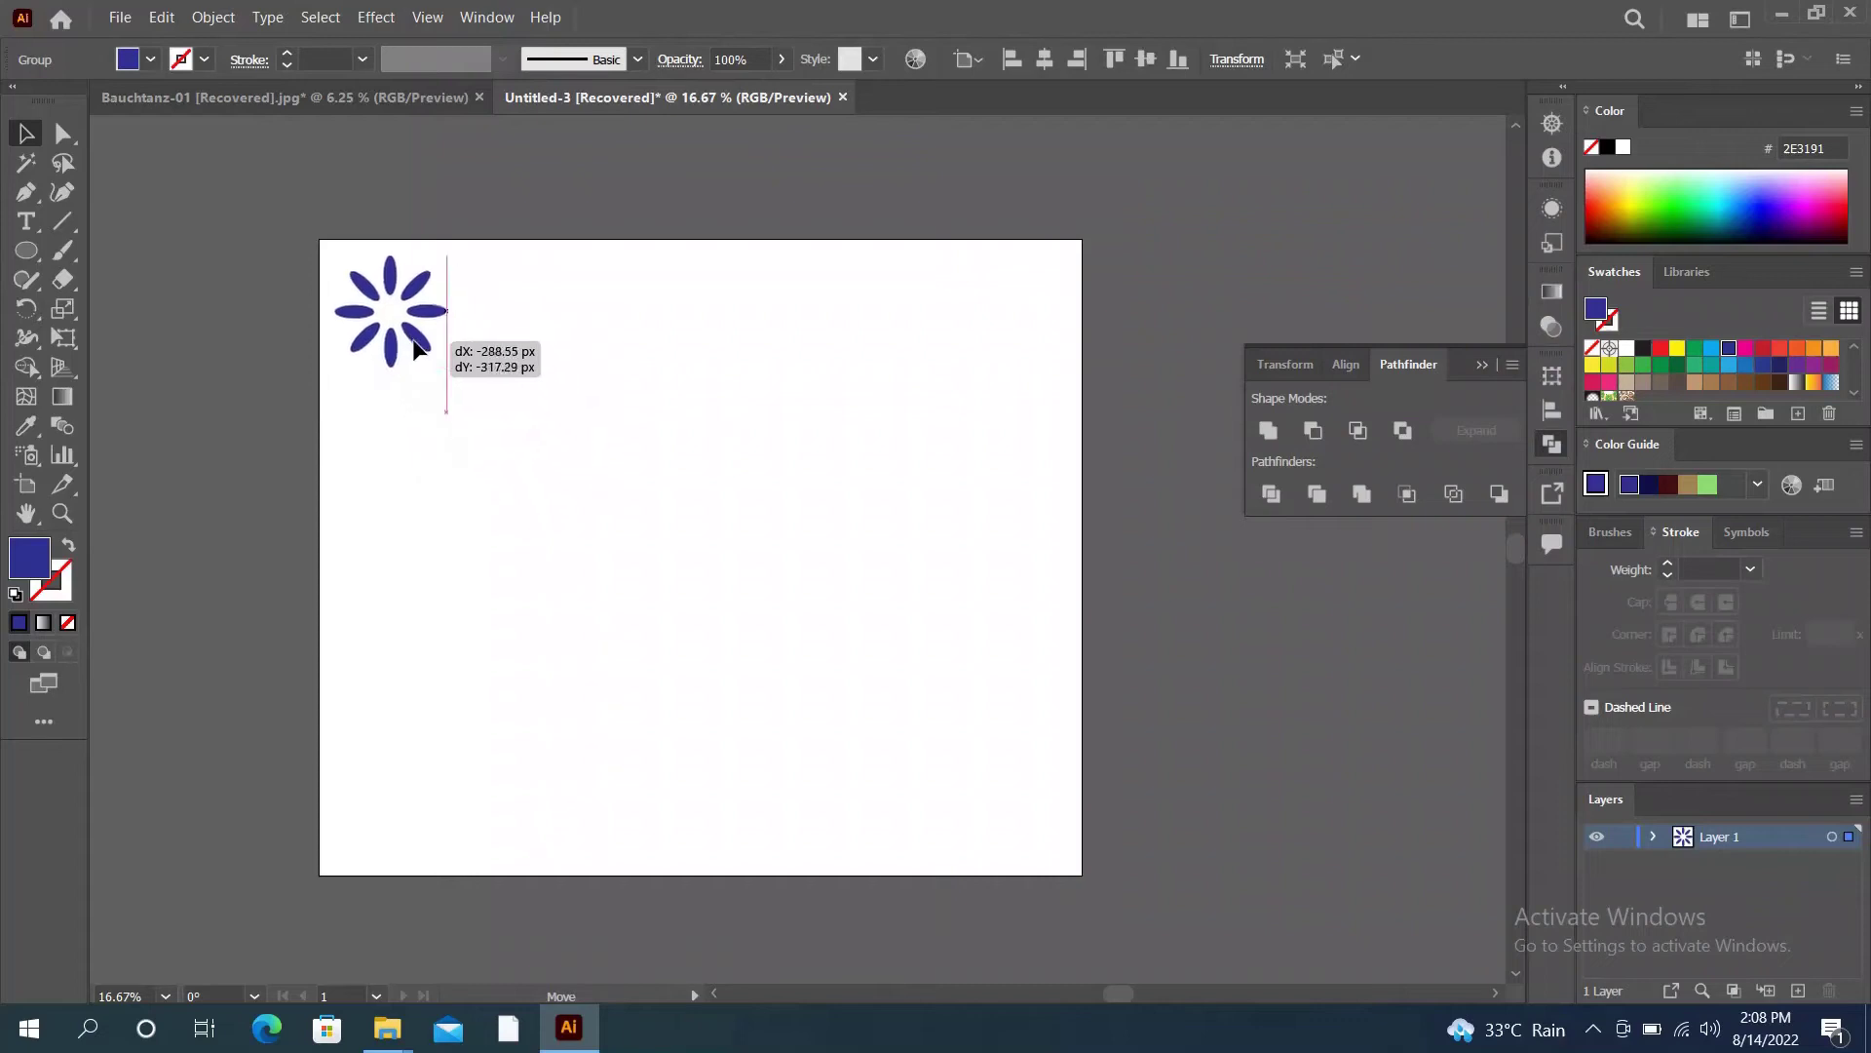
- Move the blue flower to the top-left corner and draw a tall ellipse near the artboard centre
{"action": "left_click_drag", "start_coordinate": [438, 370], "coordinate": [412, 341]}
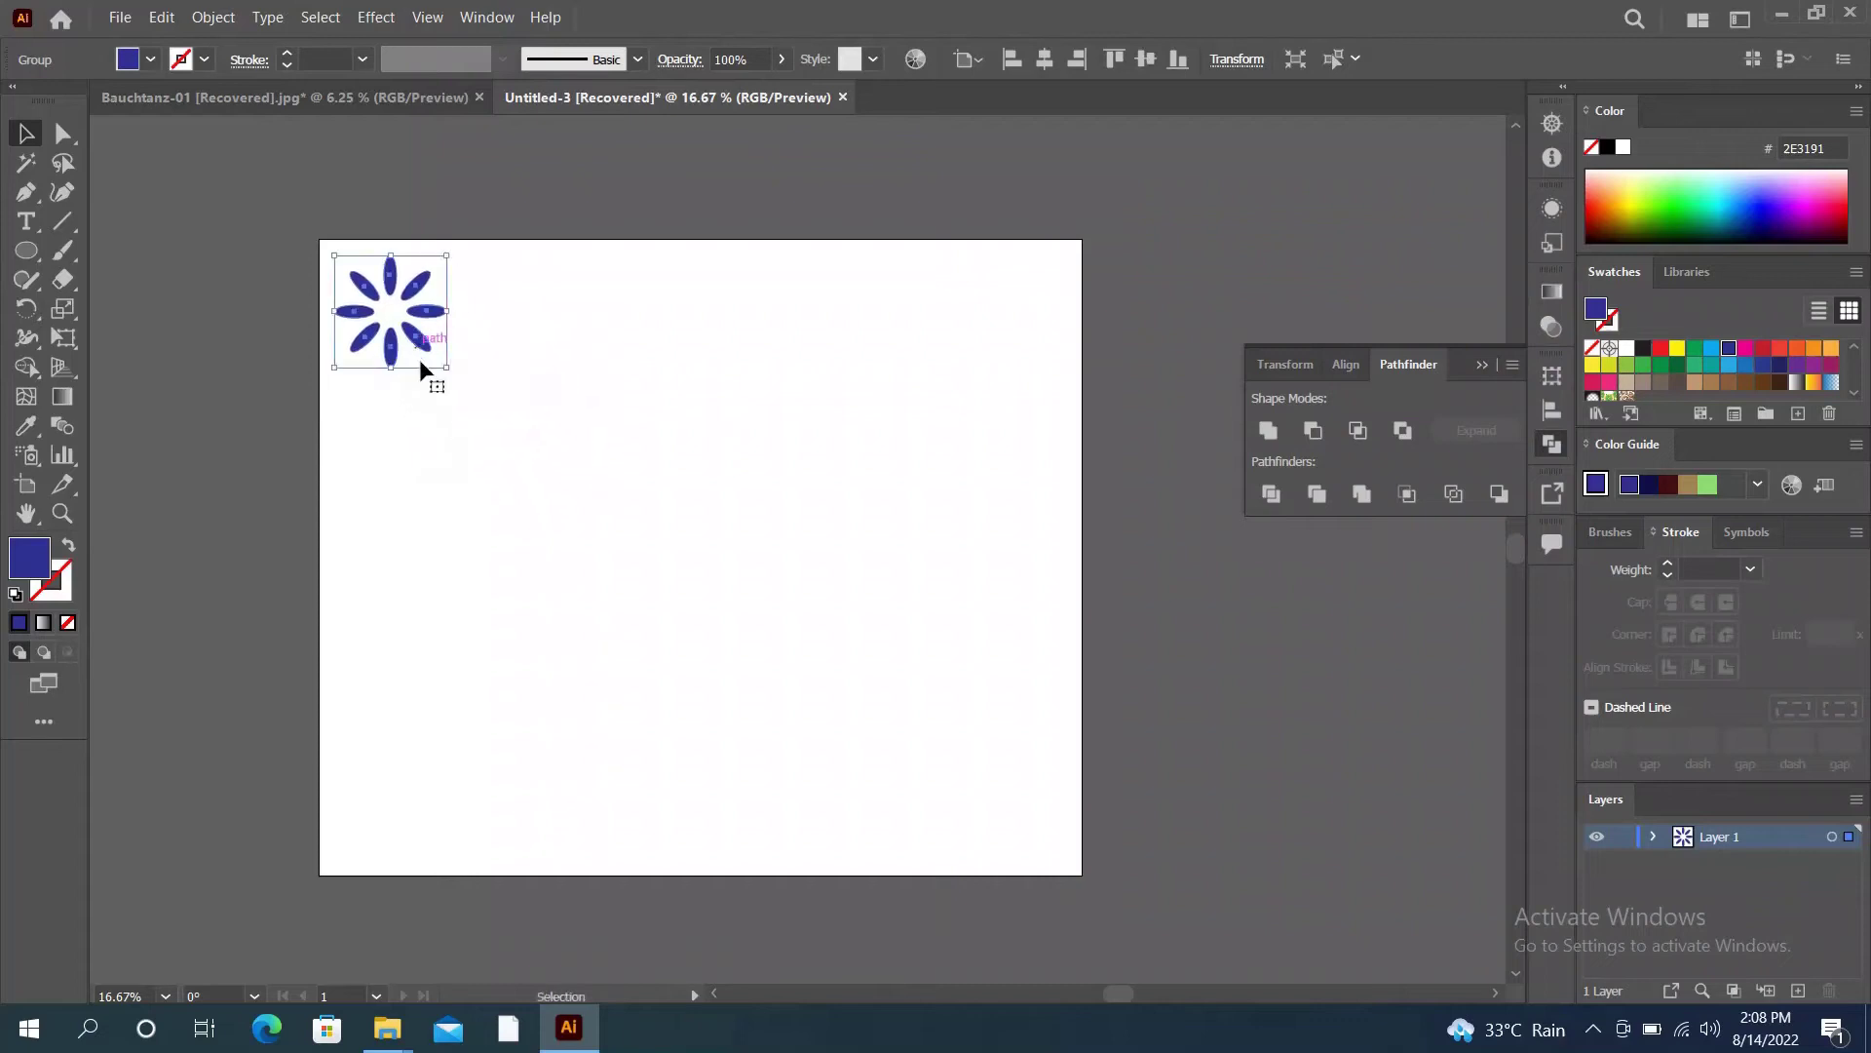
{"action": "left_click", "coordinate": [29, 252]}
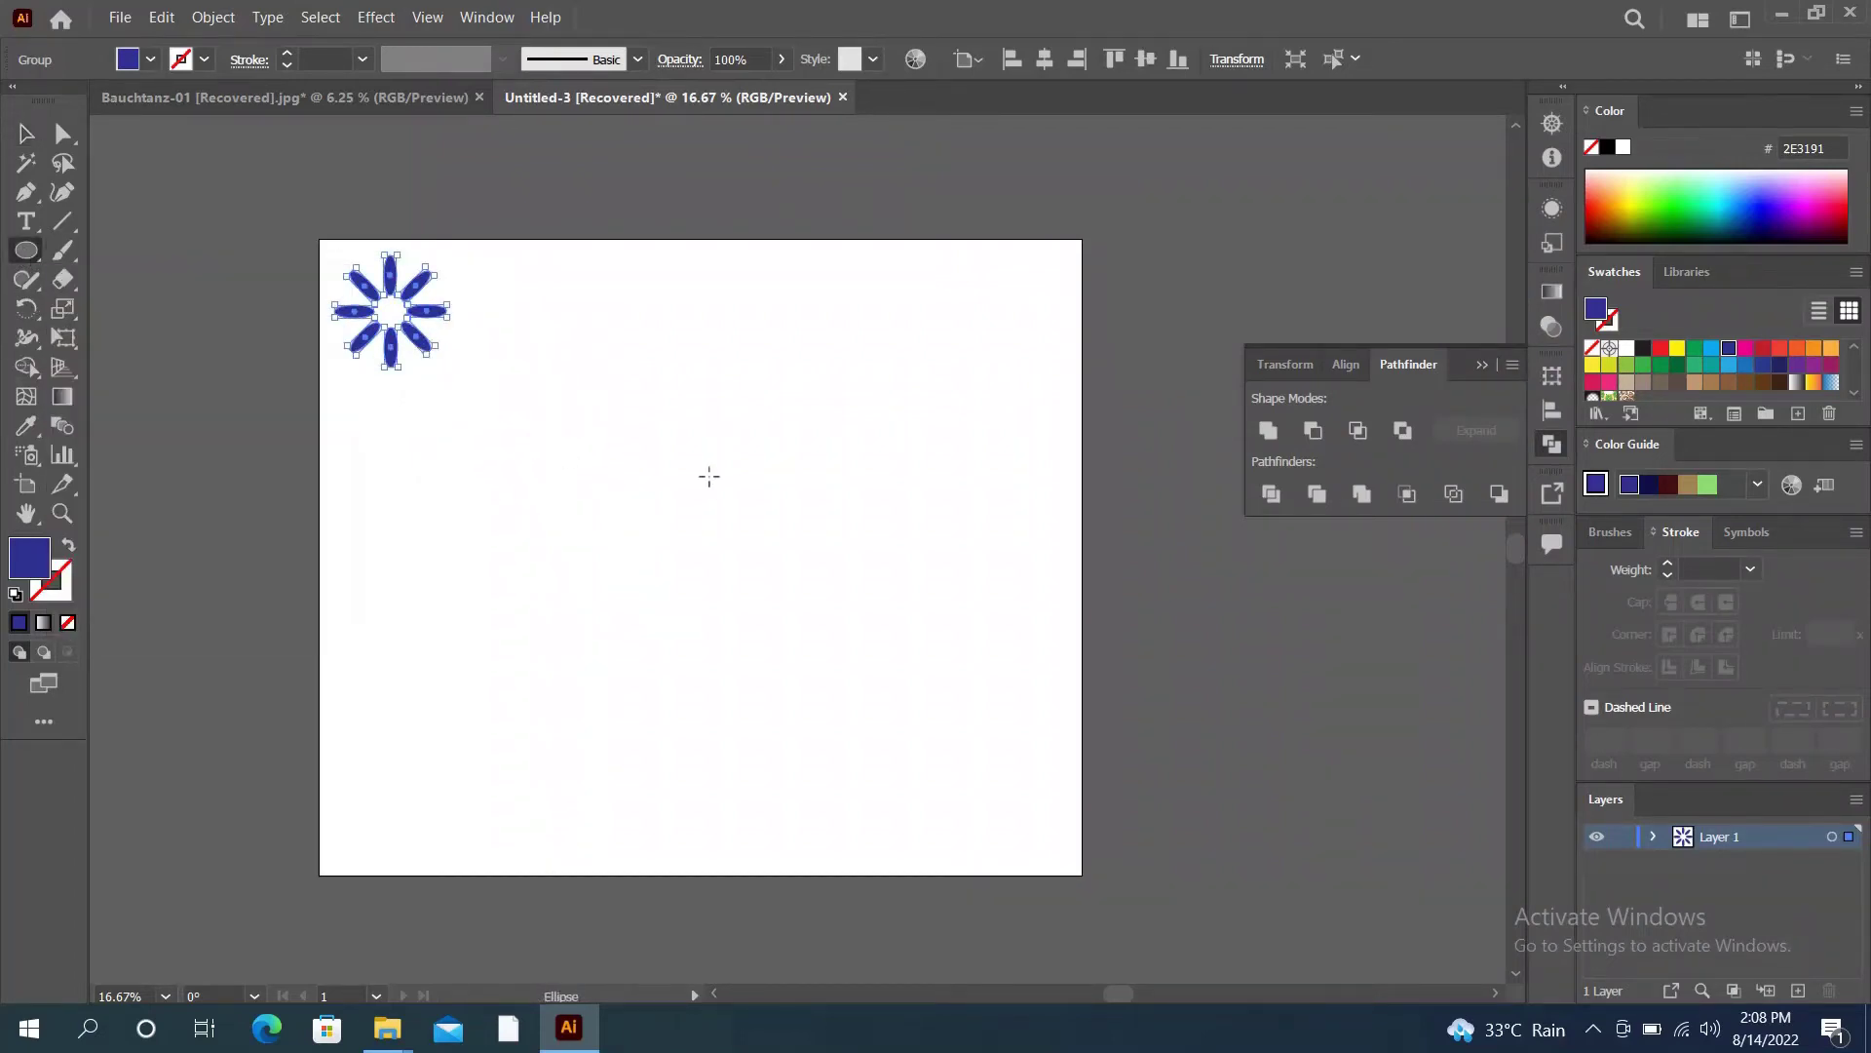
{"action": "left_click_drag", "start_coordinate": [659, 432], "coordinate": [698, 535]}
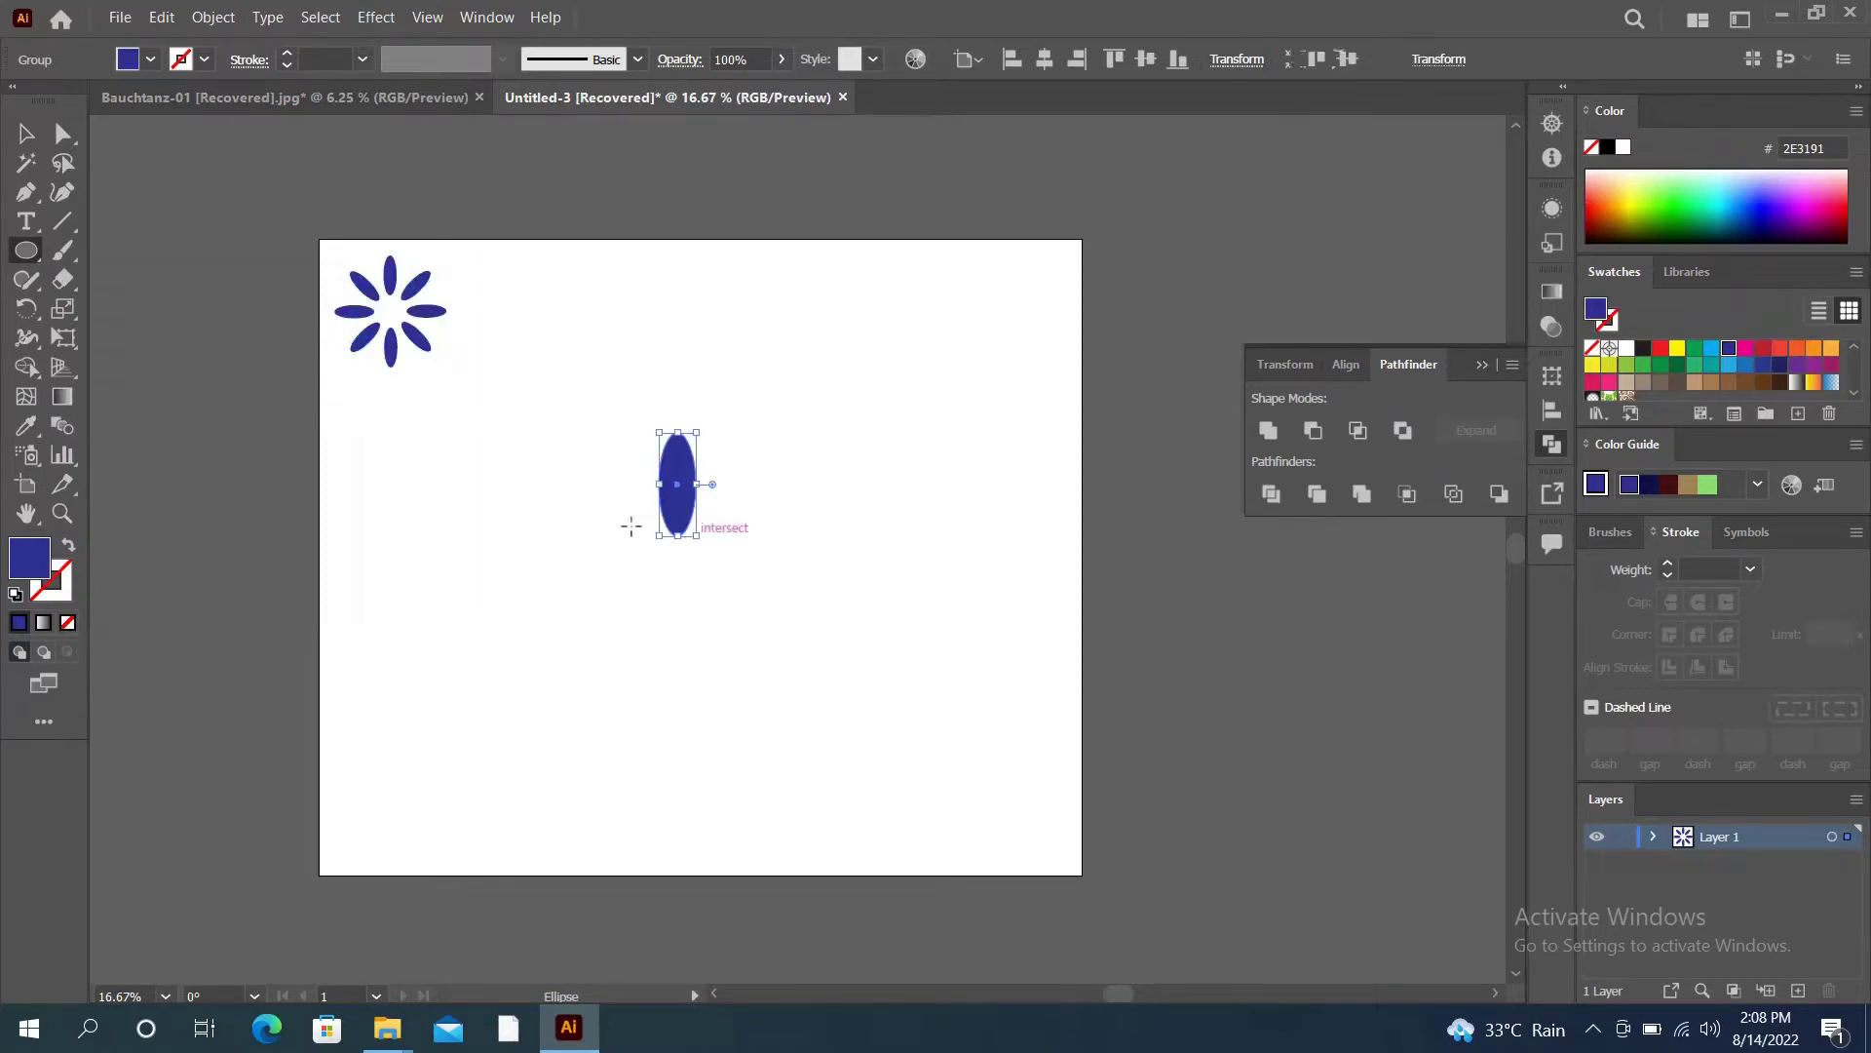
- Try a -45° rotated copy of the ellipse, then undo it
{"action": "left_click", "coordinate": [27, 309]}
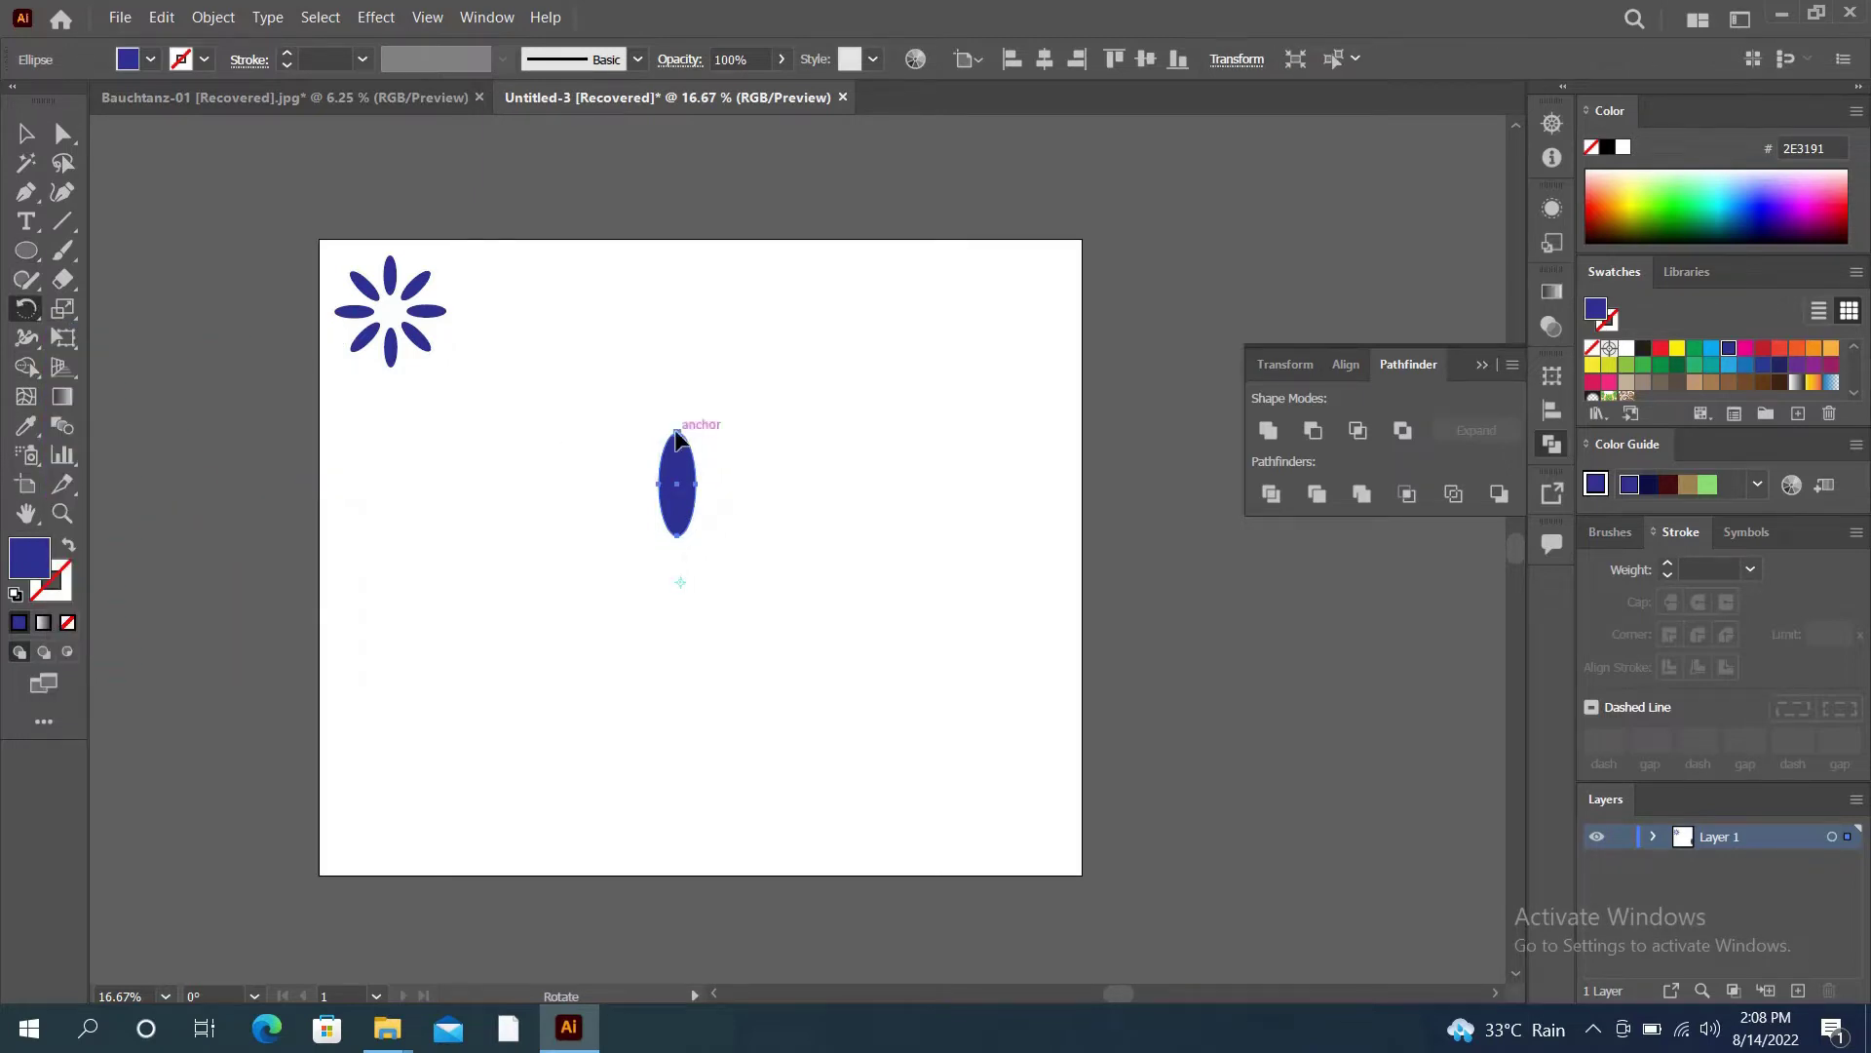
{"action": "left_click_drag", "start_coordinate": [678, 437], "coordinate": [763, 494]}
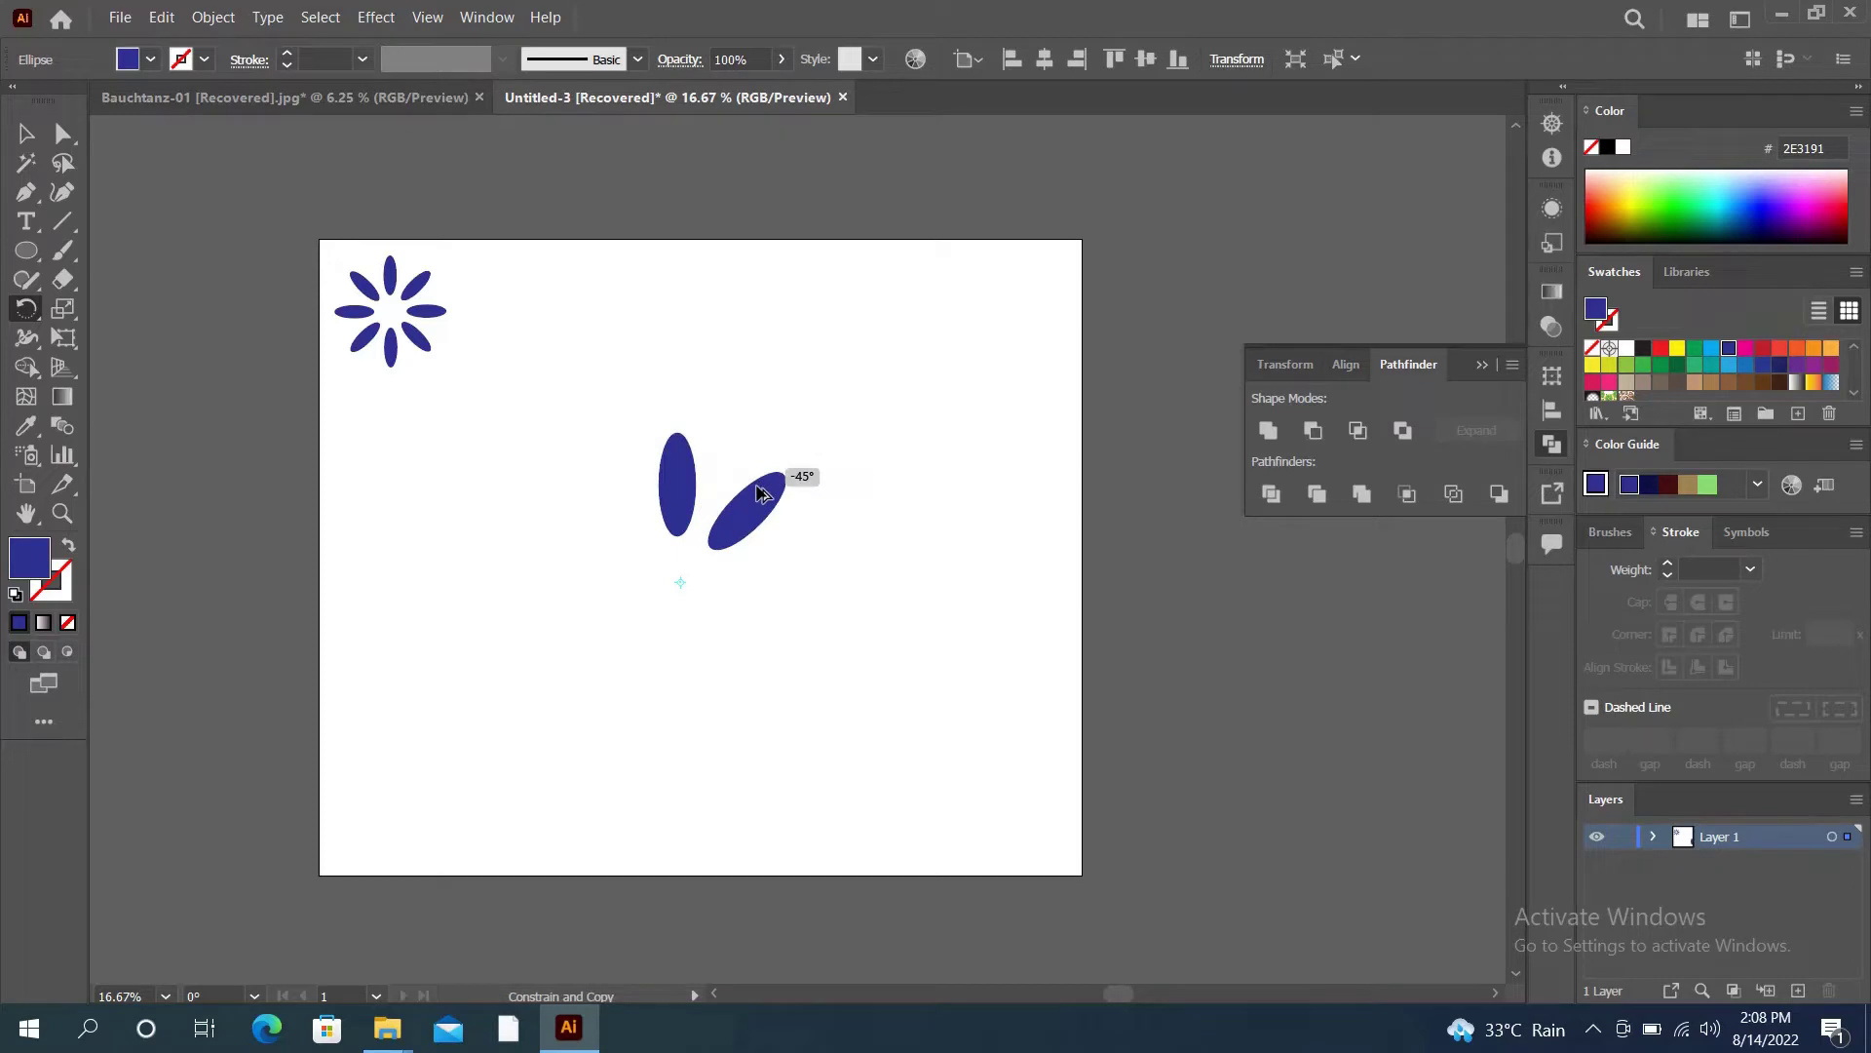
{"action": "key", "text": "ctrl+z"}
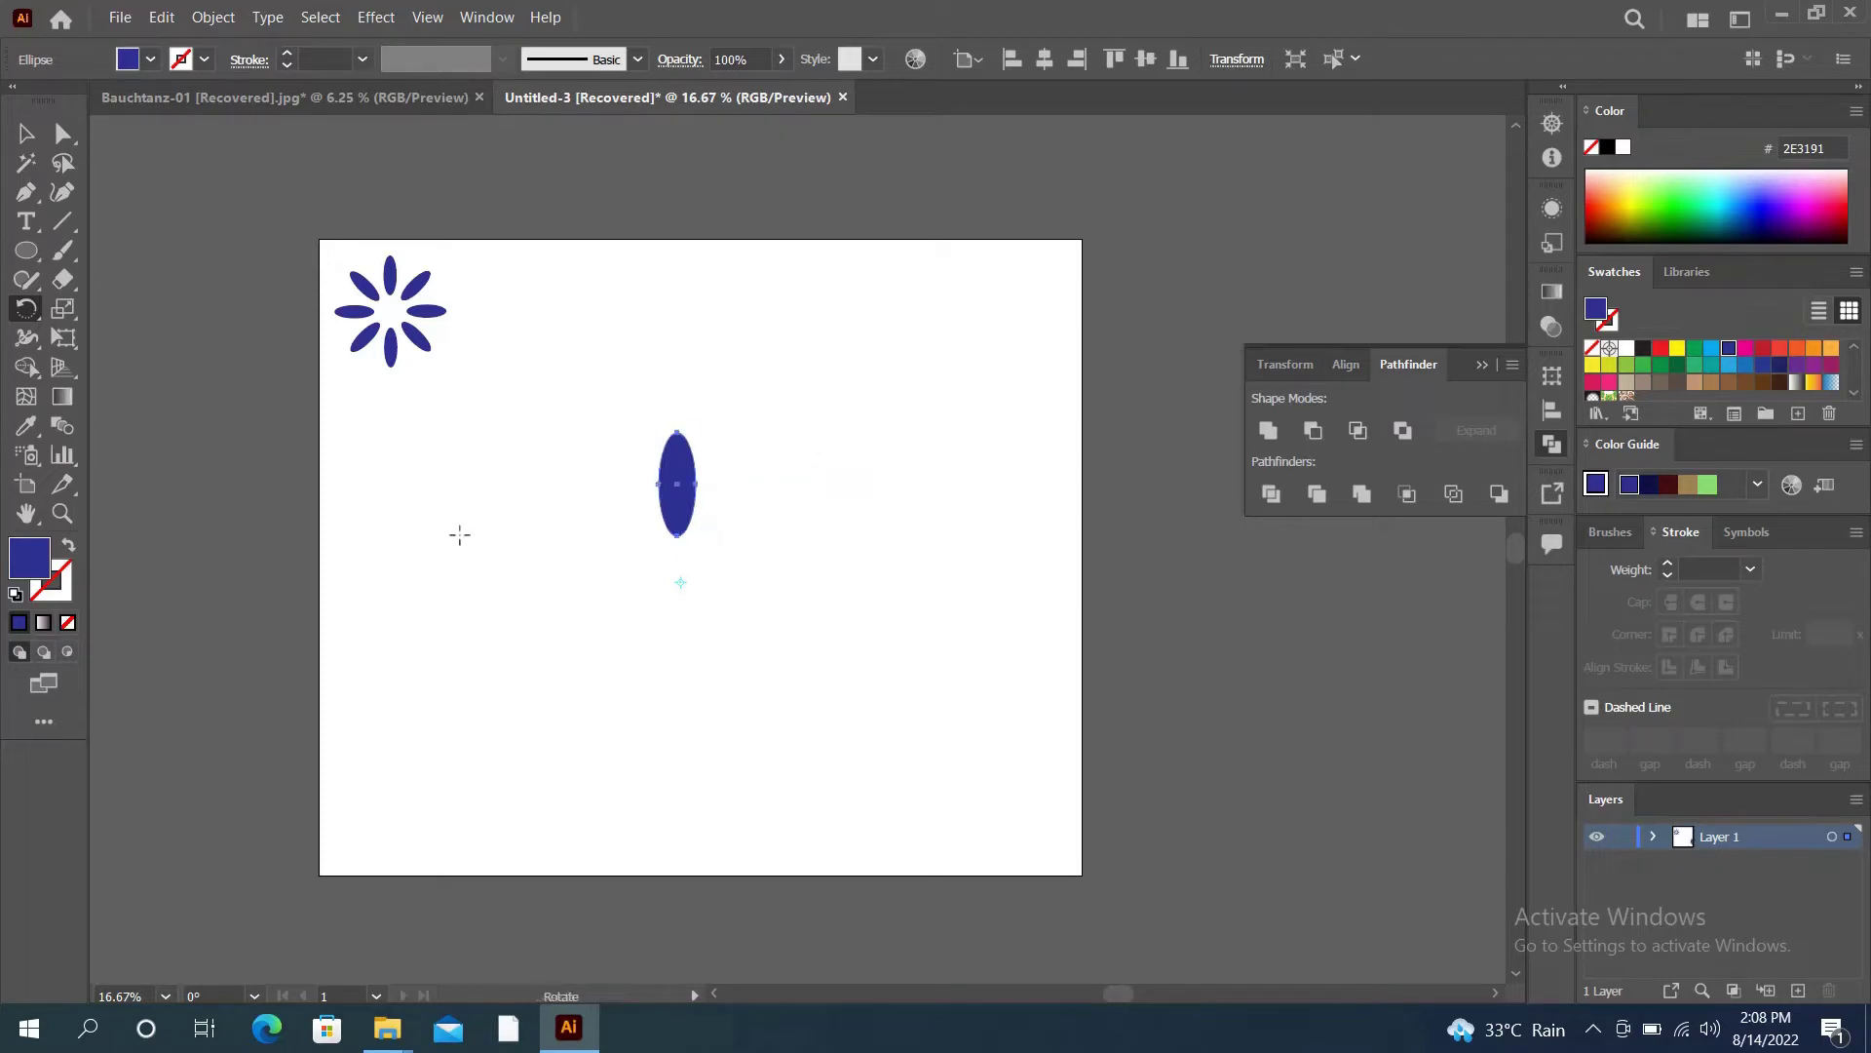
{"action": "left_click", "coordinate": [26, 133]}
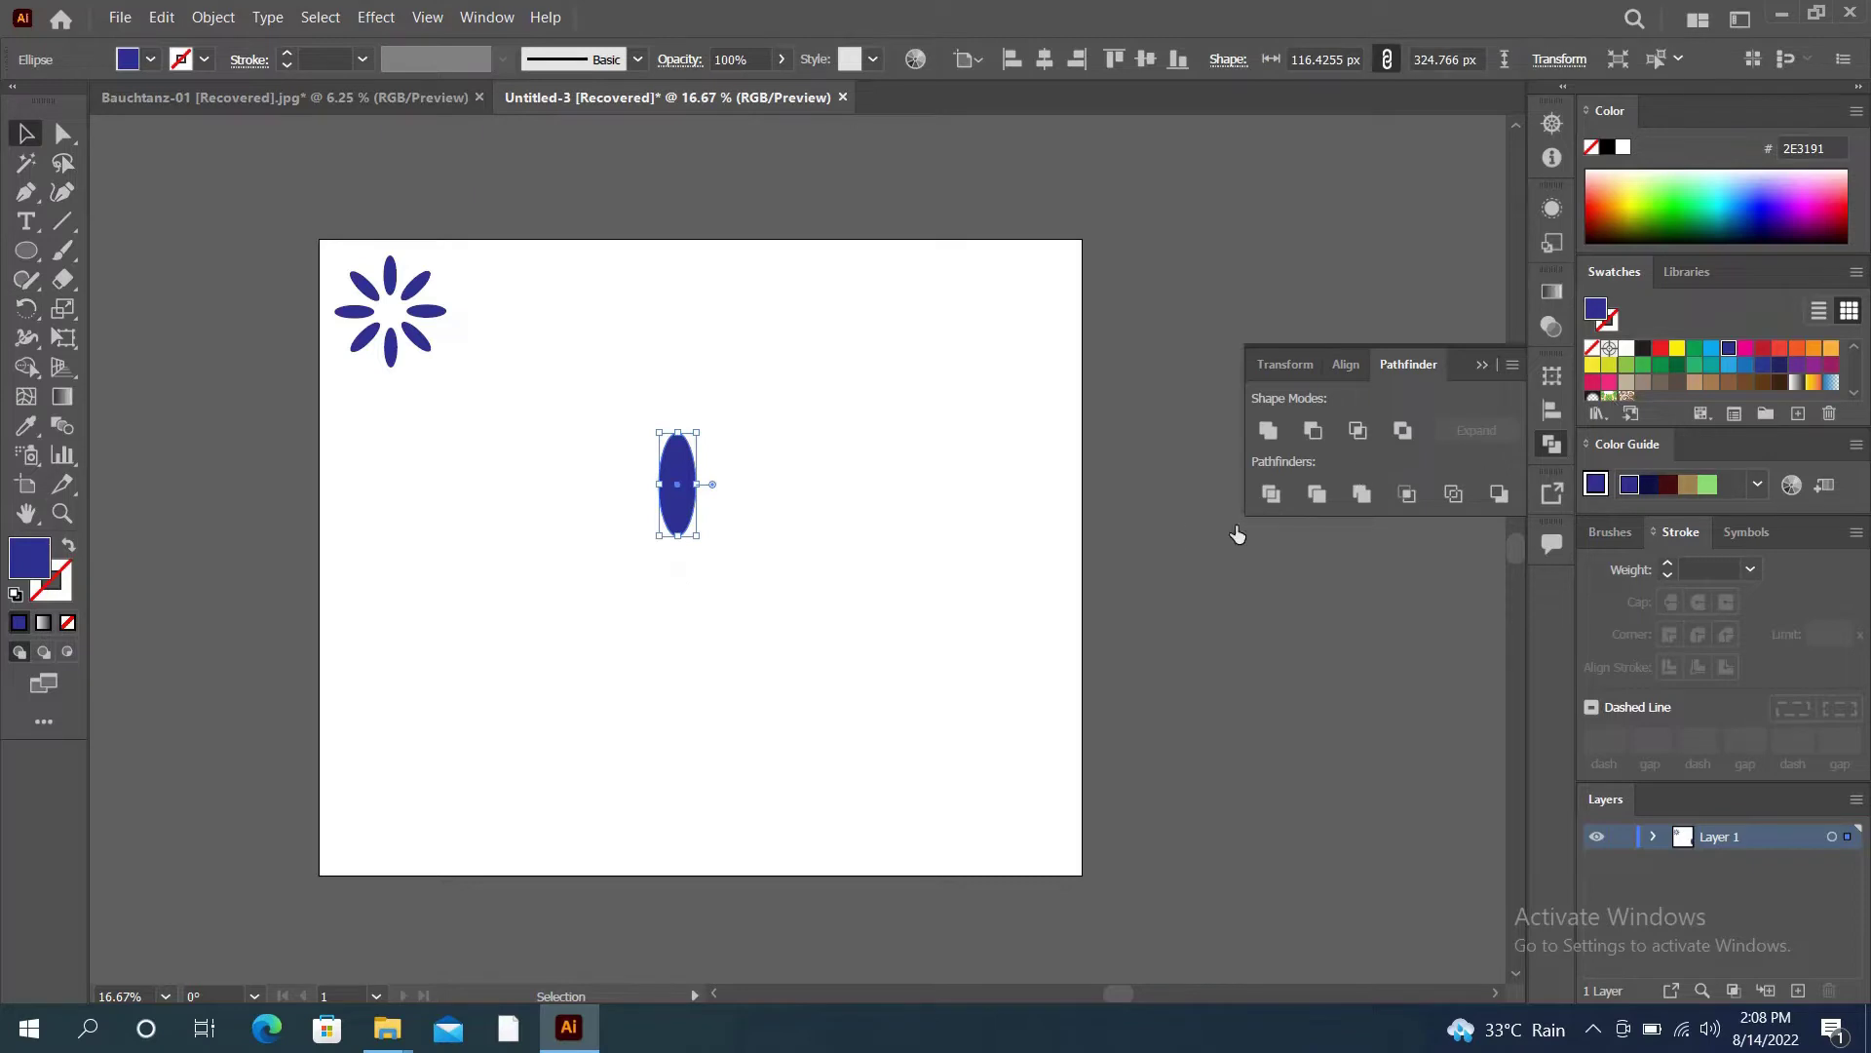
- Give the ellipse a linear gradient from a yellow left stop to a red right stop
{"action": "left_click", "coordinate": [1557, 291]}
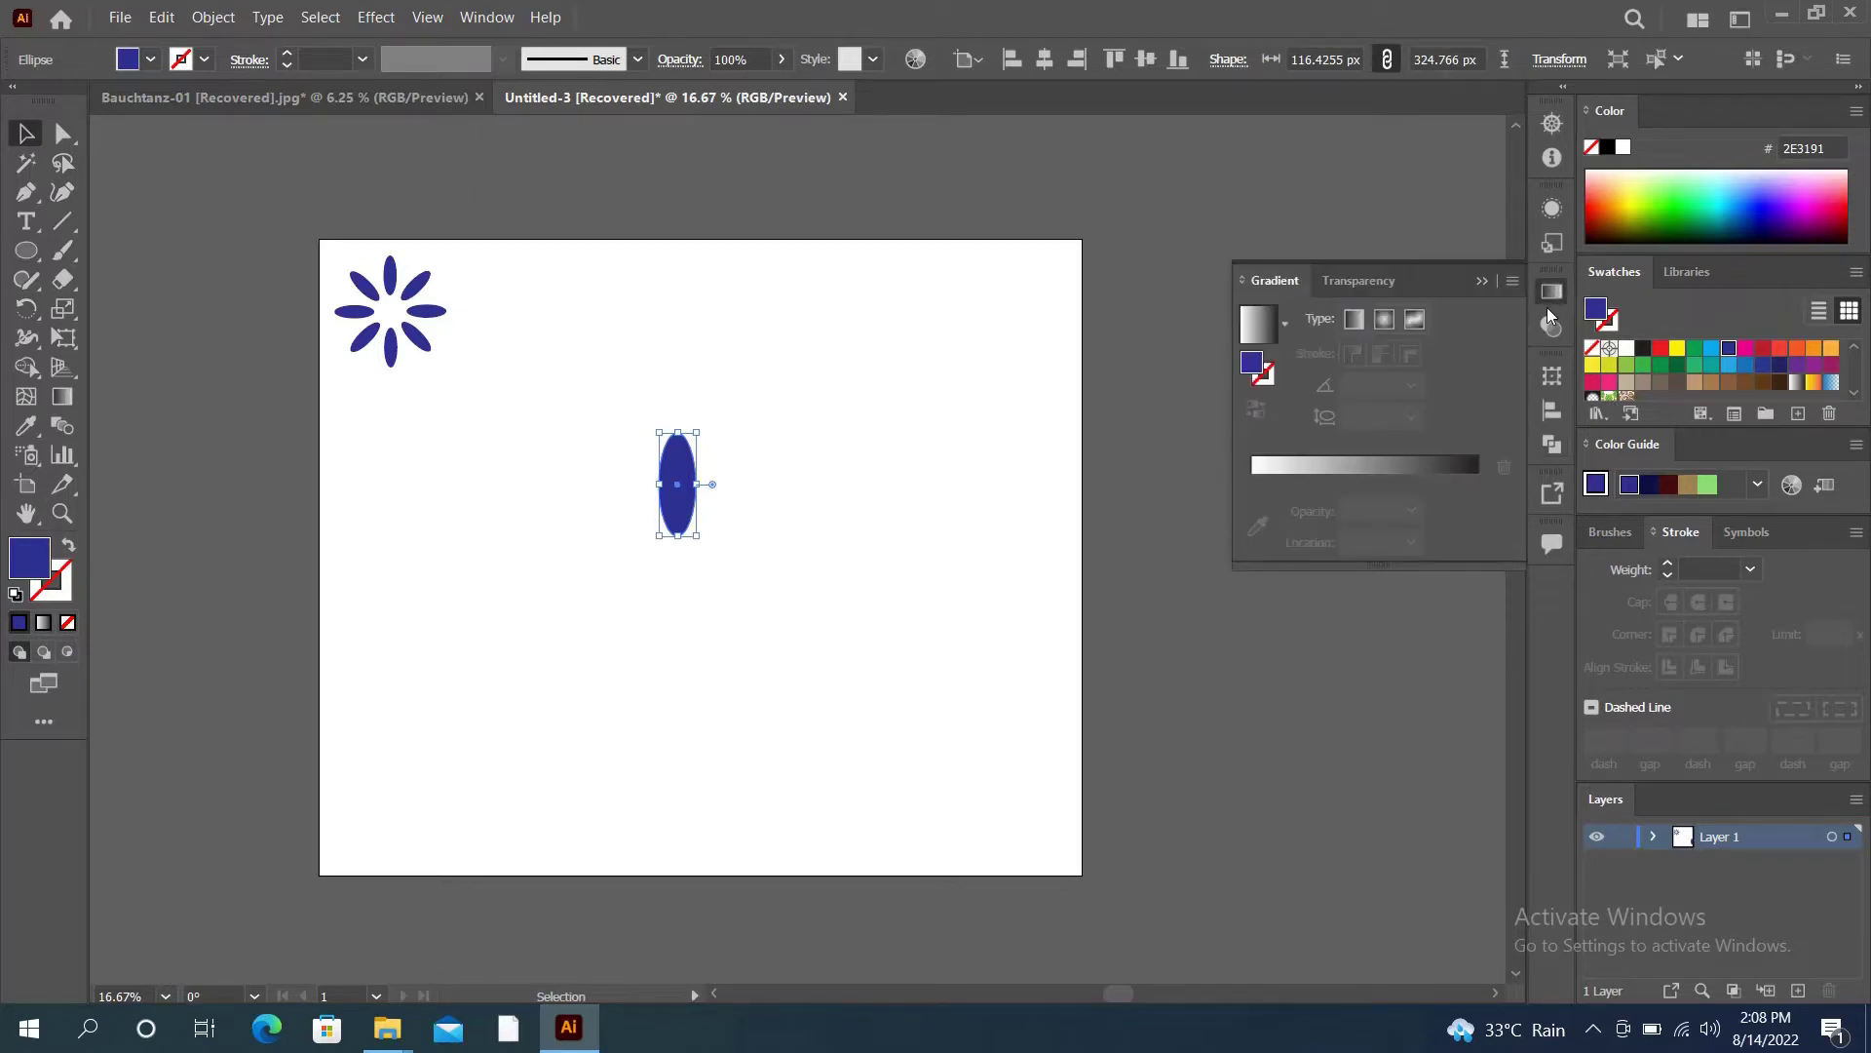
{"action": "left_click", "coordinate": [1364, 466]}
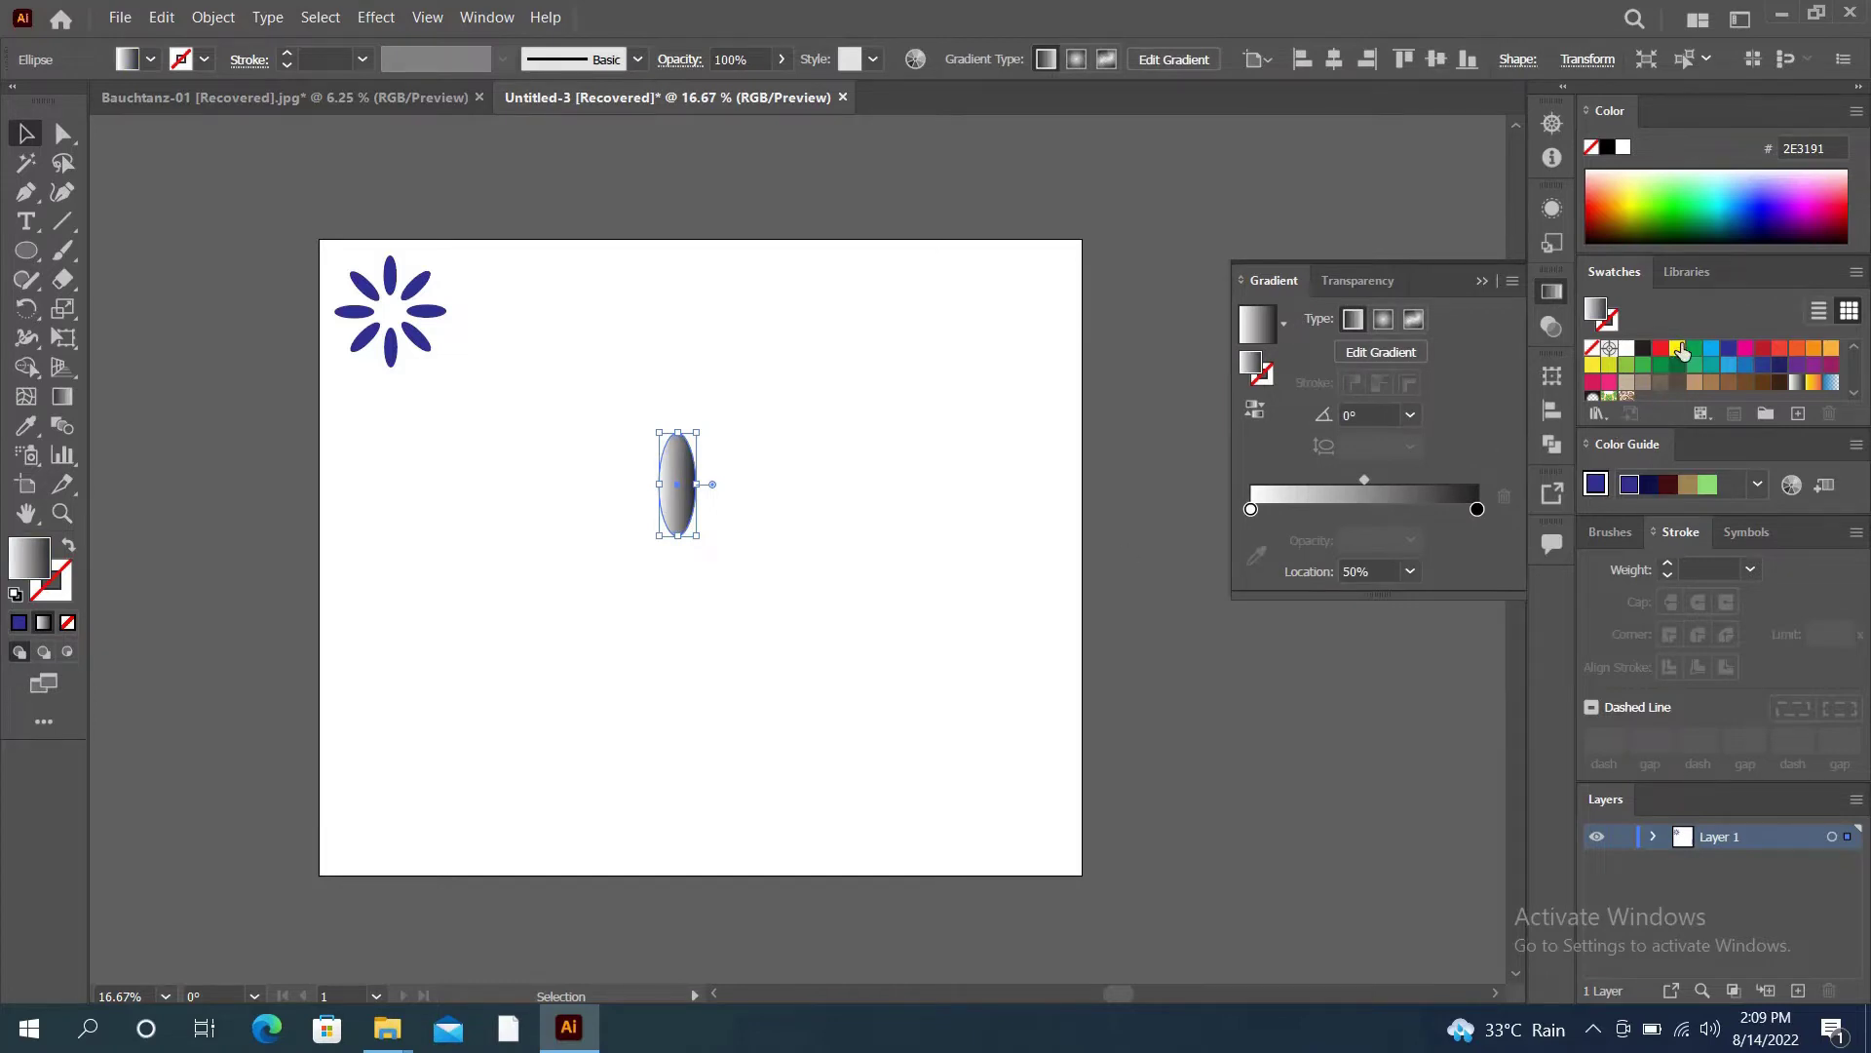
{"action": "left_click_drag", "start_coordinate": [1678, 351], "coordinate": [1249, 508]}
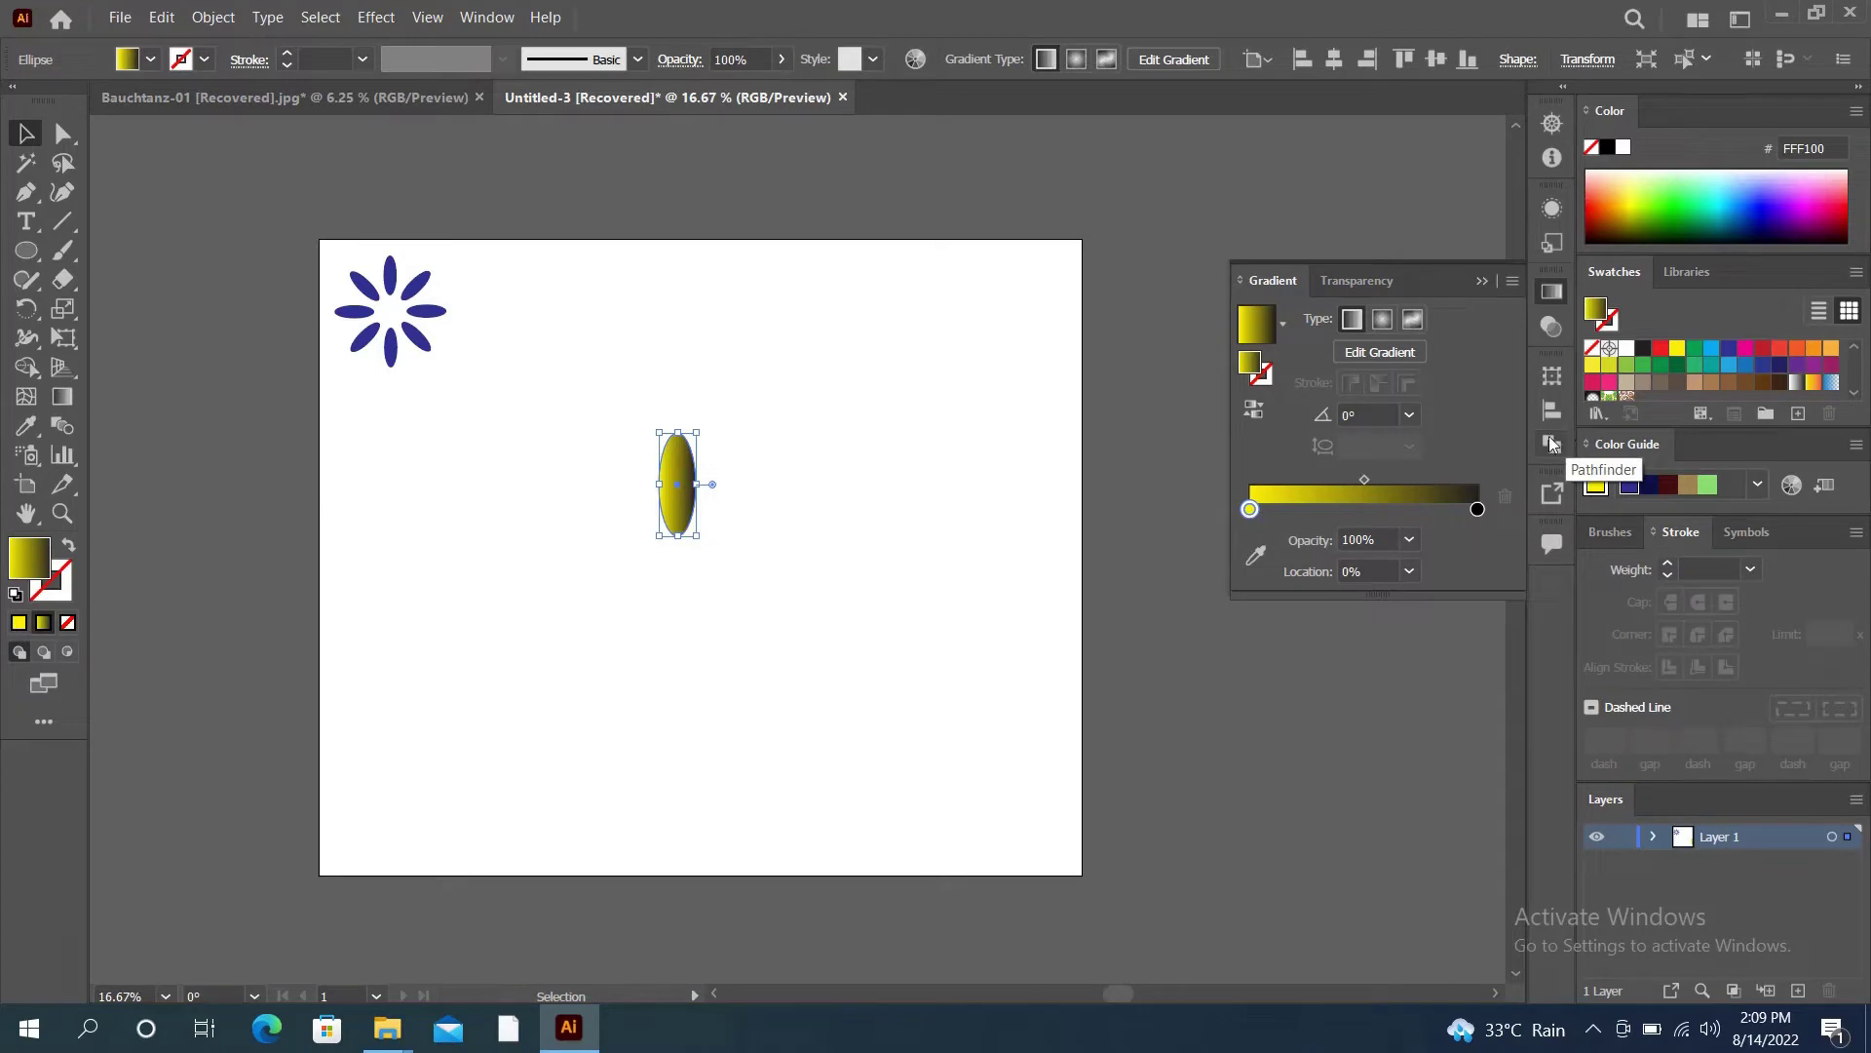
{"action": "left_click_drag", "start_coordinate": [1666, 371], "coordinate": [1477, 510]}
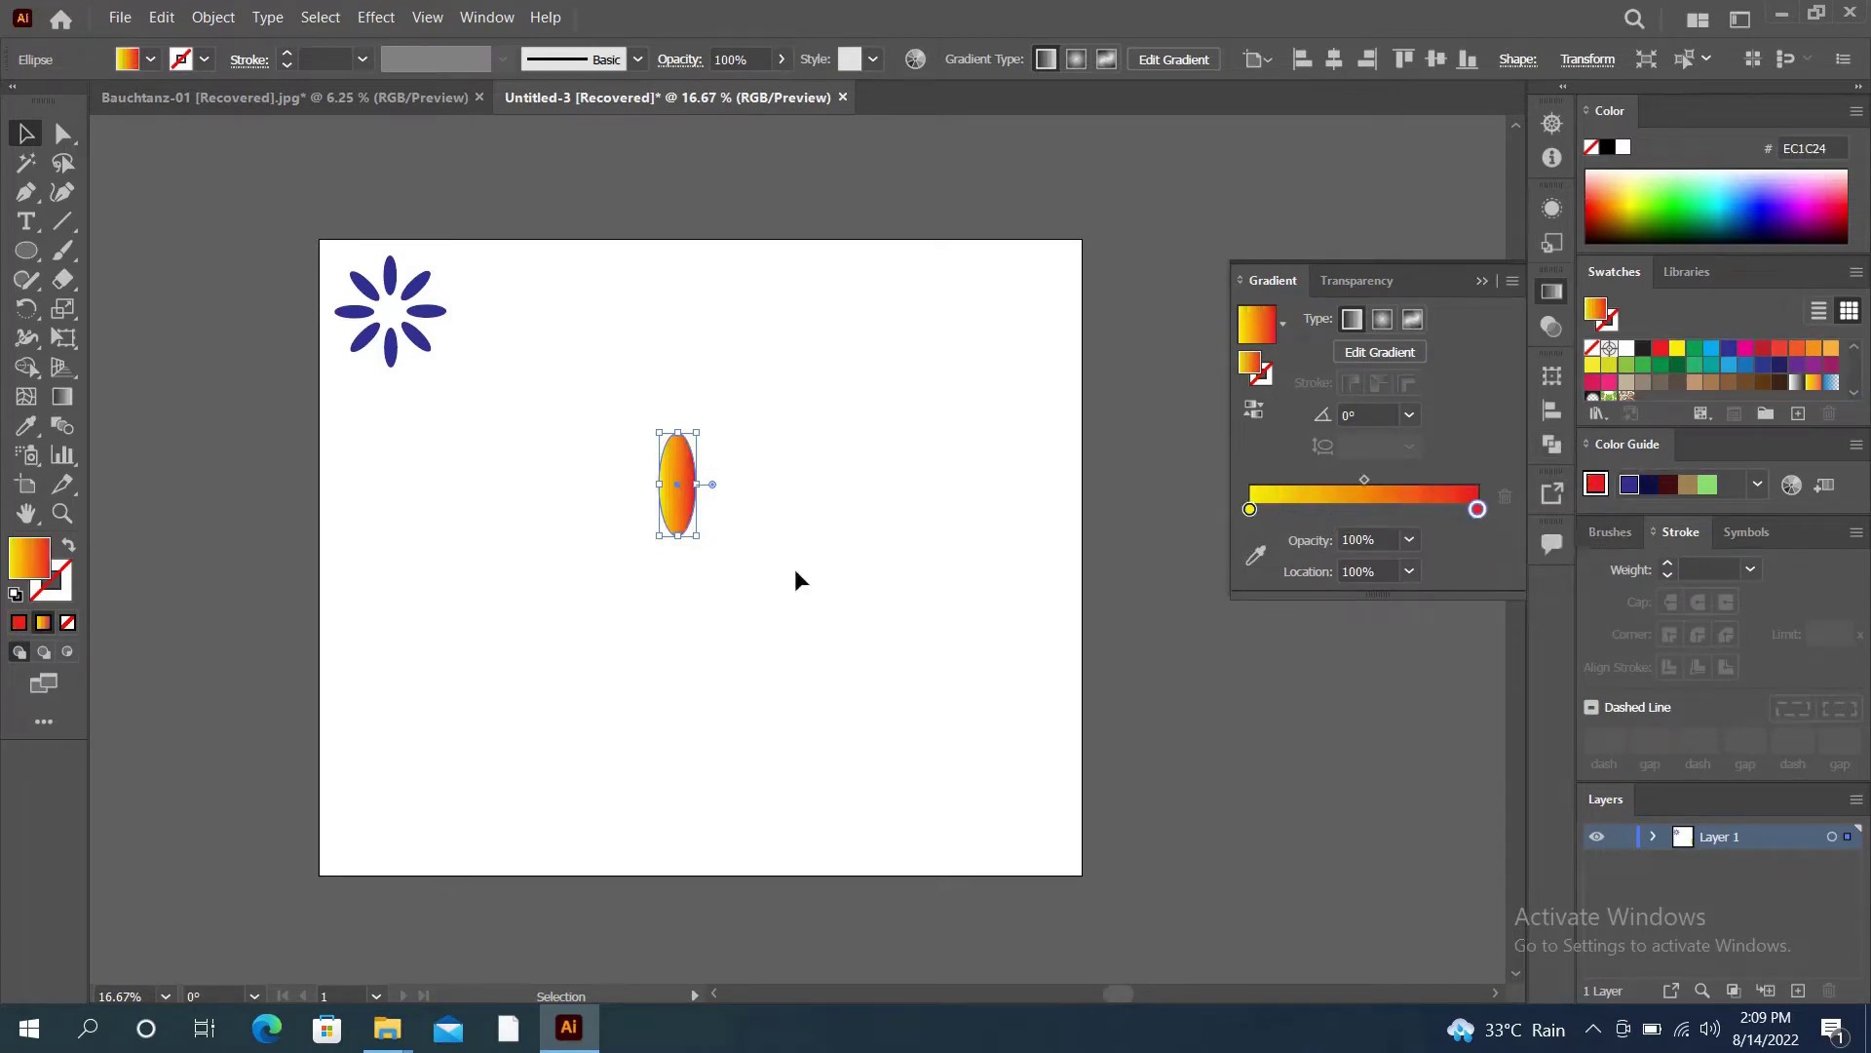
{"action": "scroll", "coordinate": [704, 526], "scroll_direction": "up", "scroll_amount": 2, "text": "alt"}
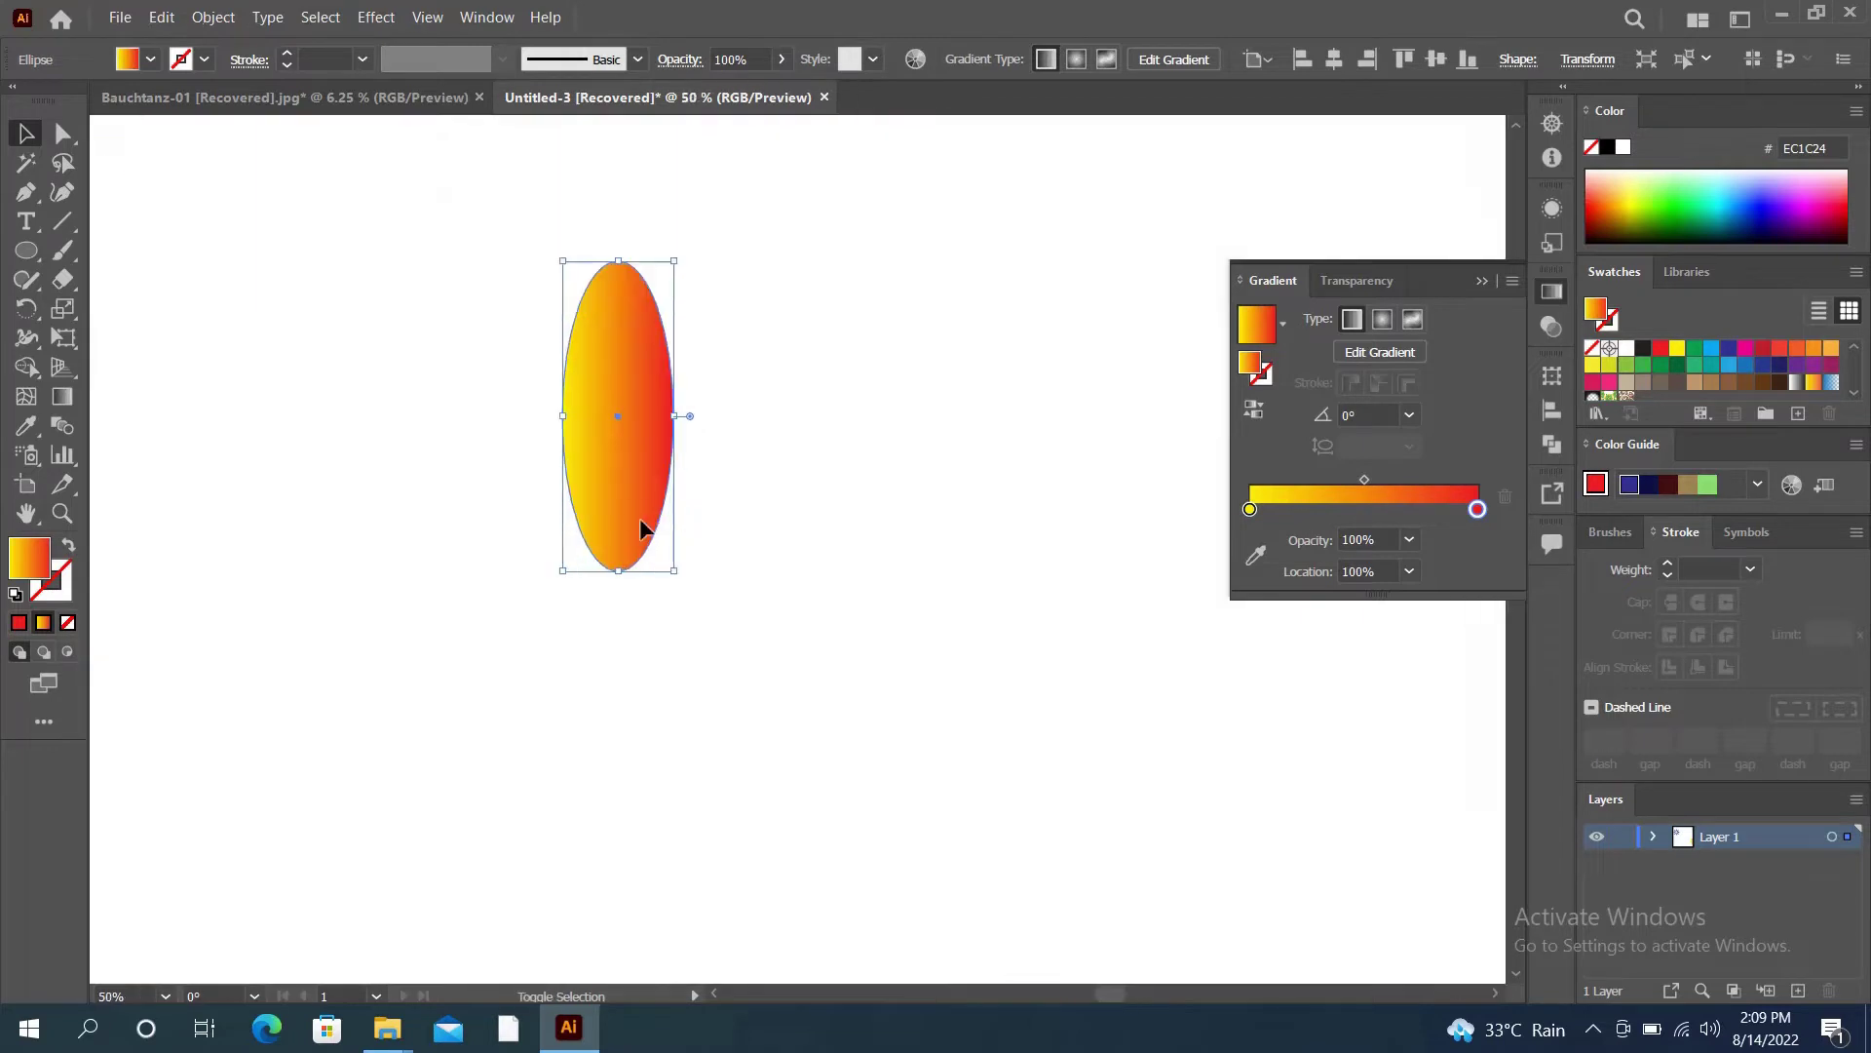
- Rotate-copy the petal by 45° around a point below it, repeat to eight petals, and select them all
{"action": "left_click_drag", "start_coordinate": [648, 542], "coordinate": [628, 423]}
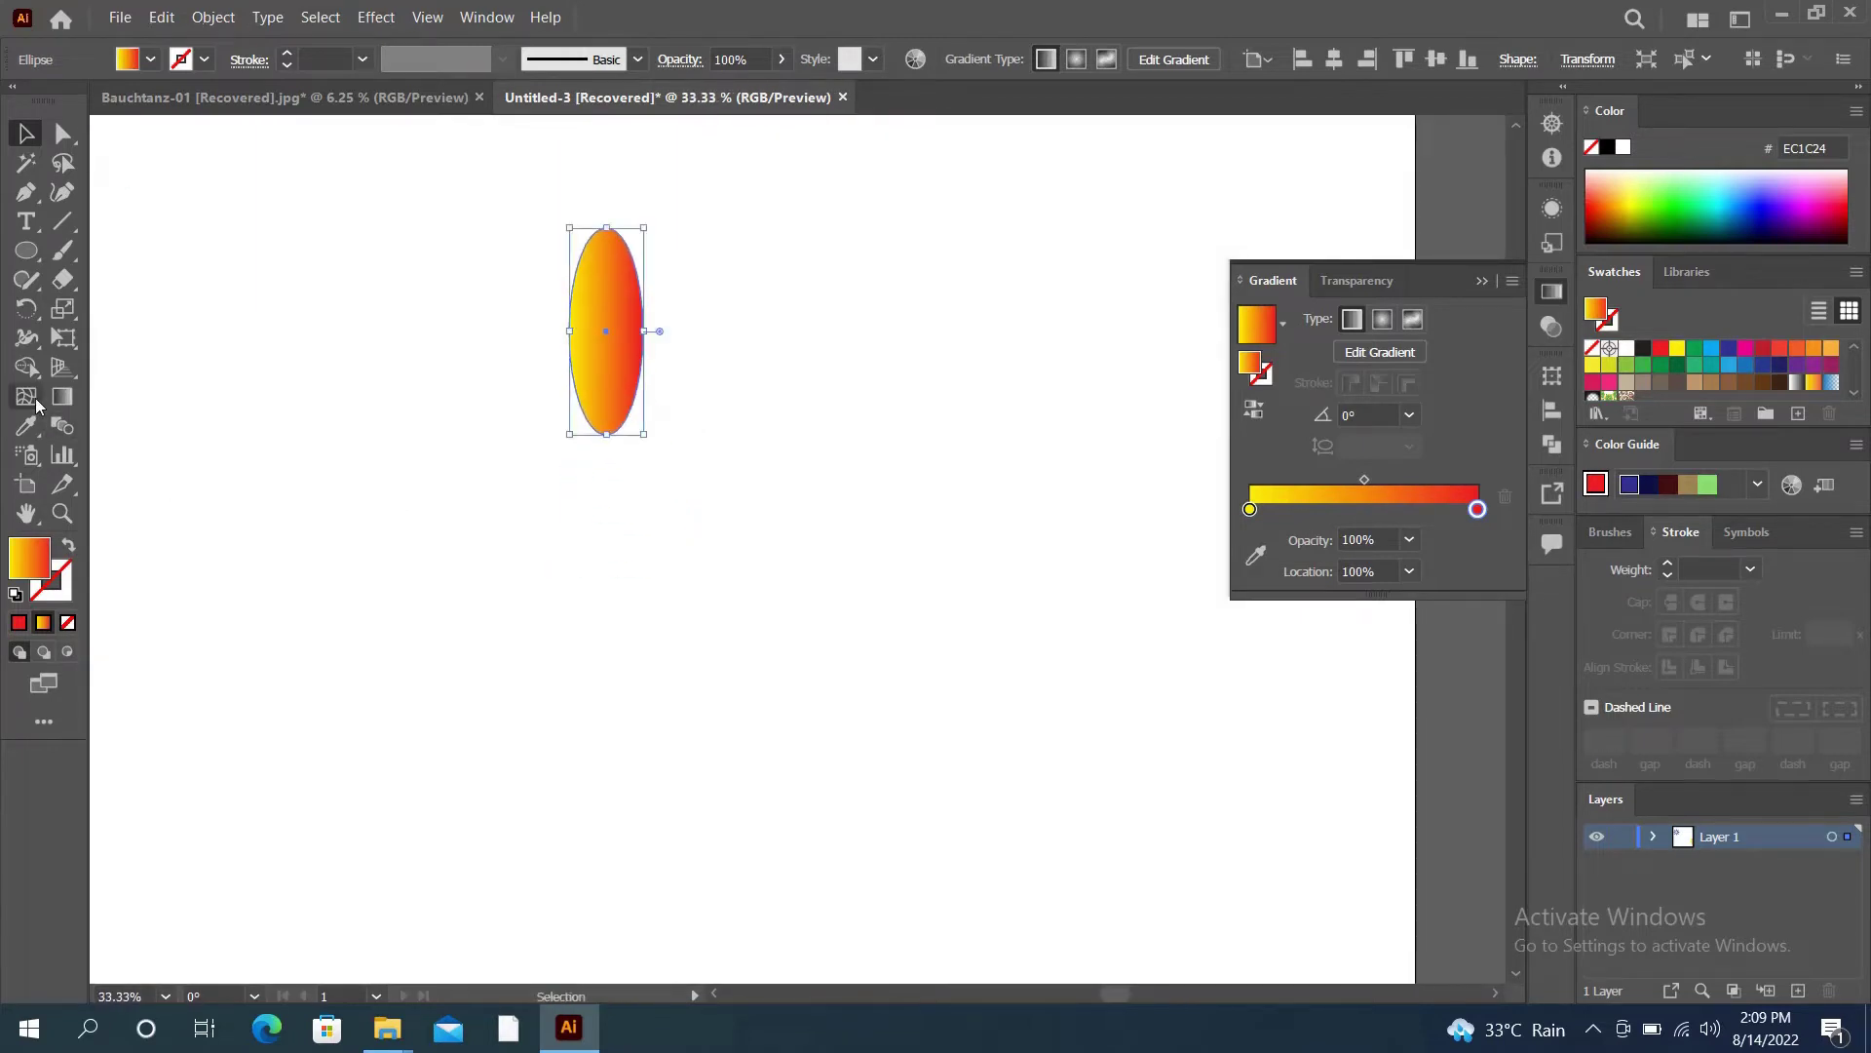
{"action": "left_click", "coordinate": [26, 308]}
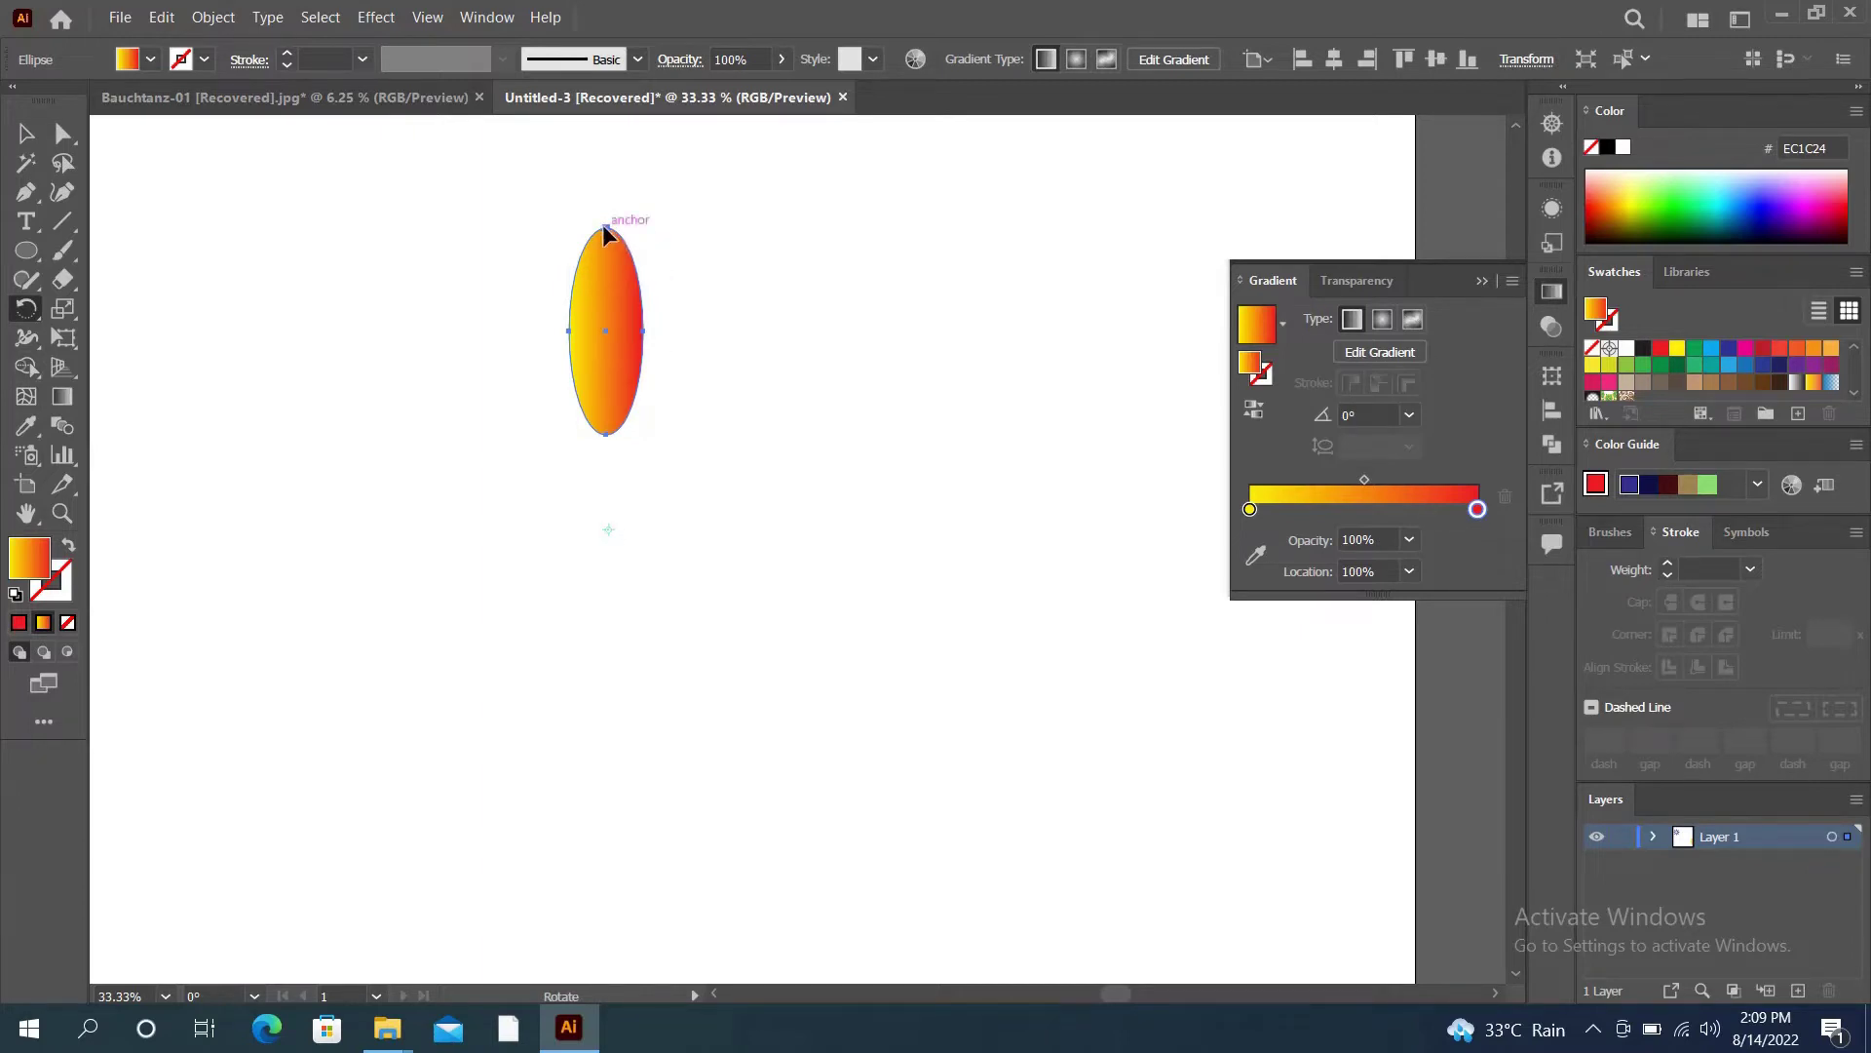
{"action": "mouse_move", "coordinate": [604, 225]}
{"action": "left_mouse_down"}
{"action": "mouse_move", "coordinate": [697, 256]}
{"action": "mouse_move", "coordinate": [736, 303]}
{"action": "left_mouse_up"}
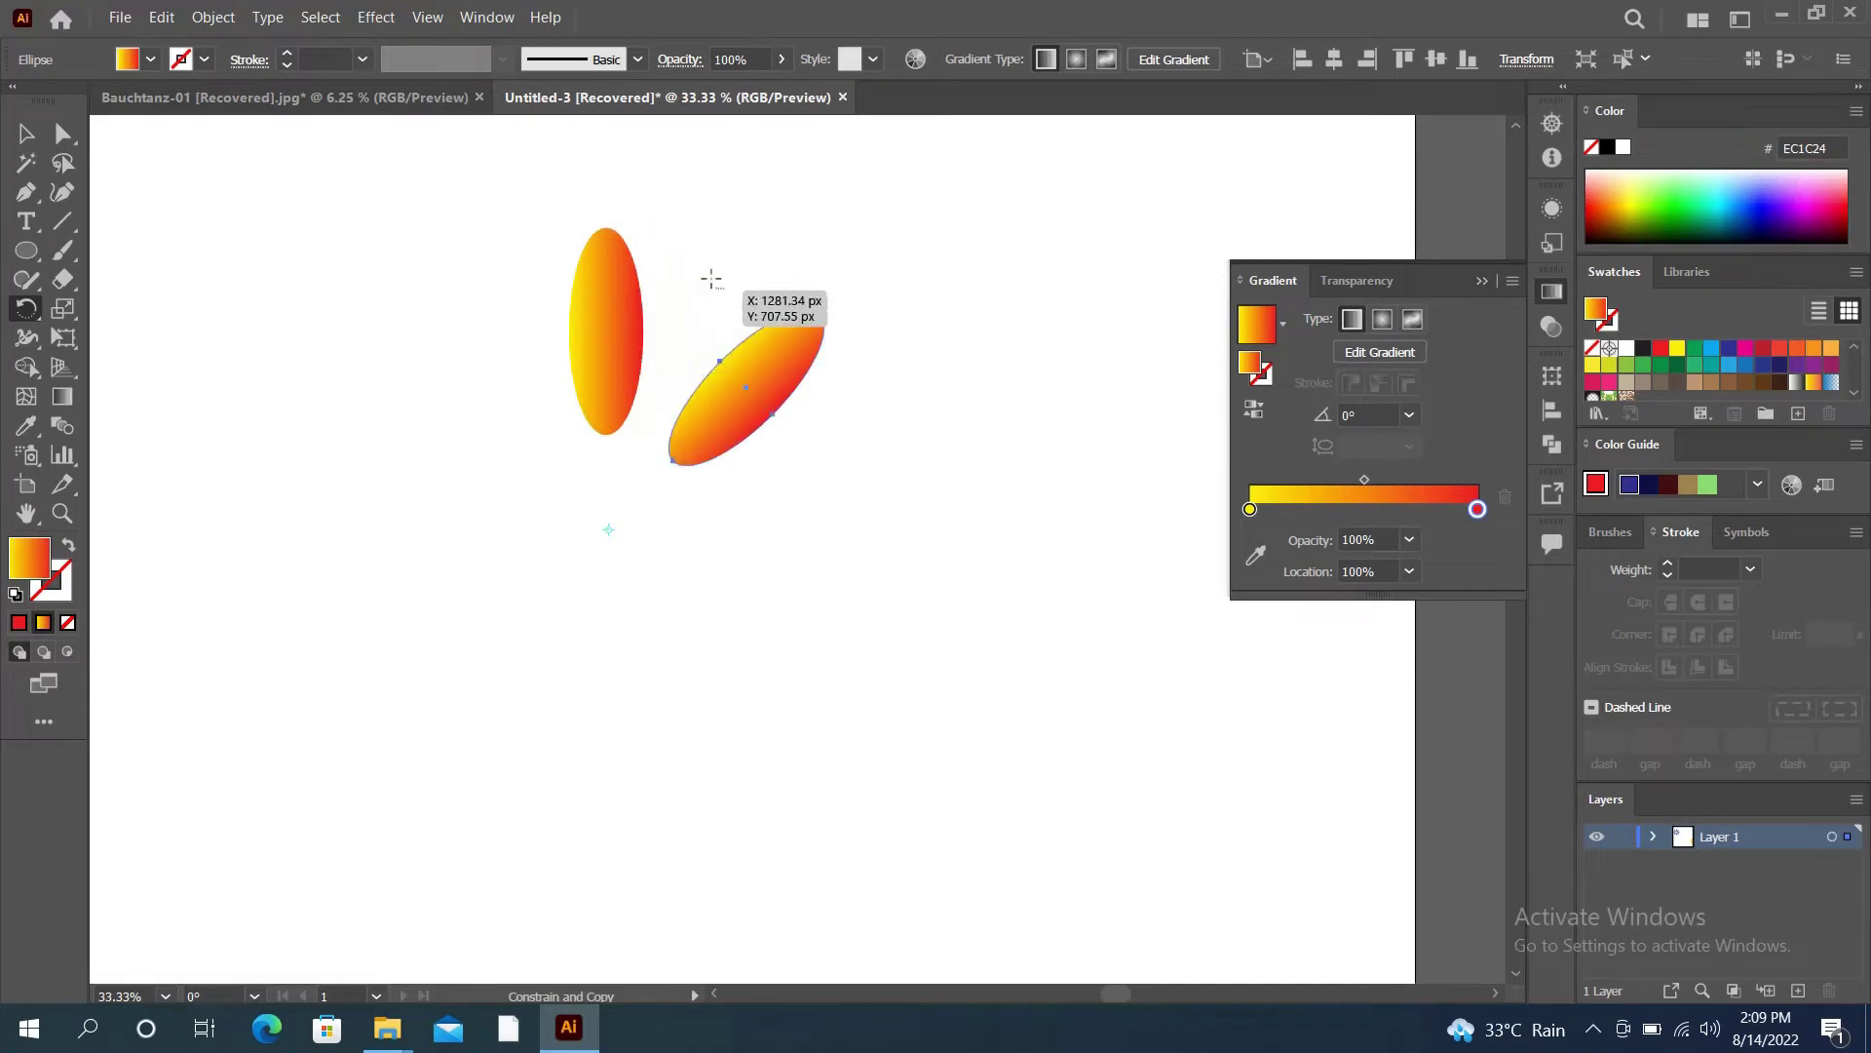
{"action": "key", "text": "ctrl"}
{"action": "key", "text": "ctrl+d"}
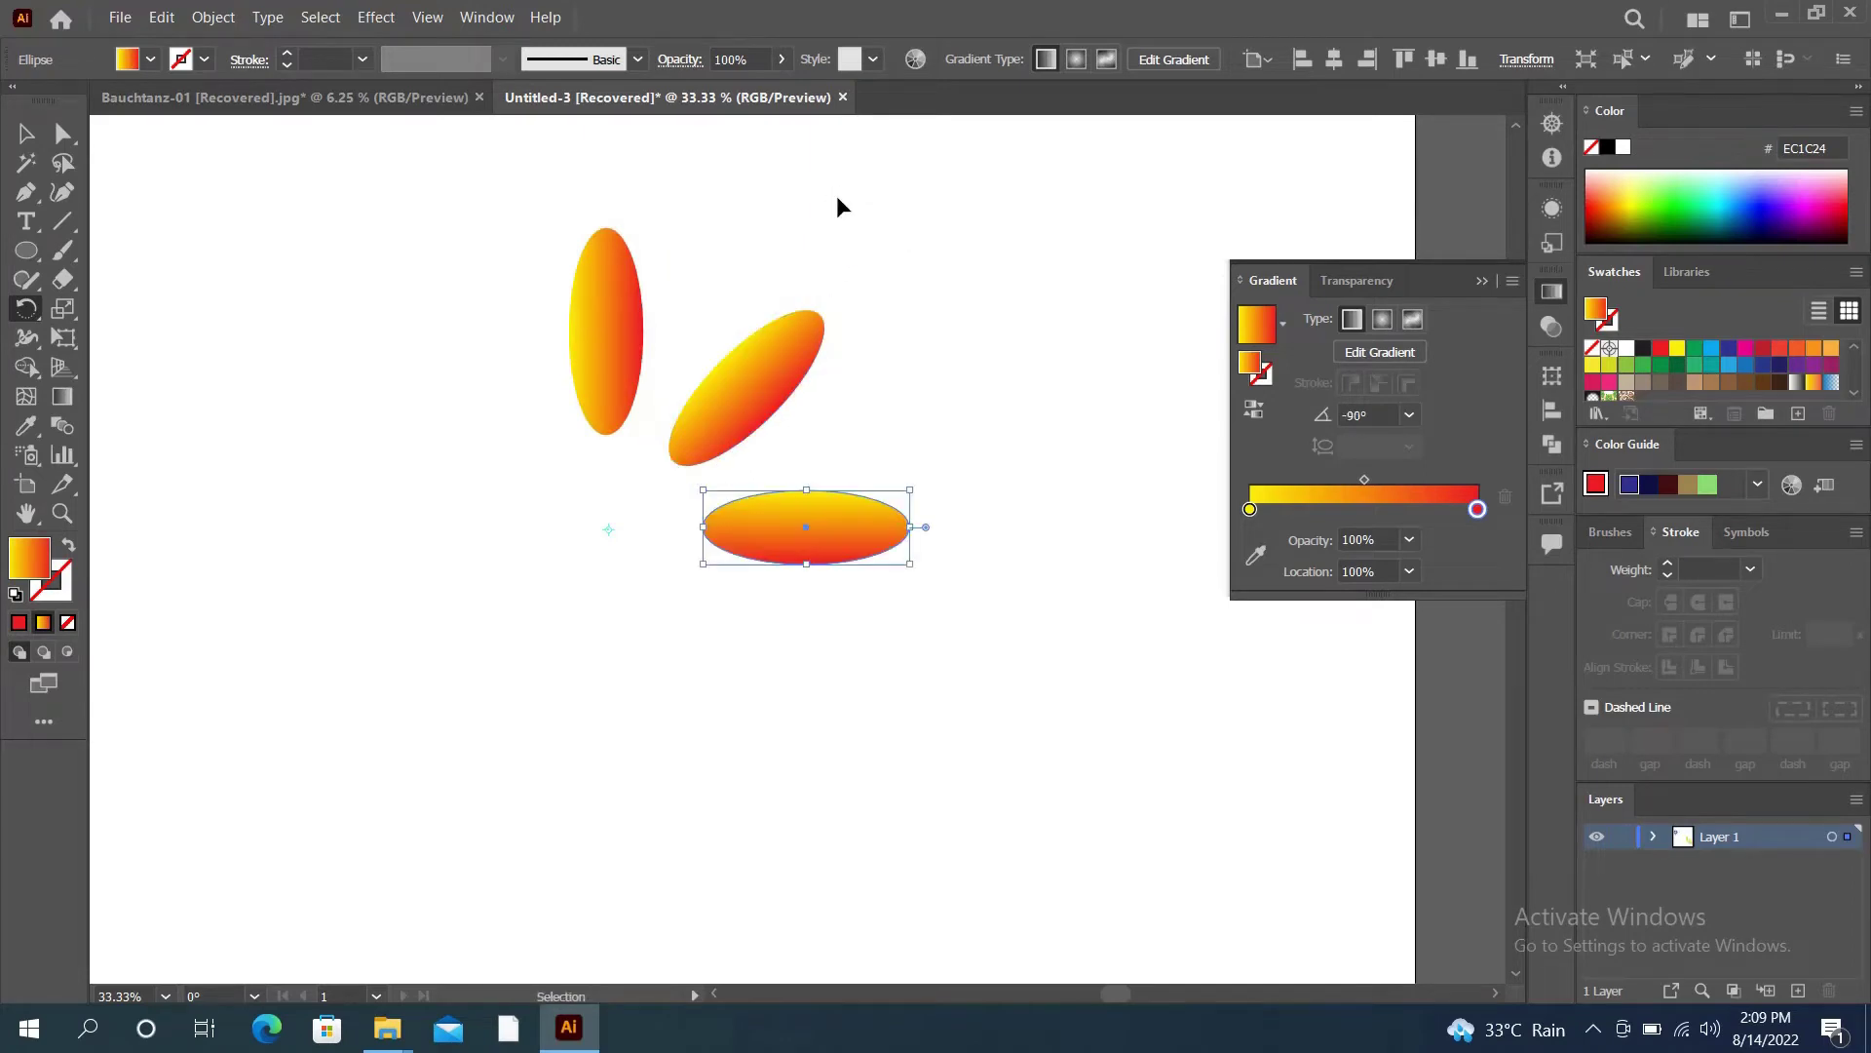
{"action": "key", "text": "ctrl+d"}
{"action": "key", "text": "ctrl+d"}
{"action": "key", "text": "ctrl+d"}
{"action": "key", "text": "ctrl+d"}
{"action": "key", "text": "ctrl+d"}
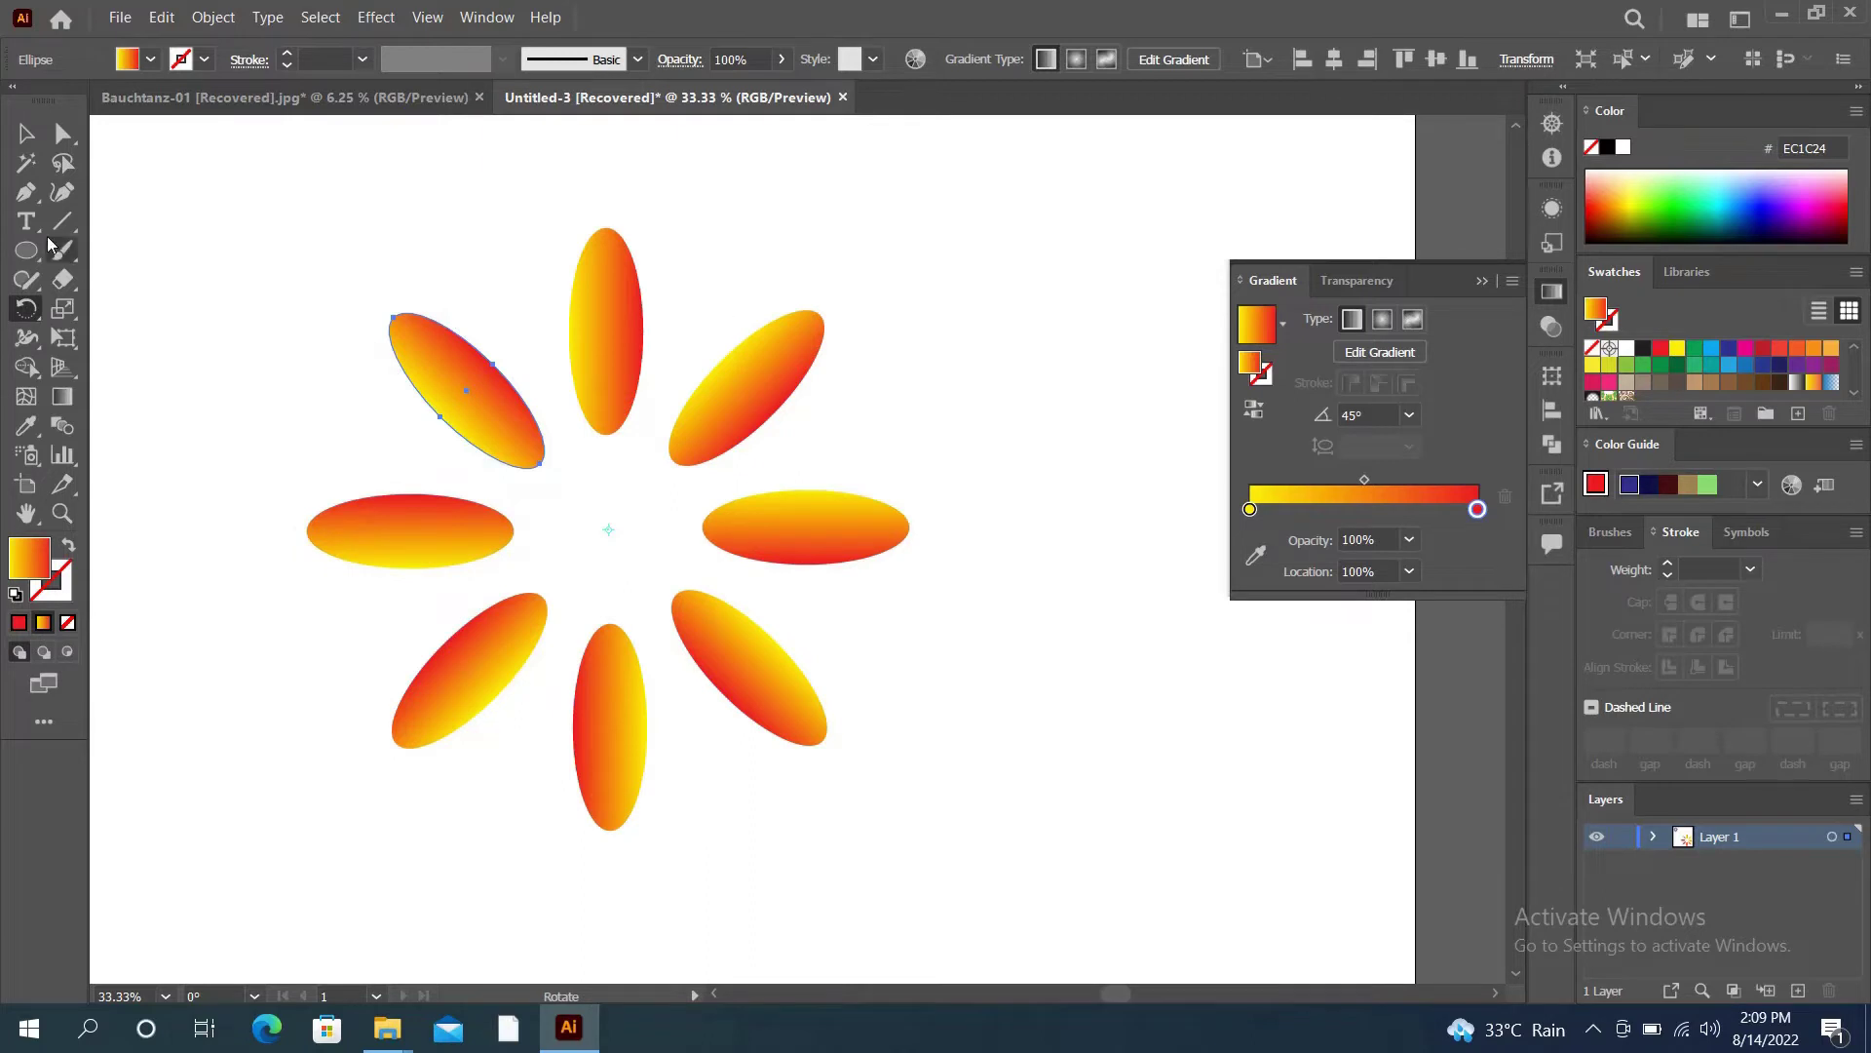
{"action": "left_click", "coordinate": [26, 137]}
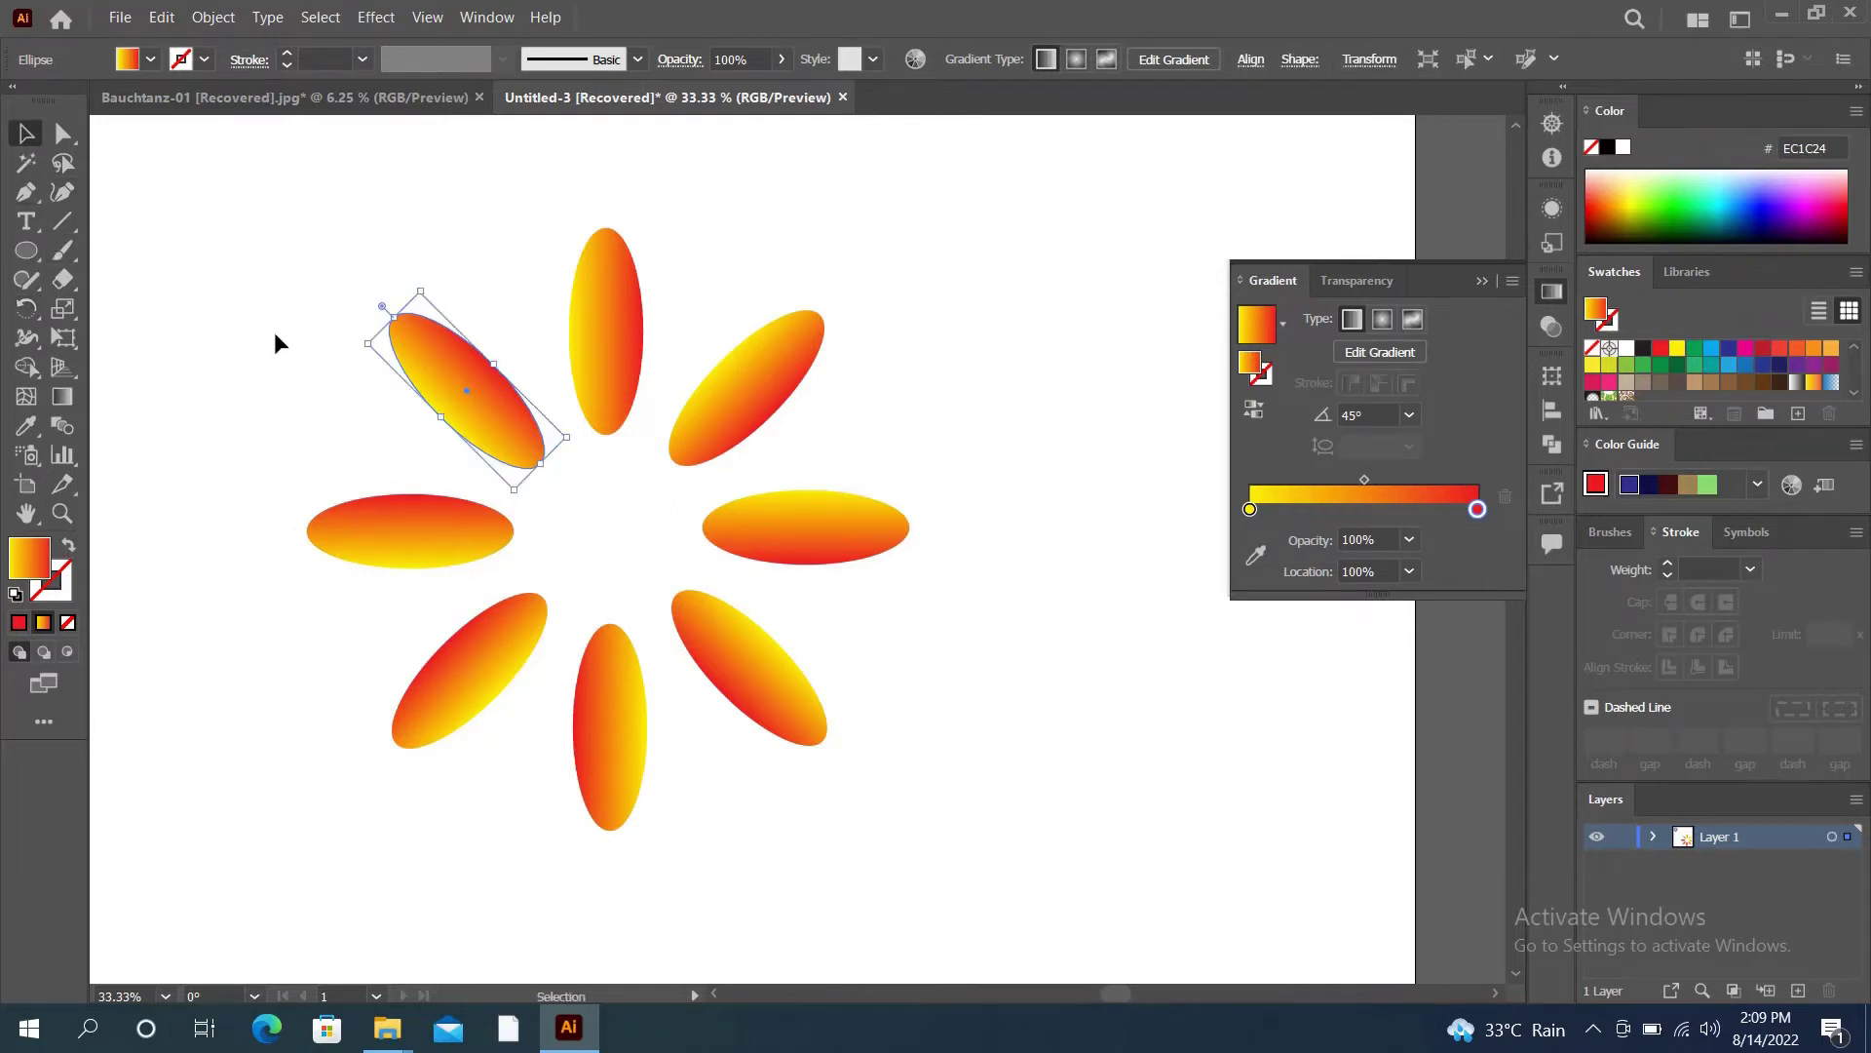
{"action": "left_click_drag", "start_coordinate": [201, 185], "coordinate": [913, 789]}
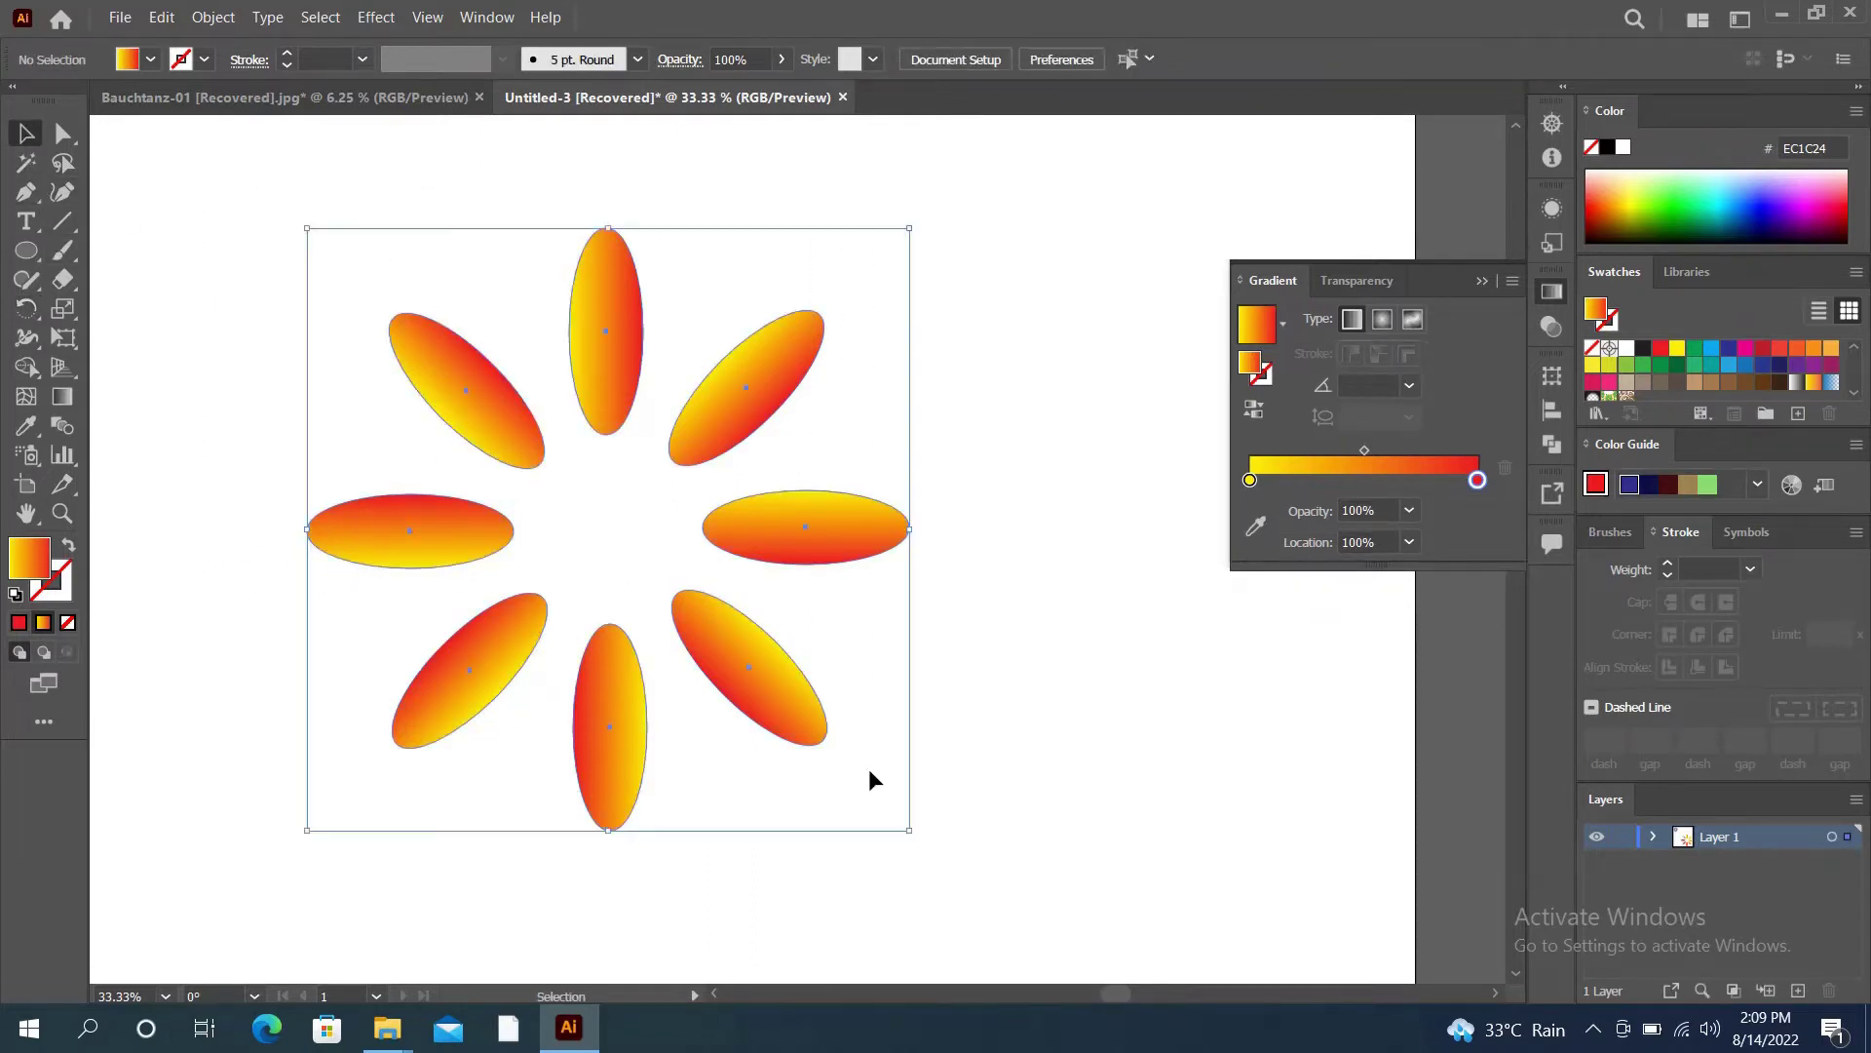
- Group the eight petals and Shift-scale the flower down to about half size
{"action": "right_click", "coordinate": [762, 518]}
{"action": "left_click", "coordinate": [812, 647]}
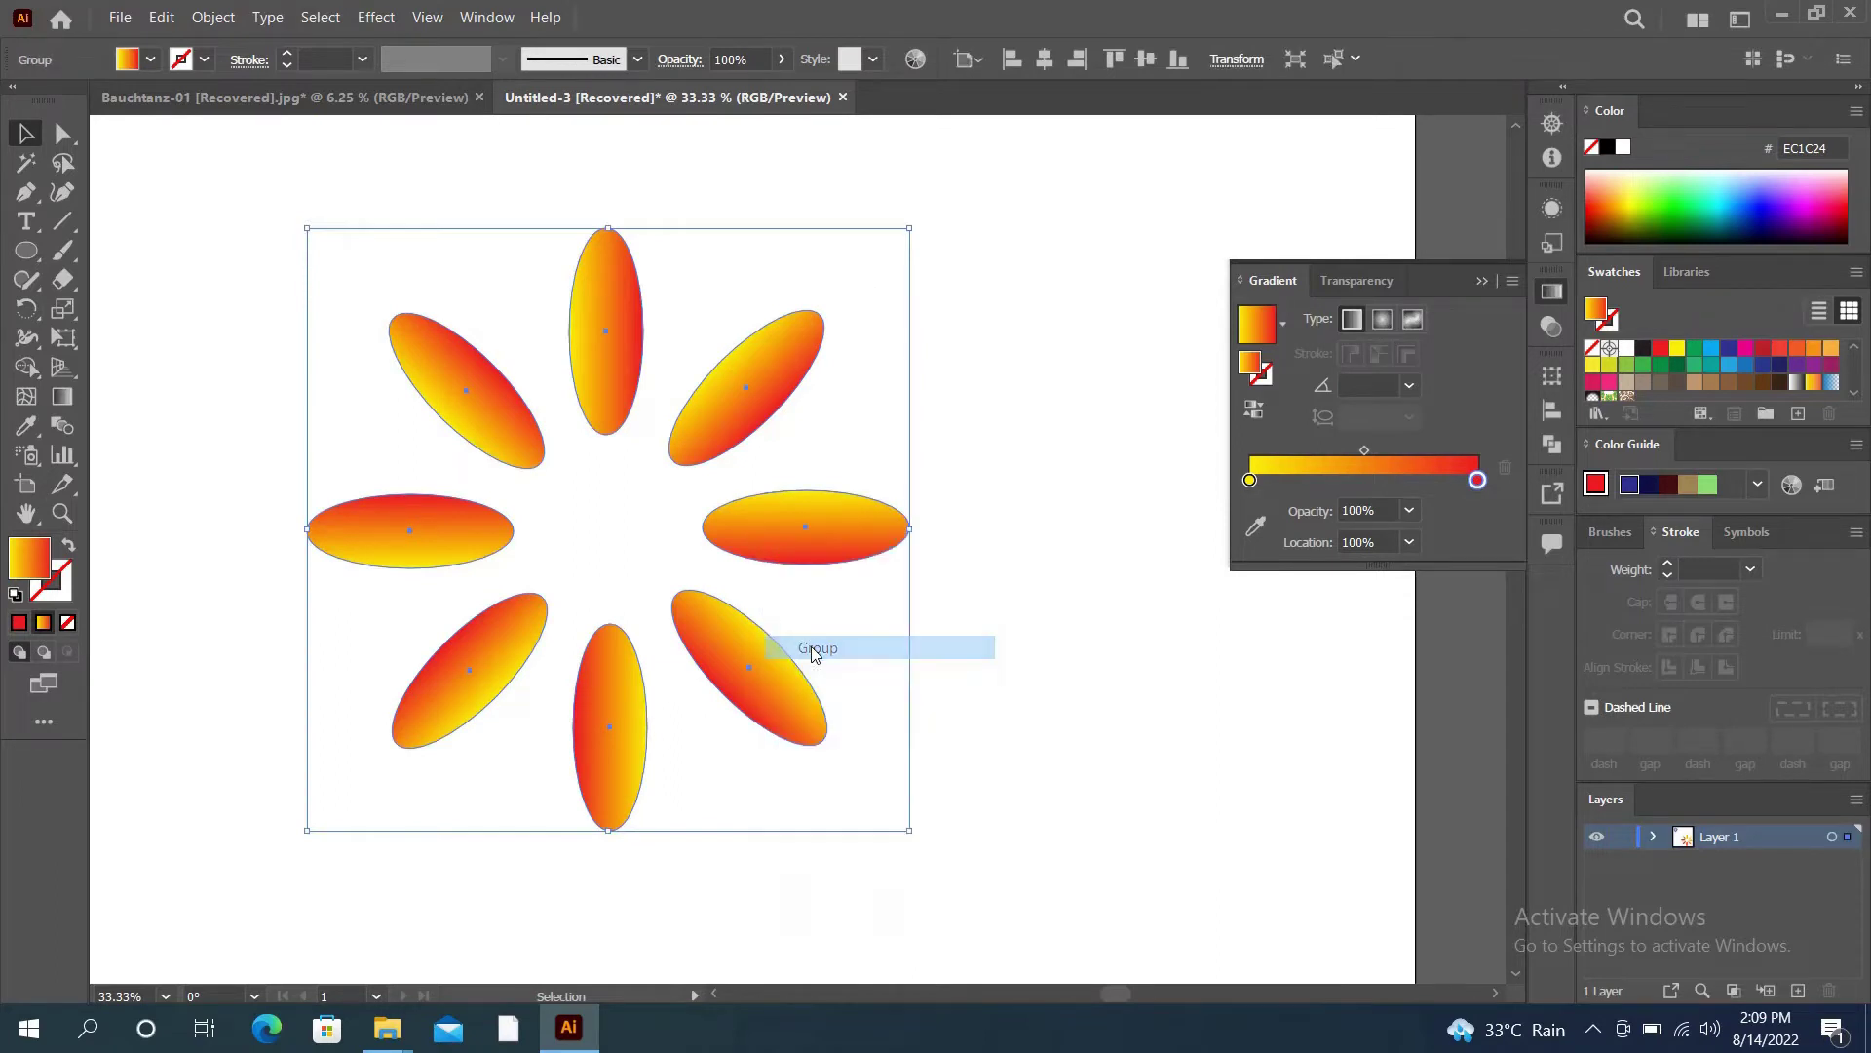
{"action": "left_click_drag", "start_coordinate": [909, 830], "coordinate": [759, 679]}
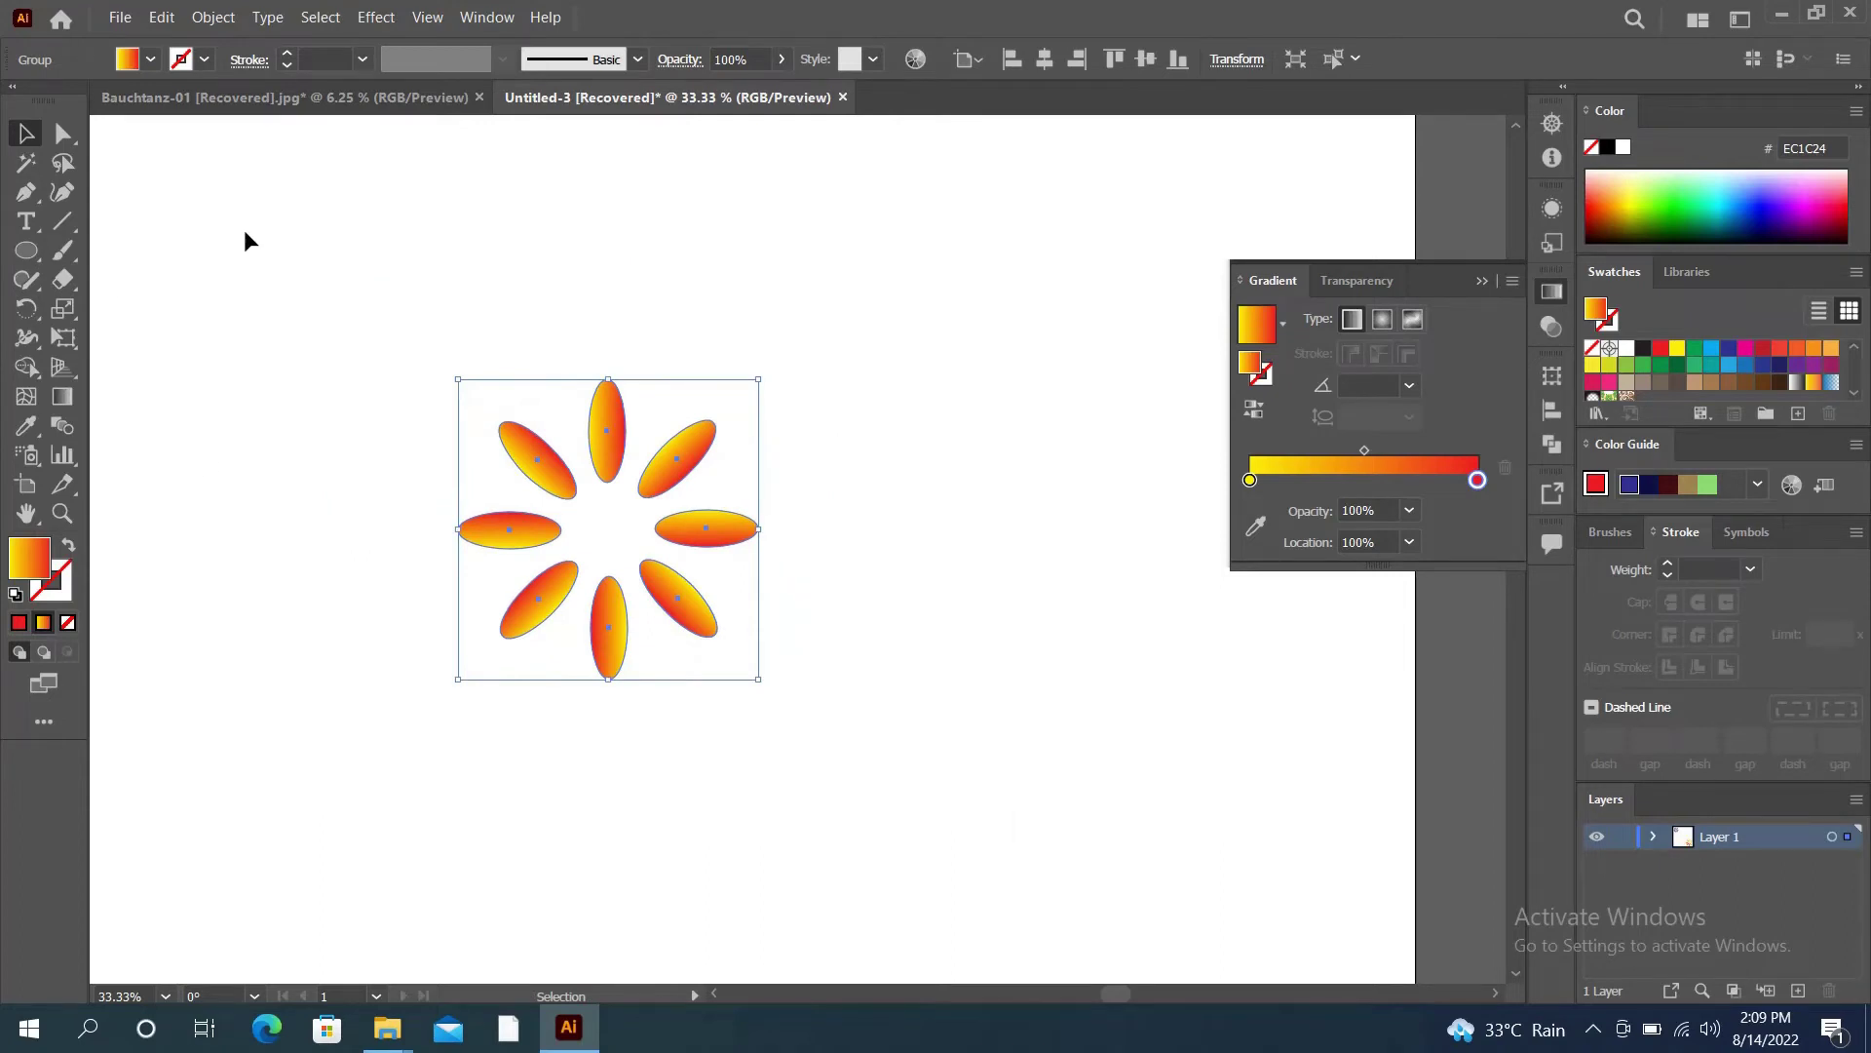
- Apply Radial Repeat to the flower and raise the outer ring to 22 instances
{"action": "left_click", "coordinate": [217, 27]}
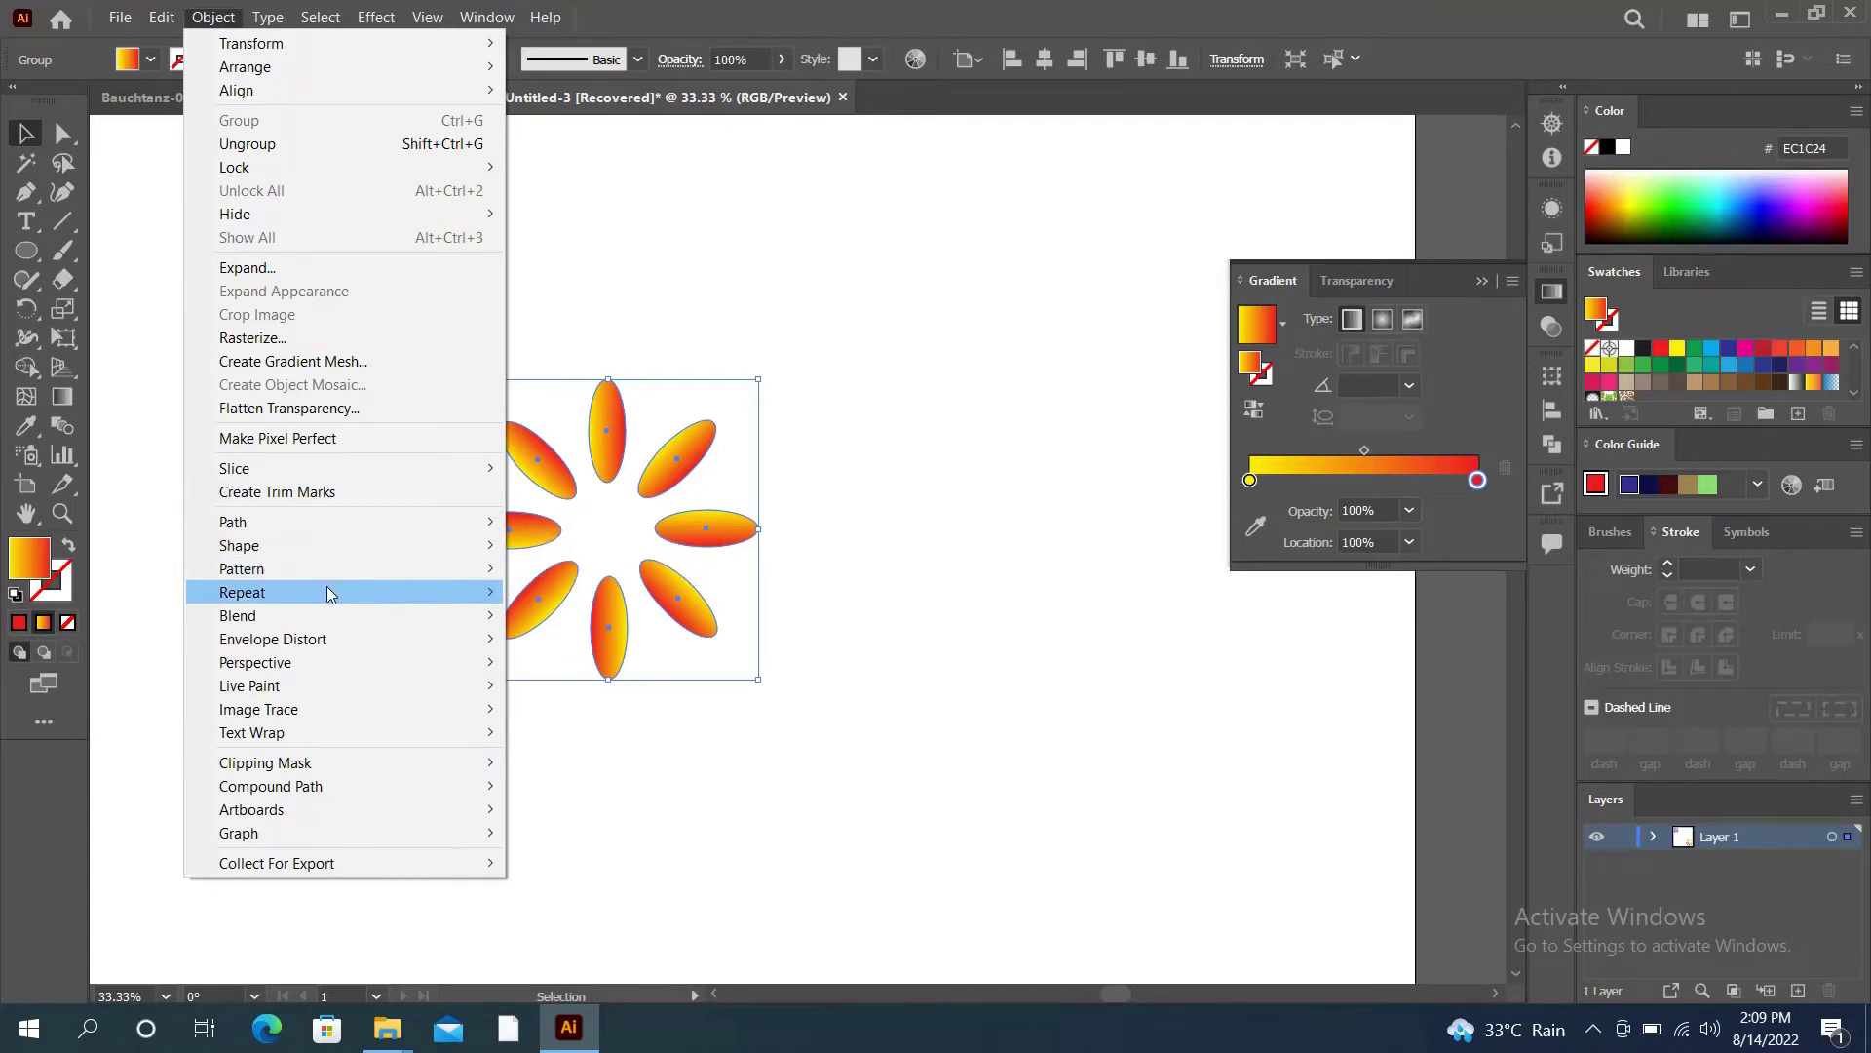
{"action": "mouse_move", "coordinate": [243, 592]}
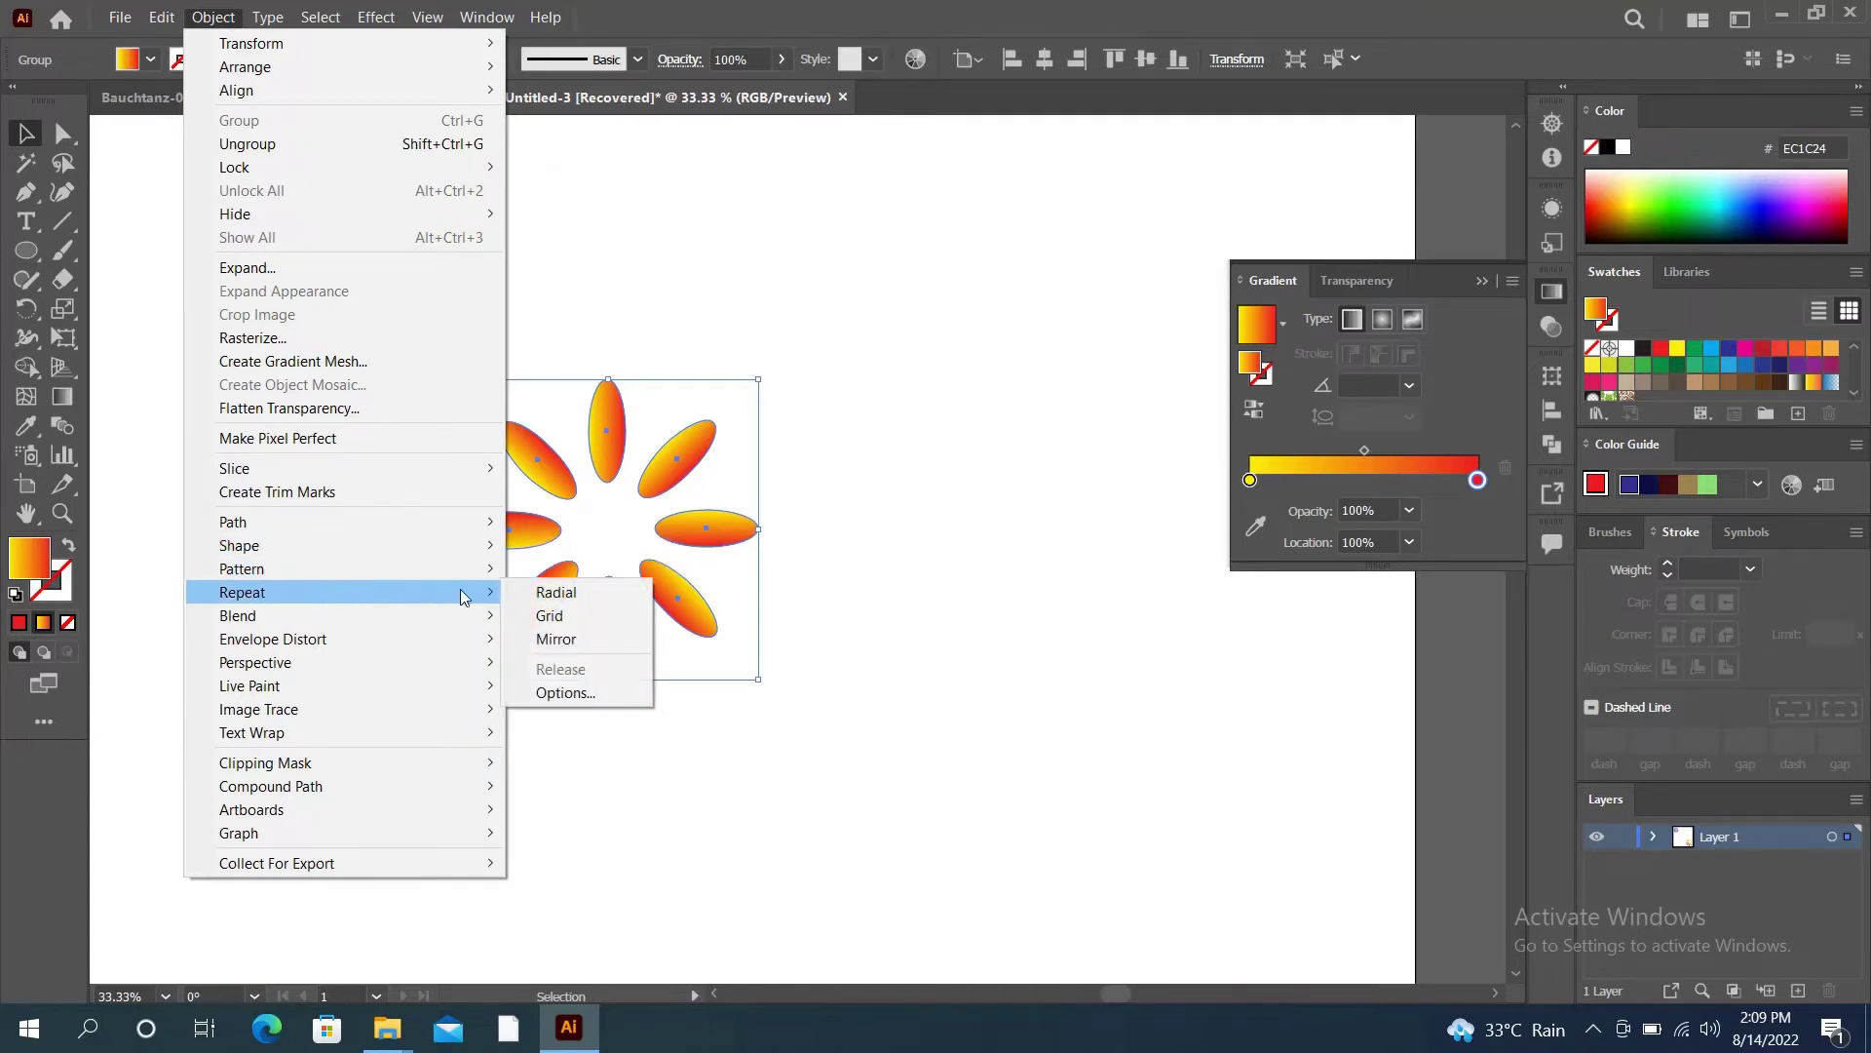
{"action": "left_click", "coordinate": [559, 592]}
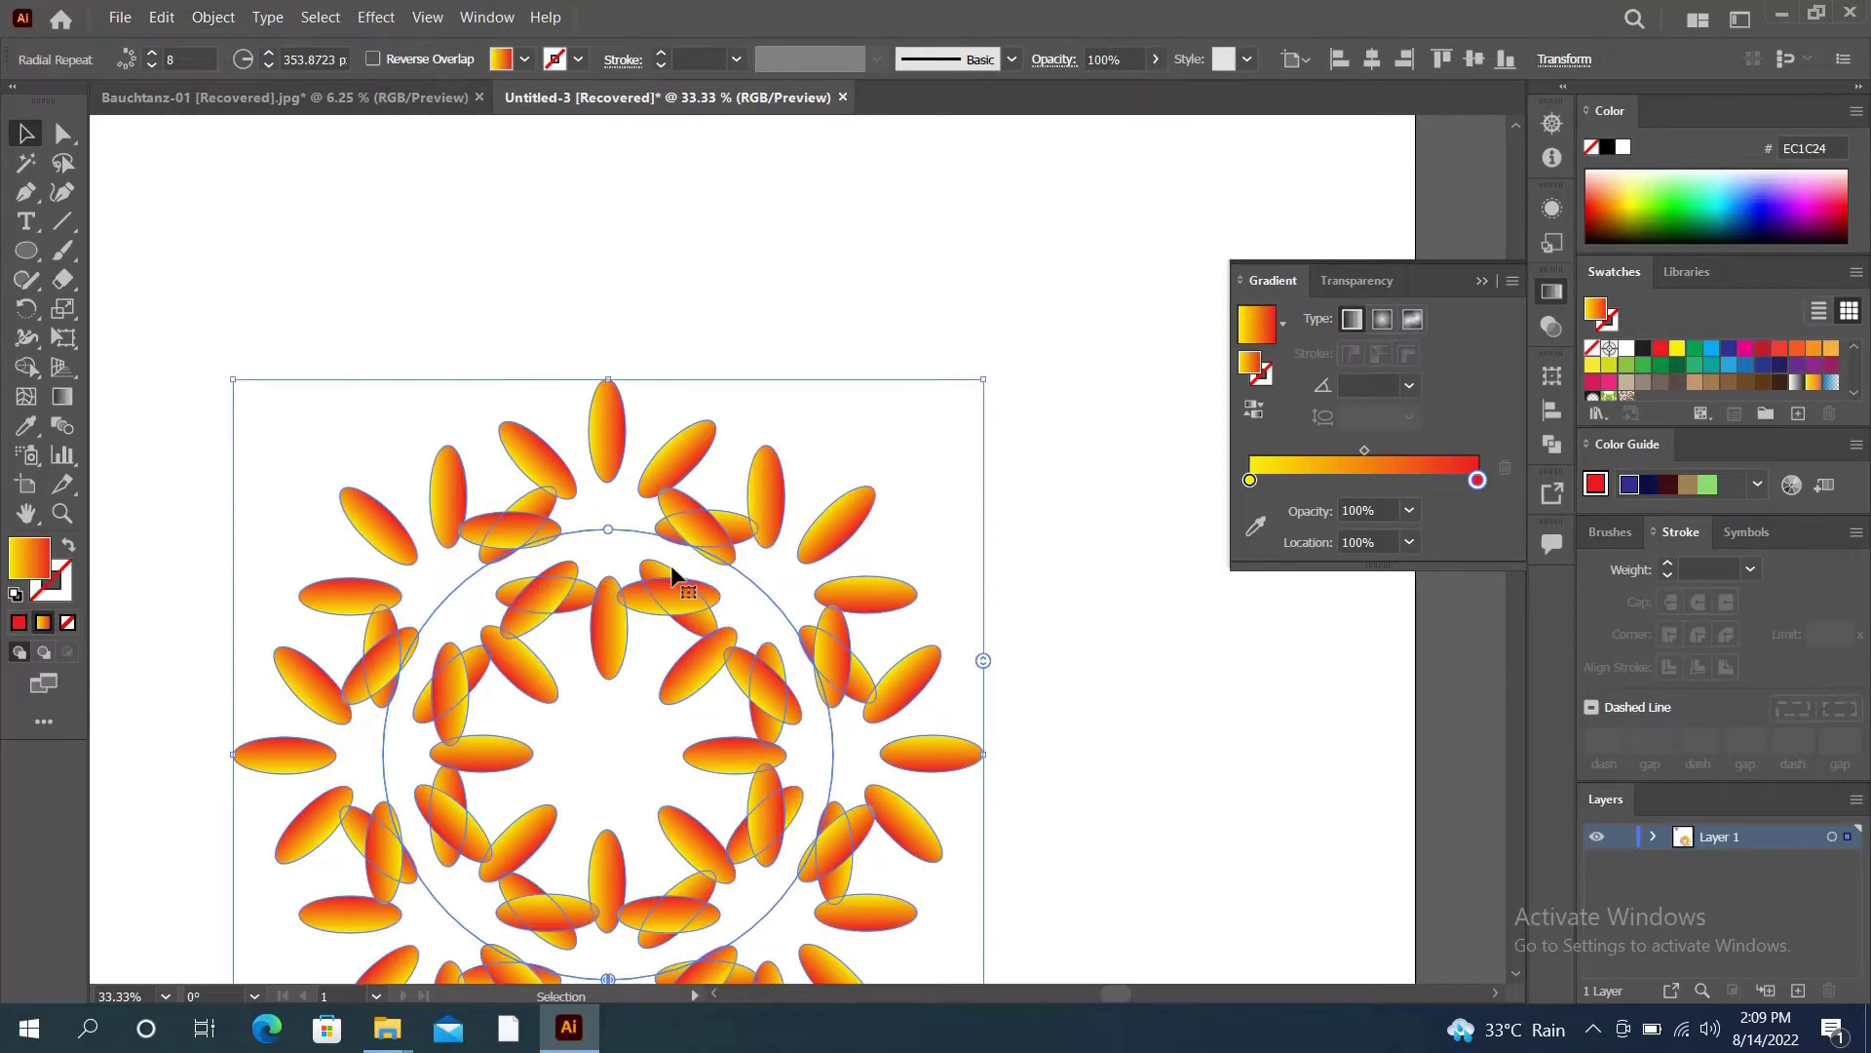
{"action": "key", "text": "ctrl+minus"}
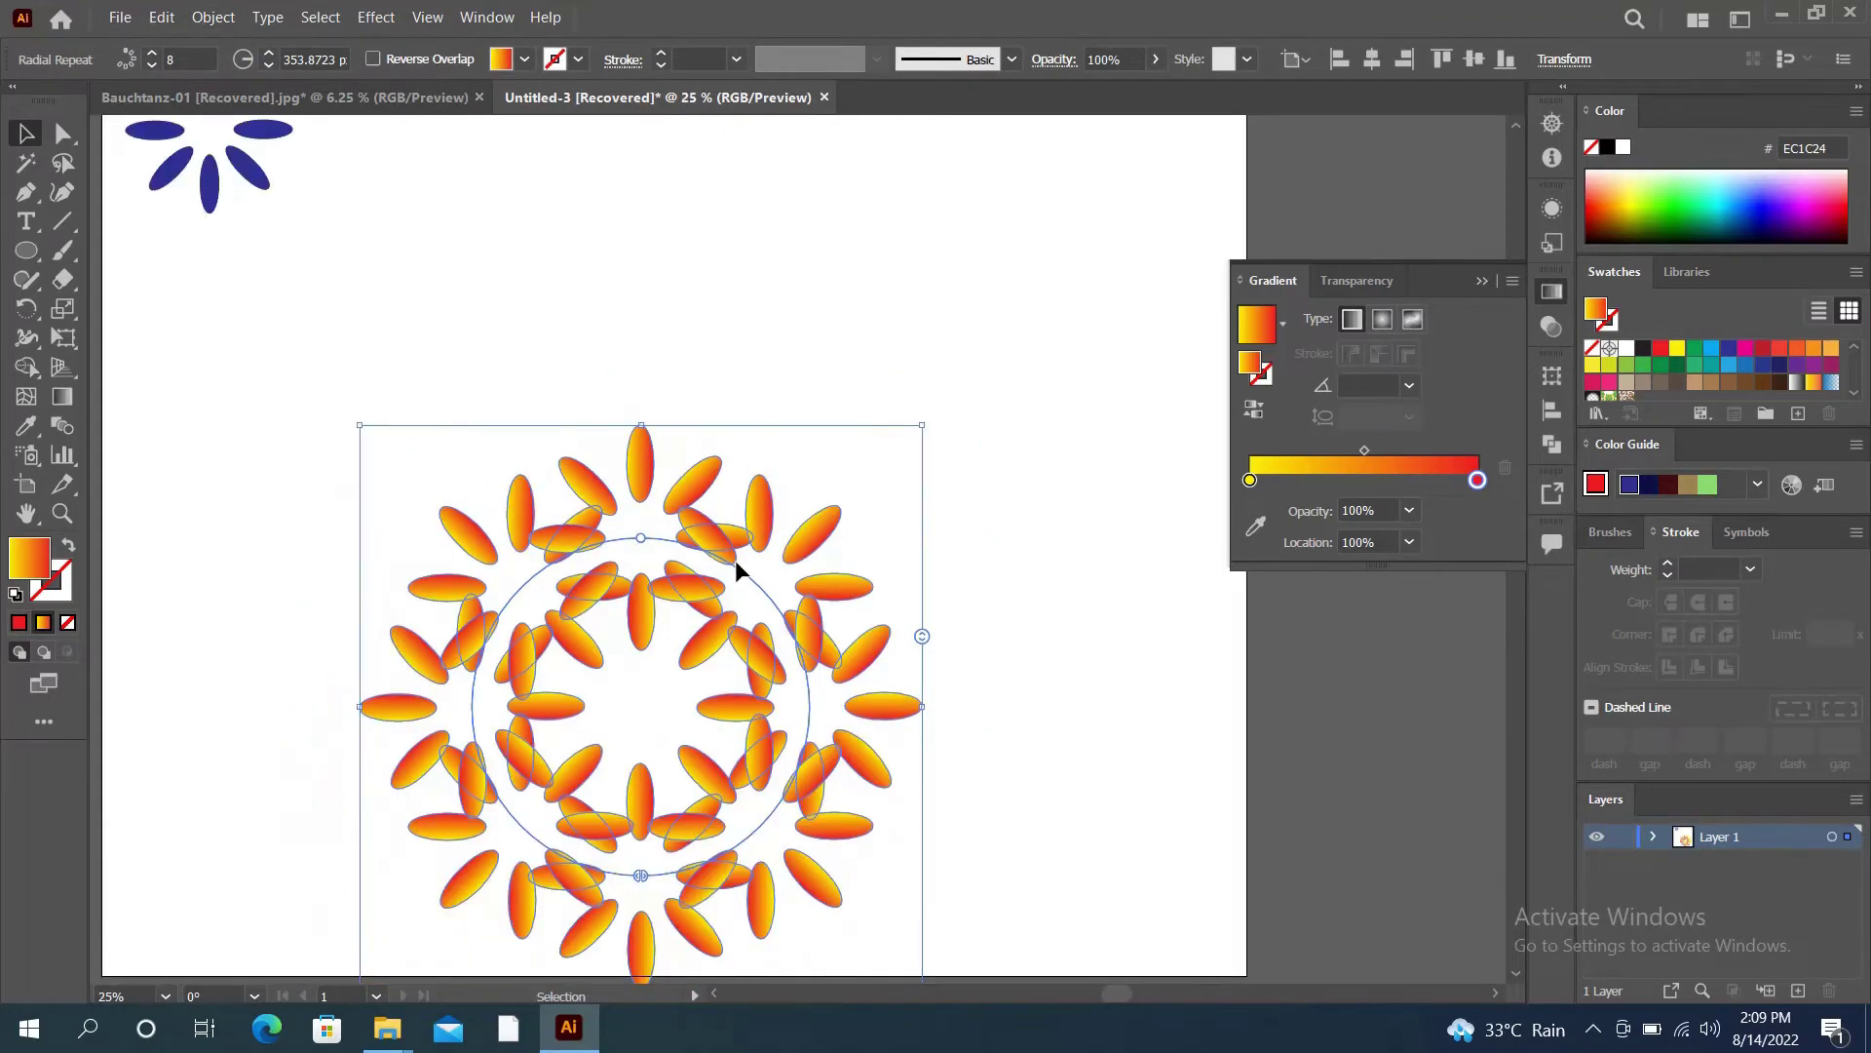
{"action": "scroll", "coordinate": [737, 546], "scroll_direction": "down", "scroll_amount": 1}
{"action": "scroll", "coordinate": [738, 526], "scroll_direction": "down", "scroll_amount": 1}
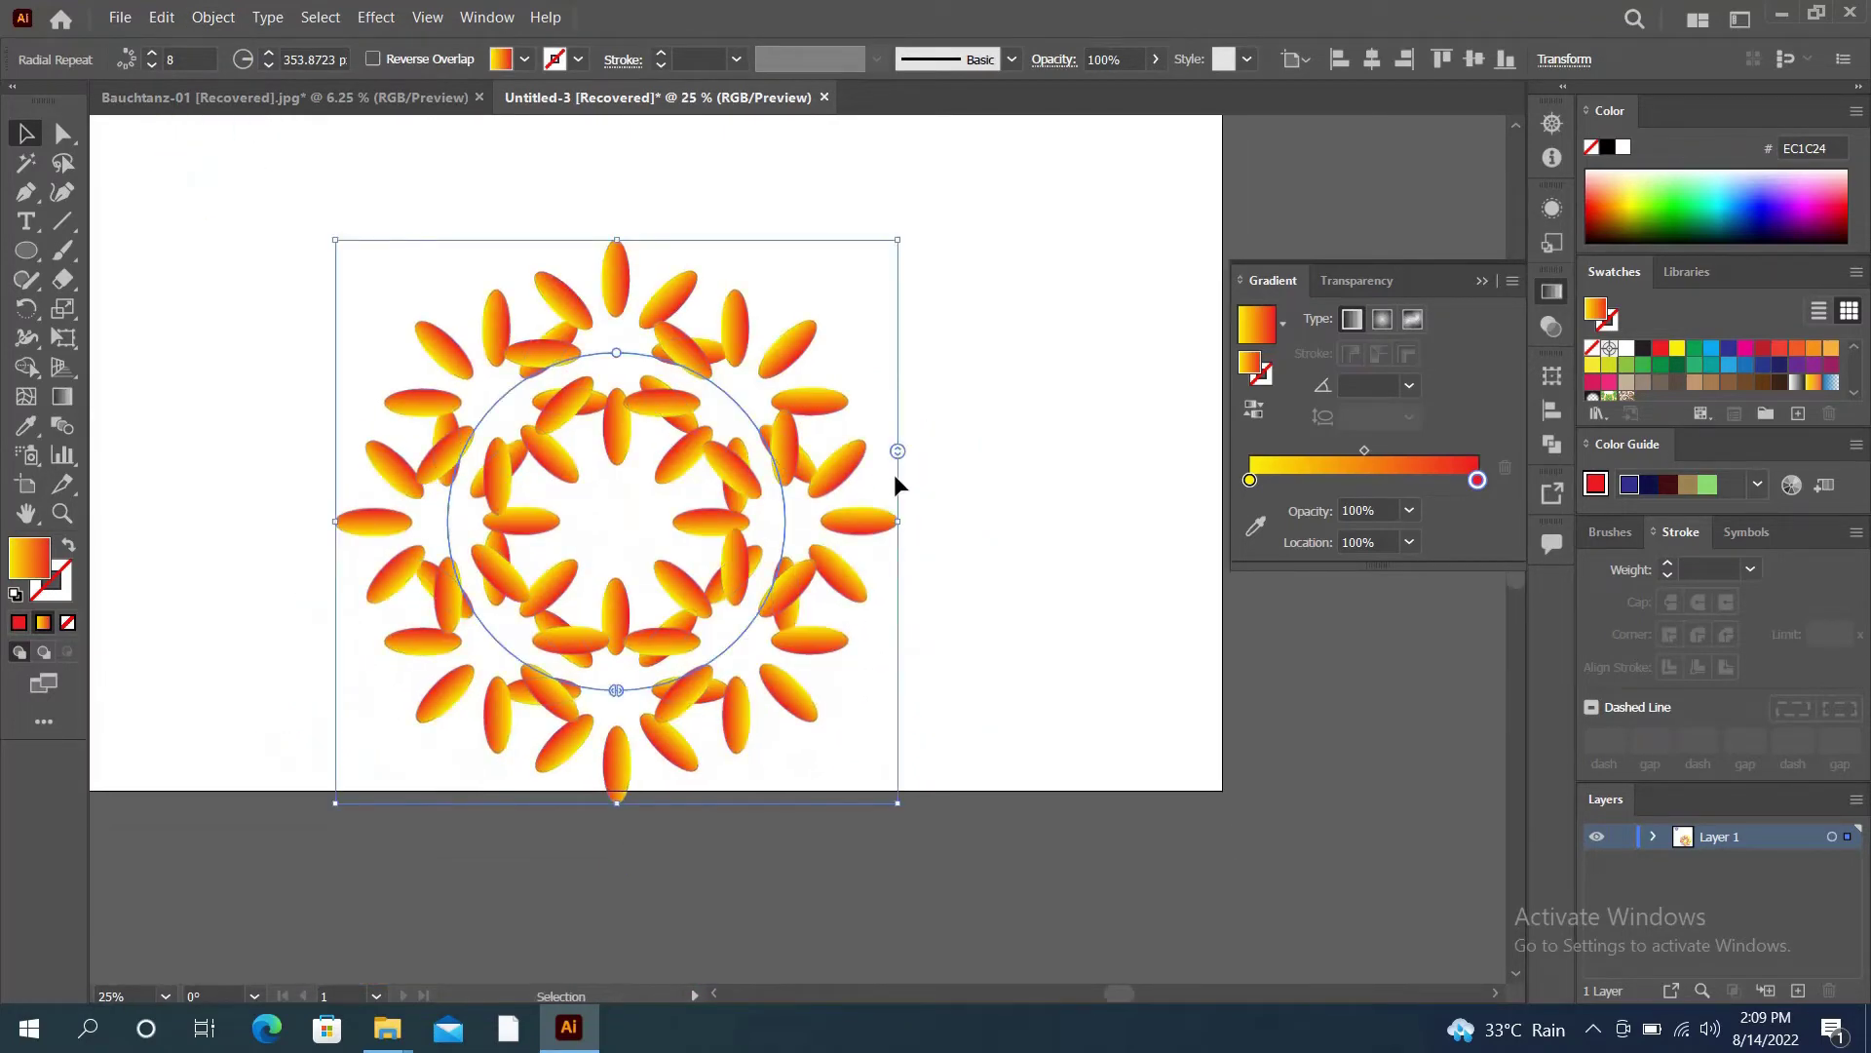
{"action": "left_click_drag", "start_coordinate": [897, 450], "coordinate": [908, 312]}
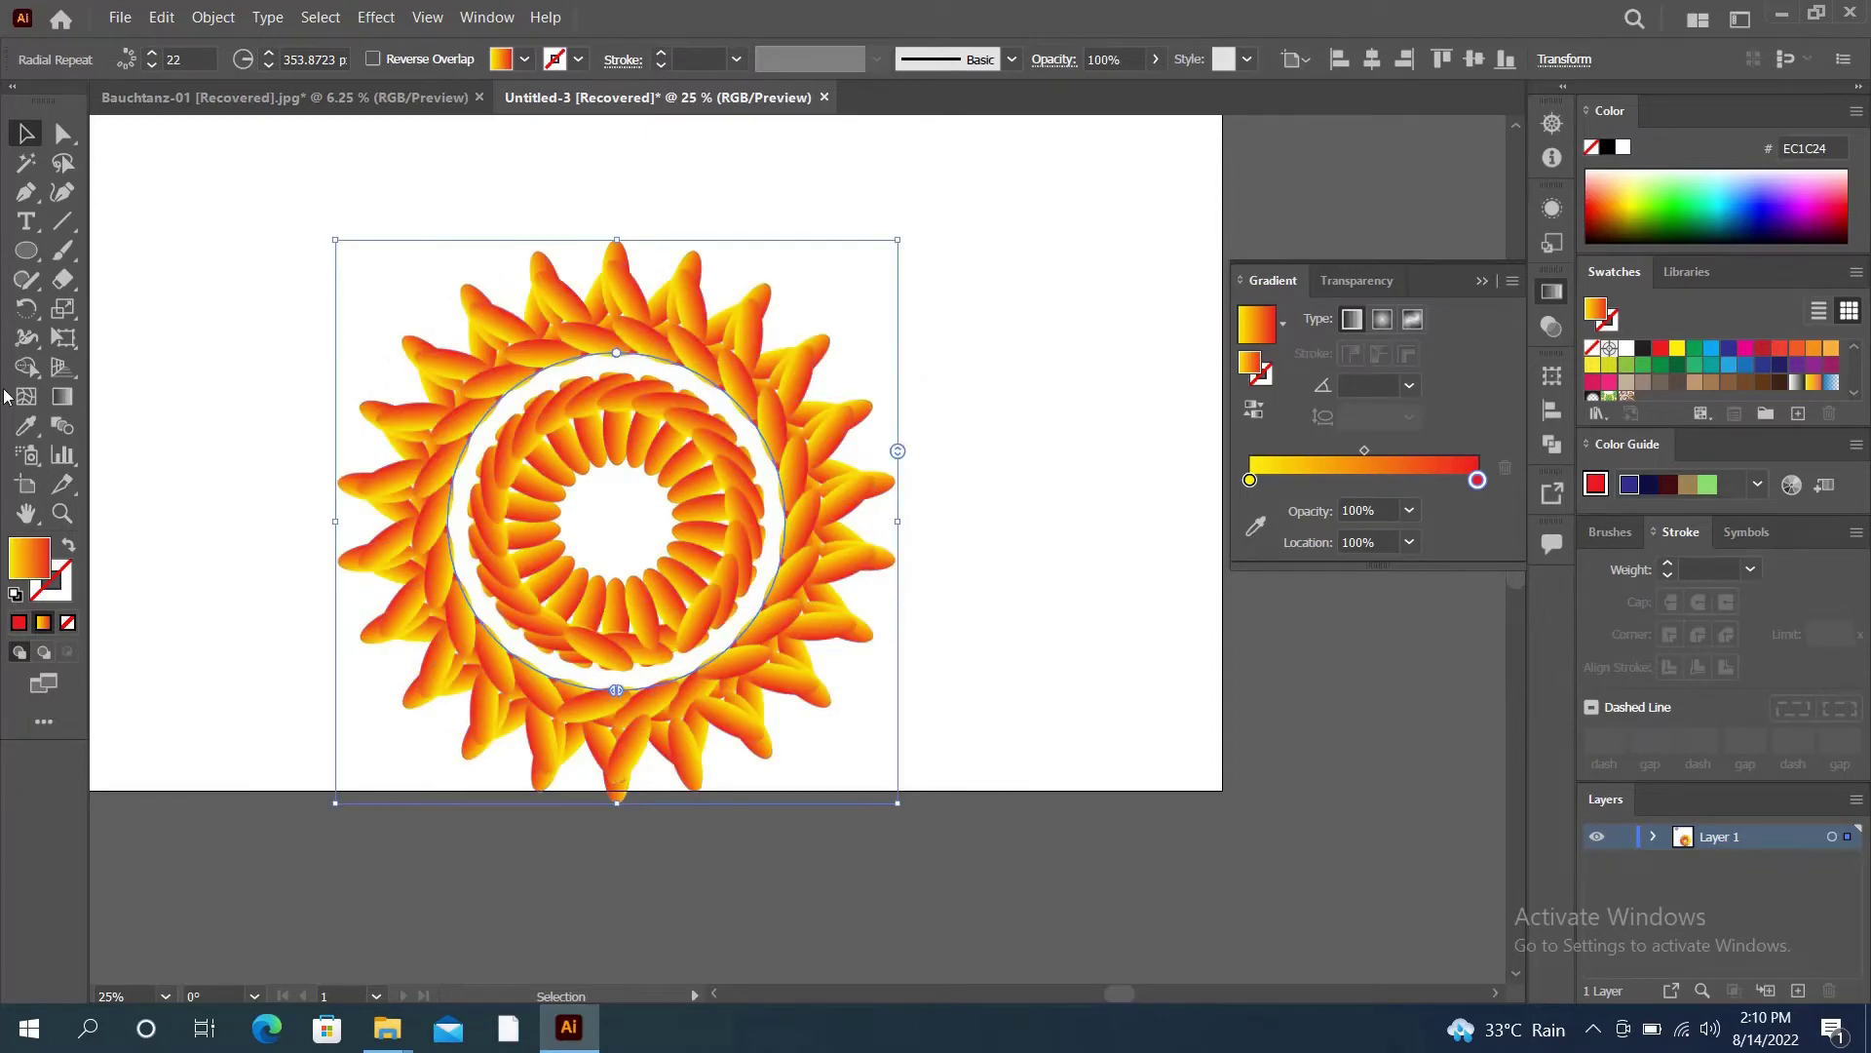
- Nudge the outer petal ring slightly higher on the artboard
{"action": "scroll", "coordinate": [481, 518], "scroll_direction": "down", "scroll_amount": 1}
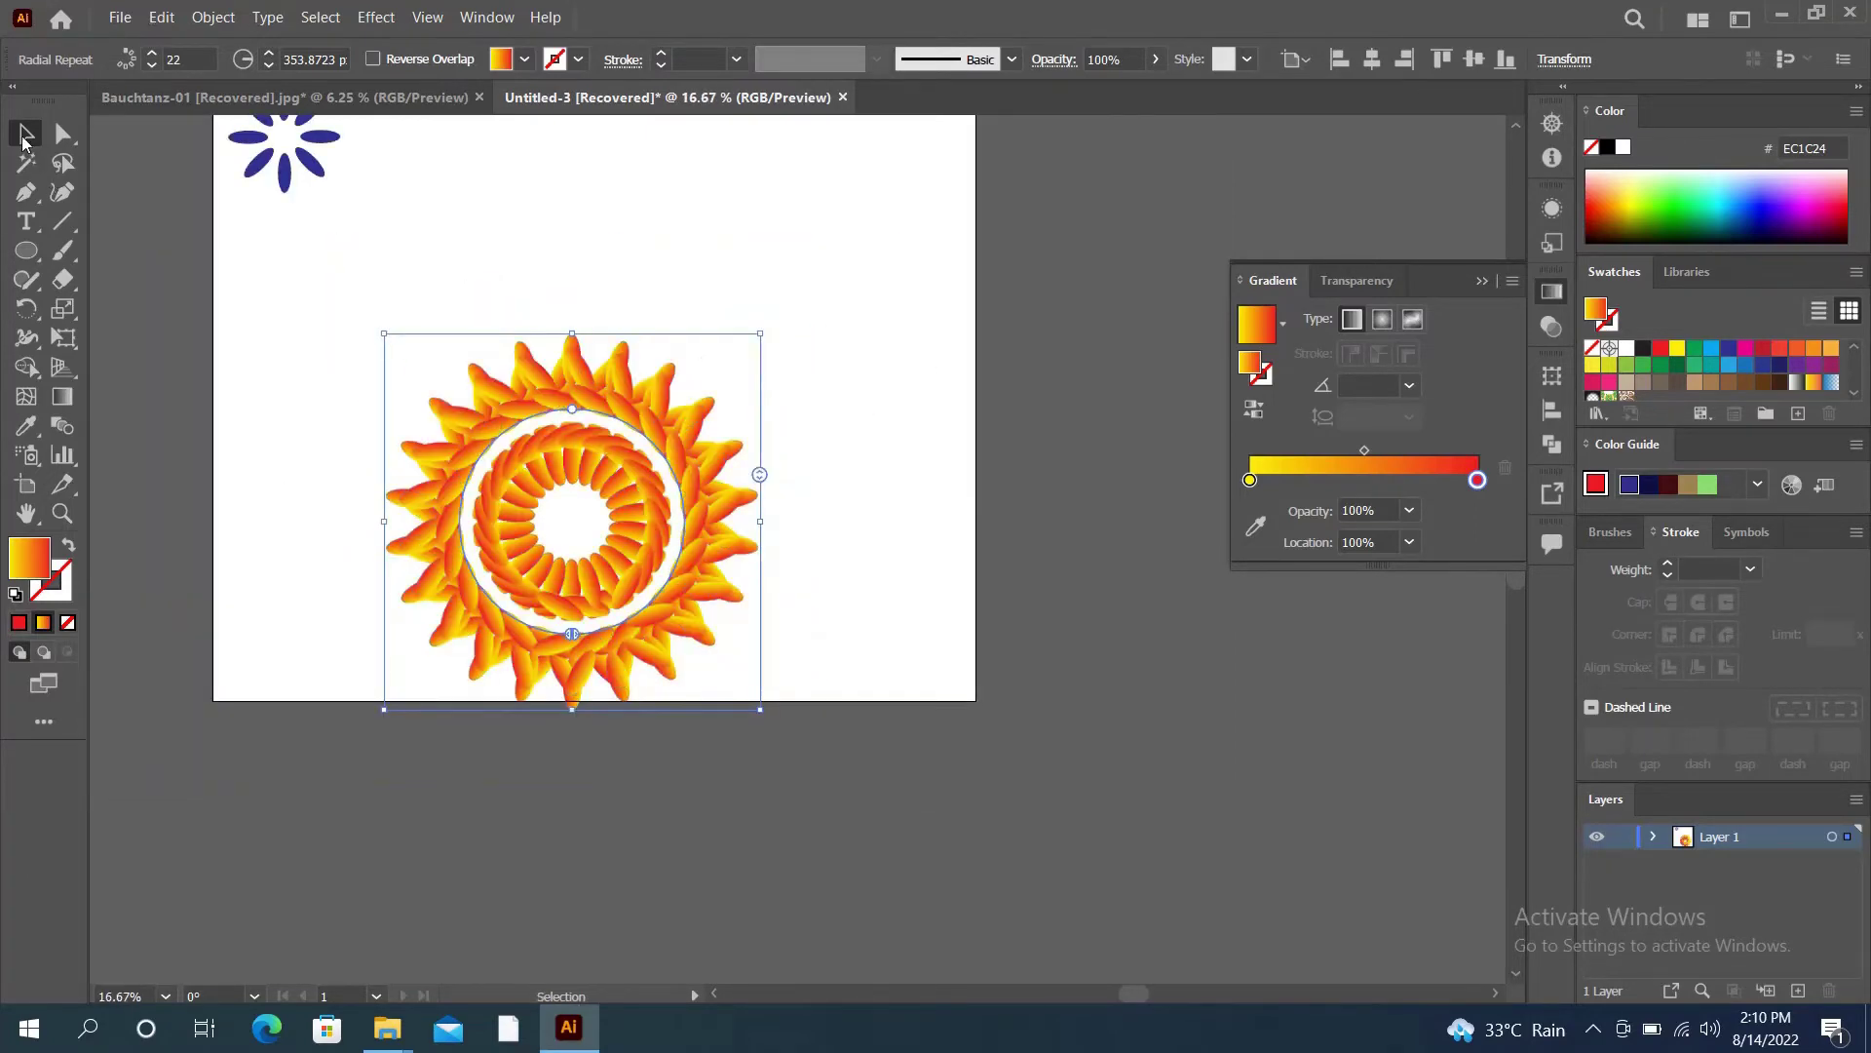
{"action": "left_click", "coordinate": [291, 265]}
{"action": "left_click_drag", "start_coordinate": [551, 463], "coordinate": [545, 296]}
{"action": "left_click", "coordinate": [789, 375]}
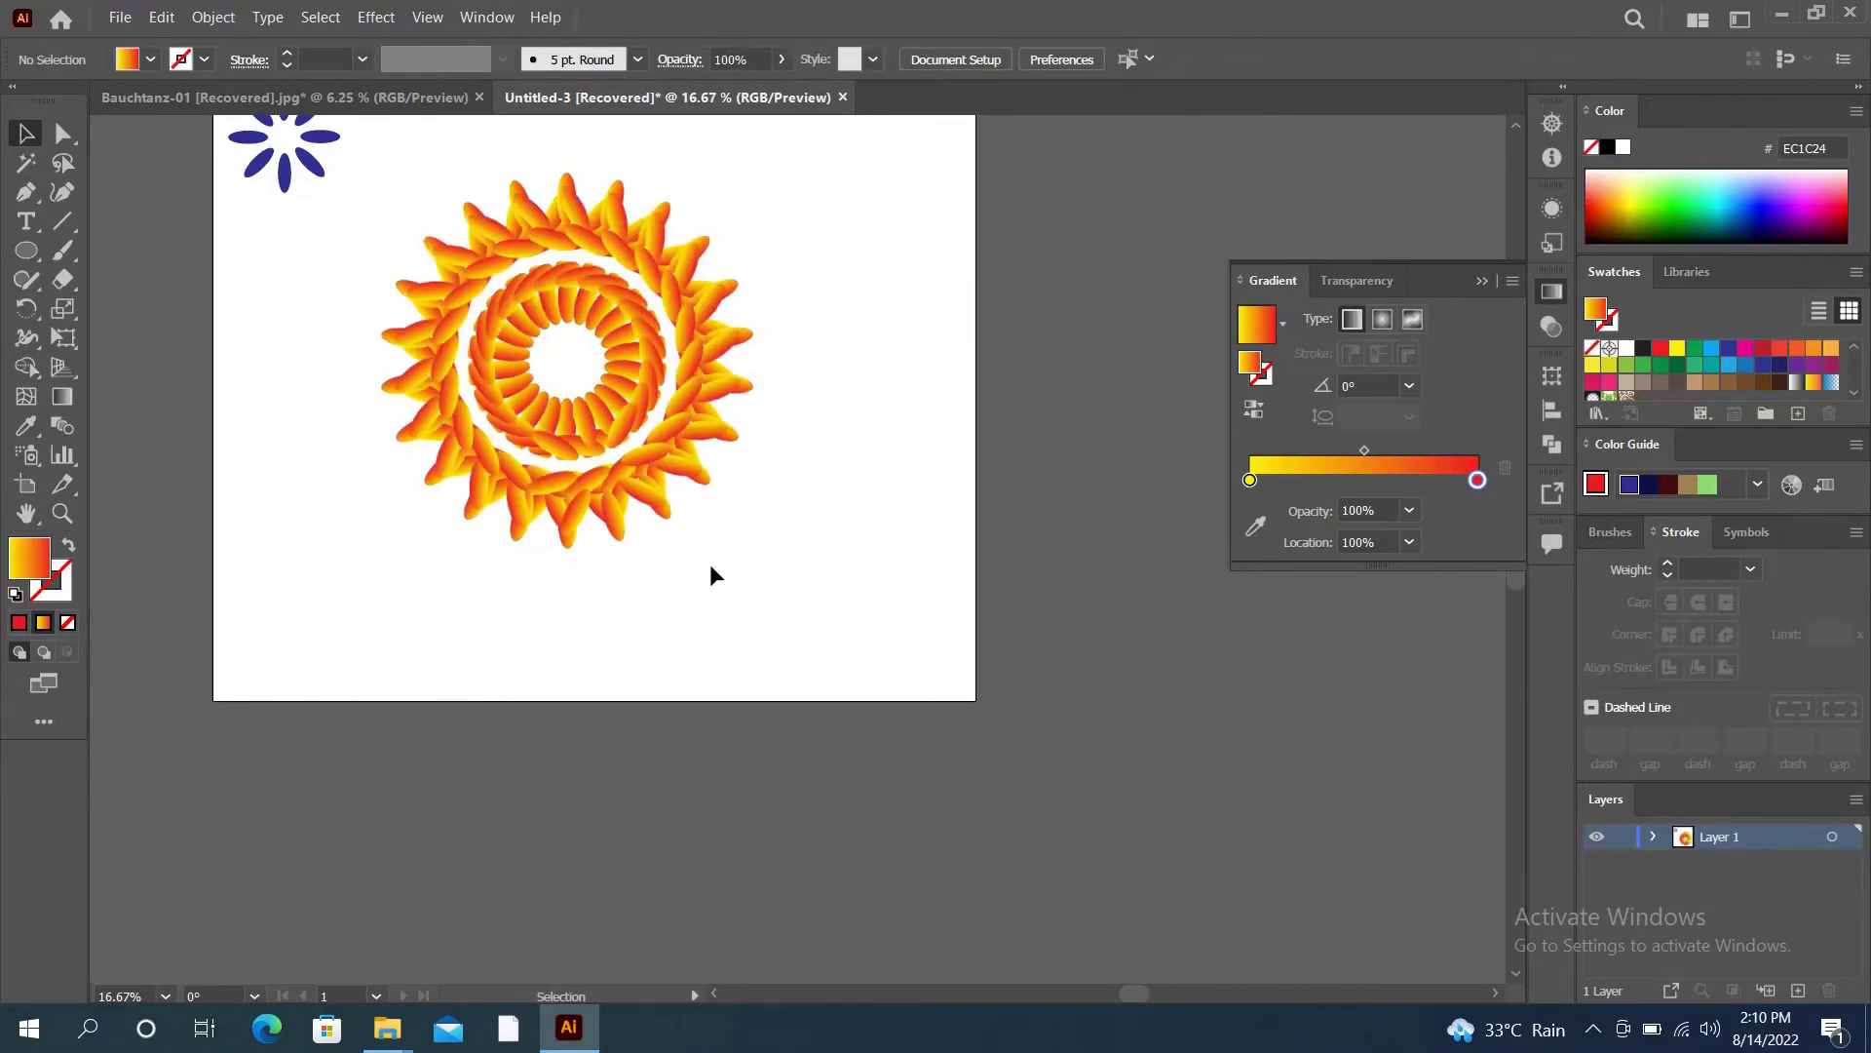
- Draw a small gradient circle and centre it horizontally inside the petal rings
{"action": "left_click", "coordinate": [26, 251]}
{"action": "left_click_drag", "start_coordinate": [666, 594], "coordinate": [666, 617]}
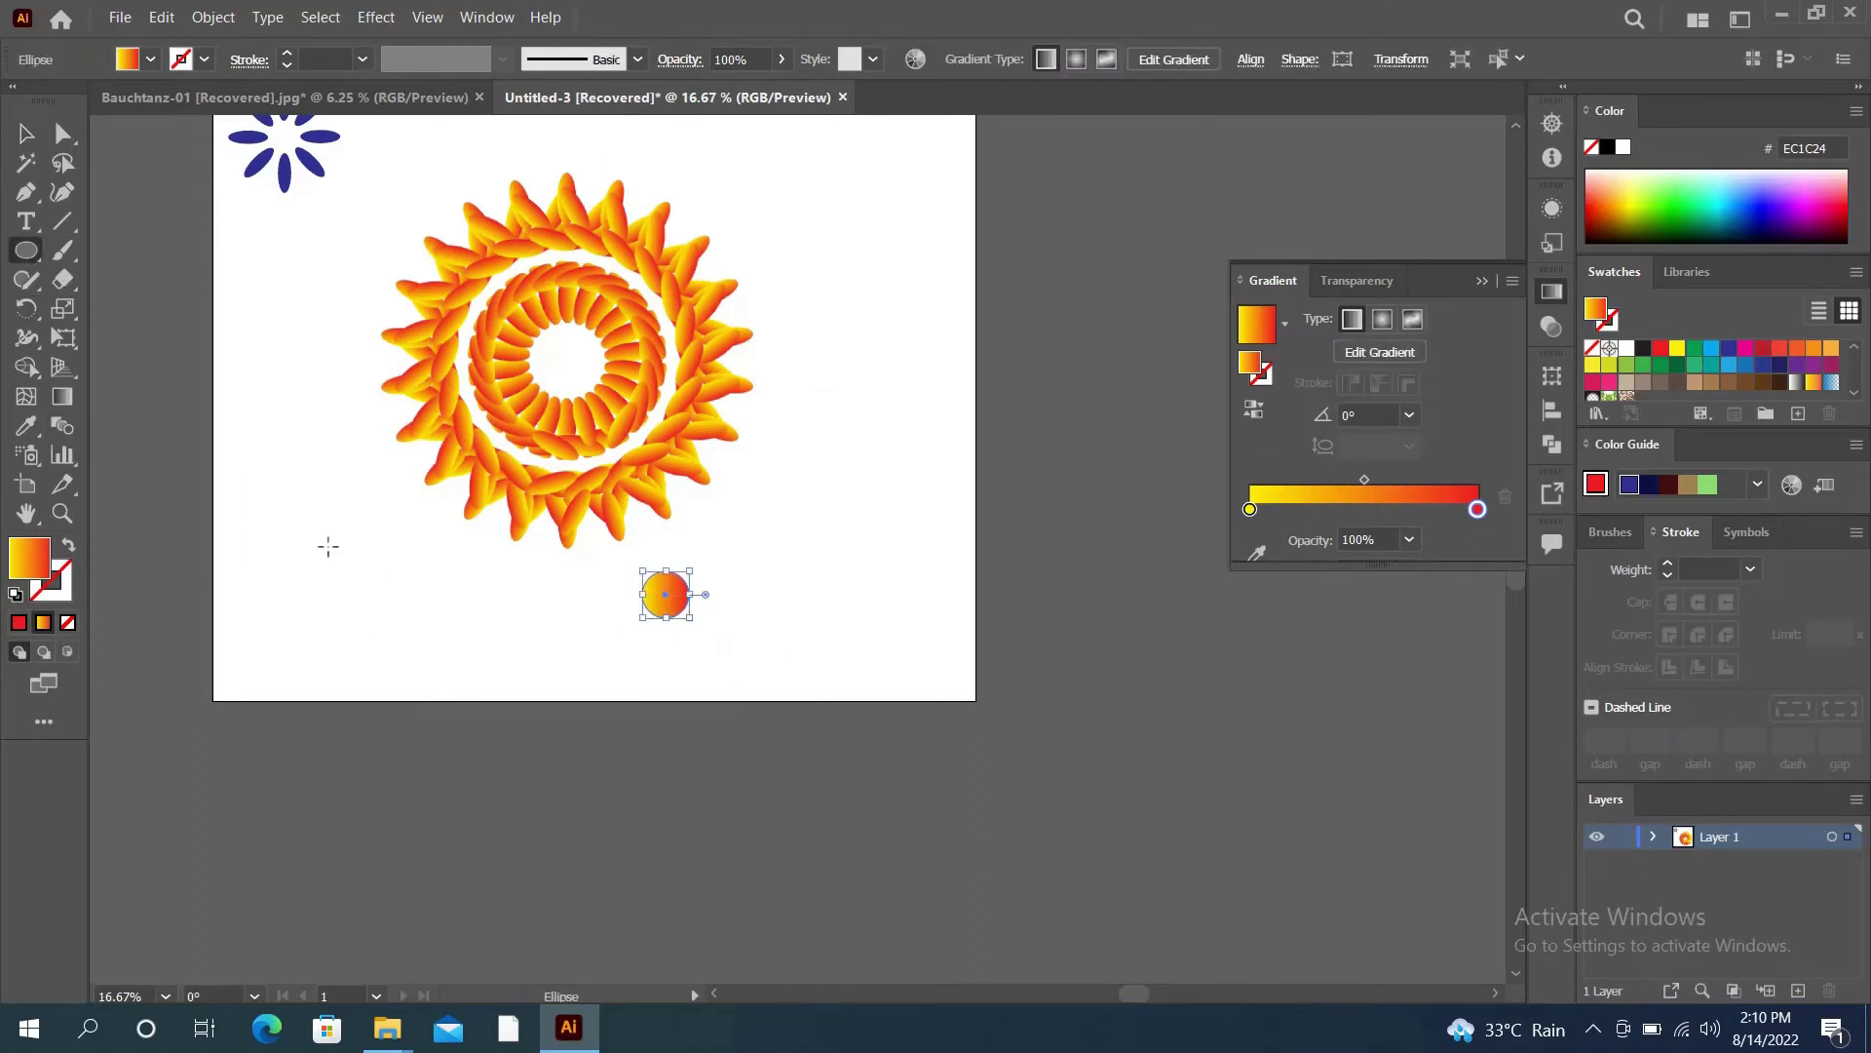
{"action": "left_click", "coordinate": [27, 133]}
{"action": "scroll", "coordinate": [618, 586], "scroll_direction": "up", "scroll_amount": 3}
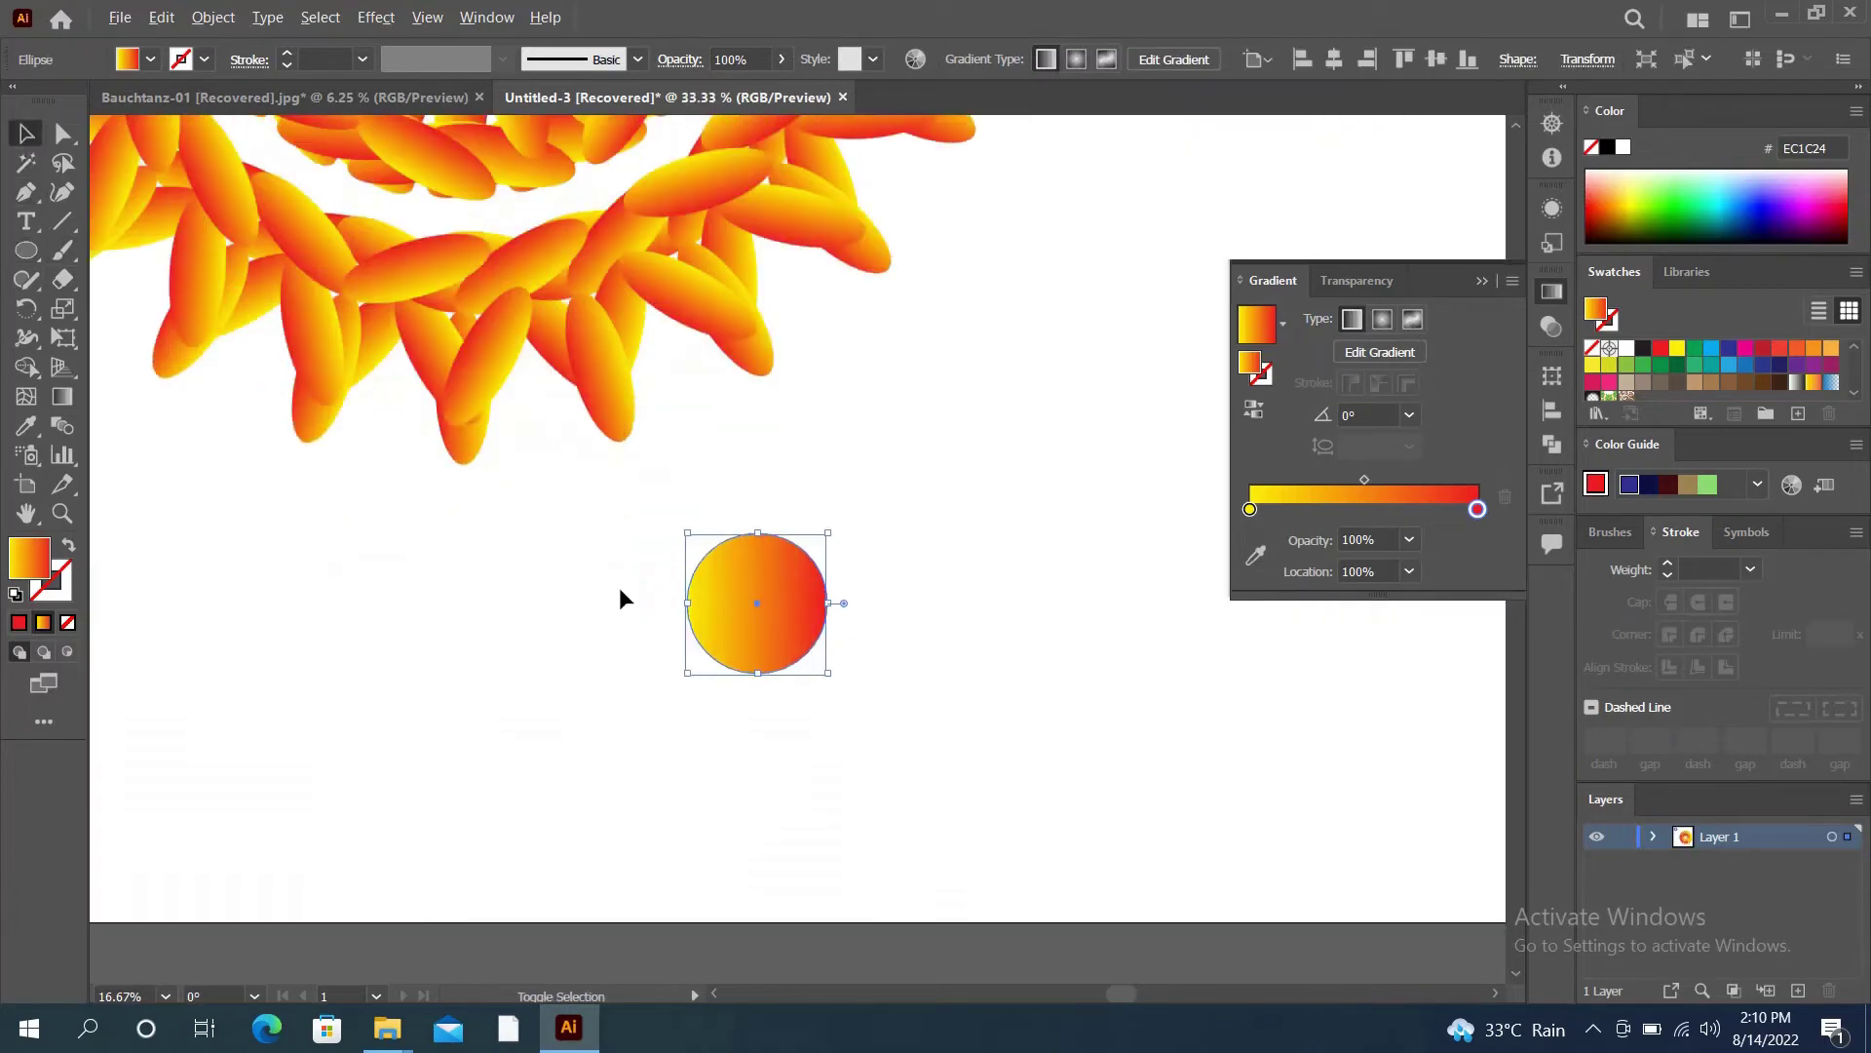
{"action": "left_click_drag", "start_coordinate": [602, 534], "coordinate": [743, 853]}
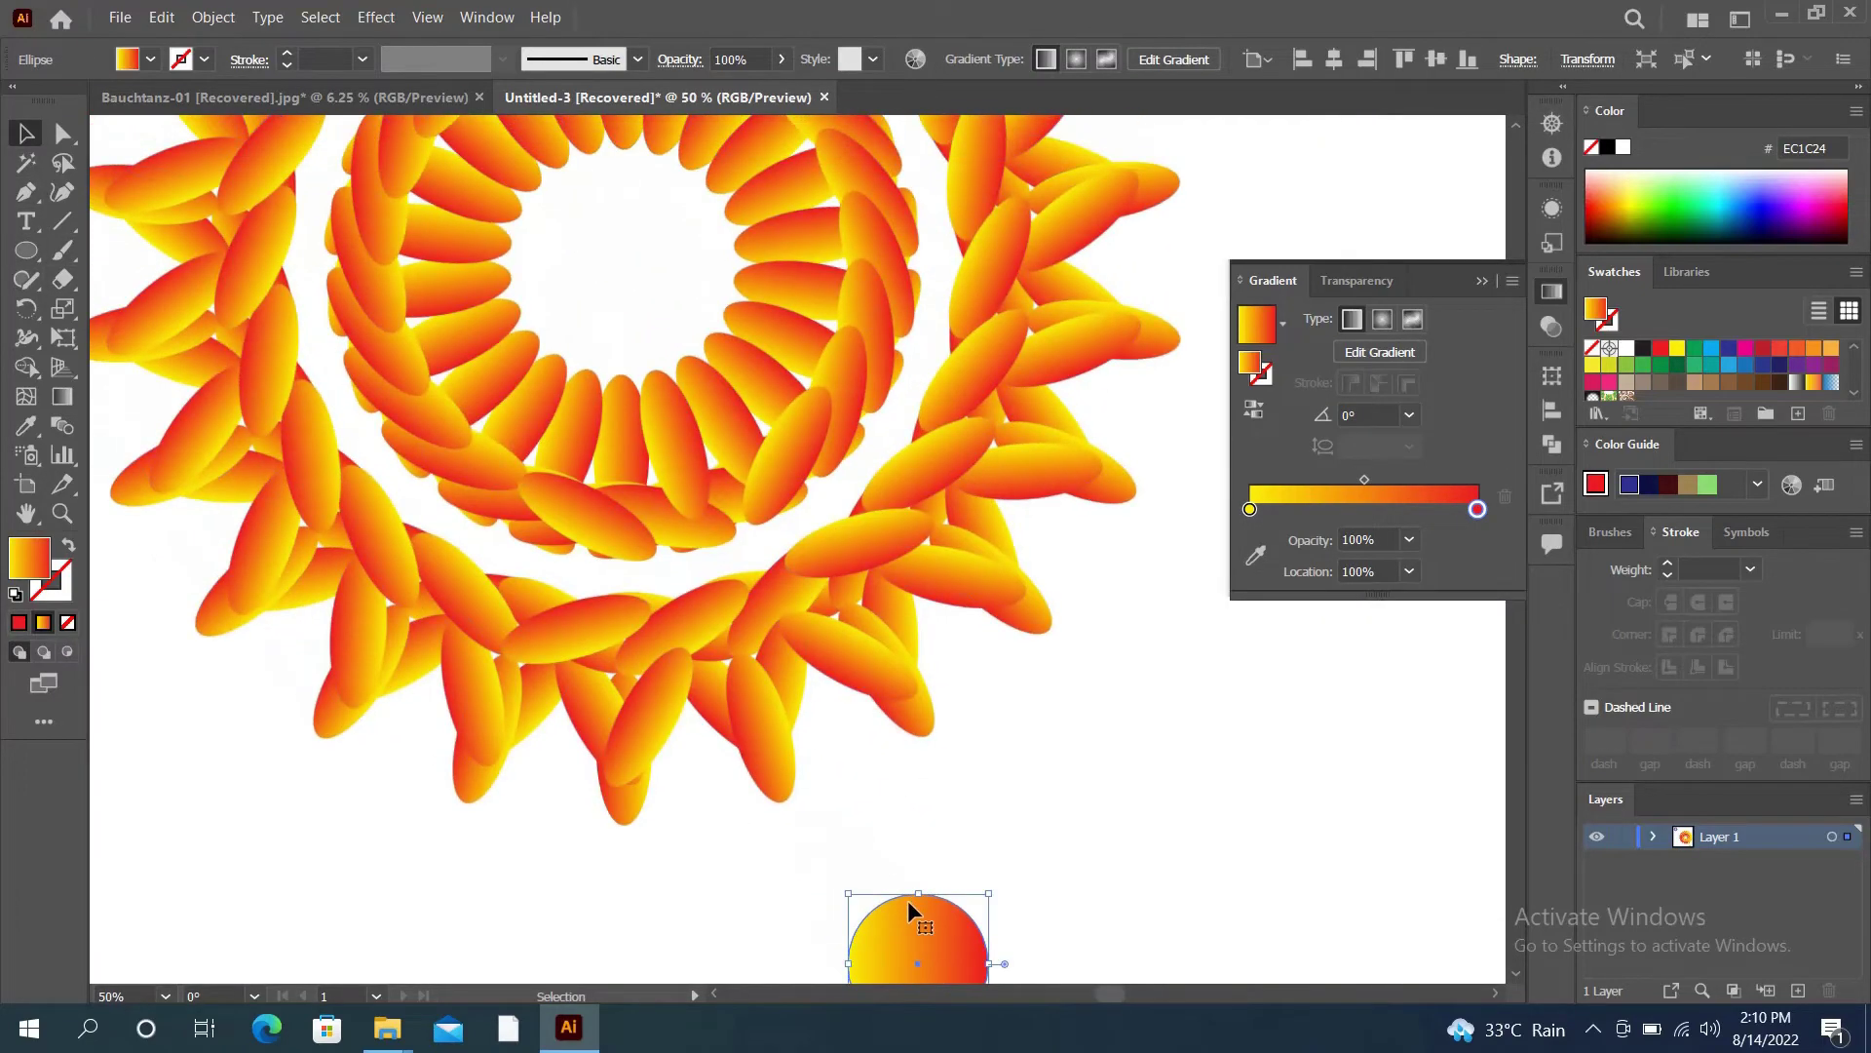
{"action": "mouse_move", "coordinate": [907, 911]}
{"action": "left_mouse_down"}
{"action": "mouse_move", "coordinate": [635, 236]}
{"action": "mouse_move", "coordinate": [951, 790]}
{"action": "left_mouse_up"}
{"action": "scroll", "coordinate": [794, 631], "scroll_direction": "down", "scroll_amount": 3}
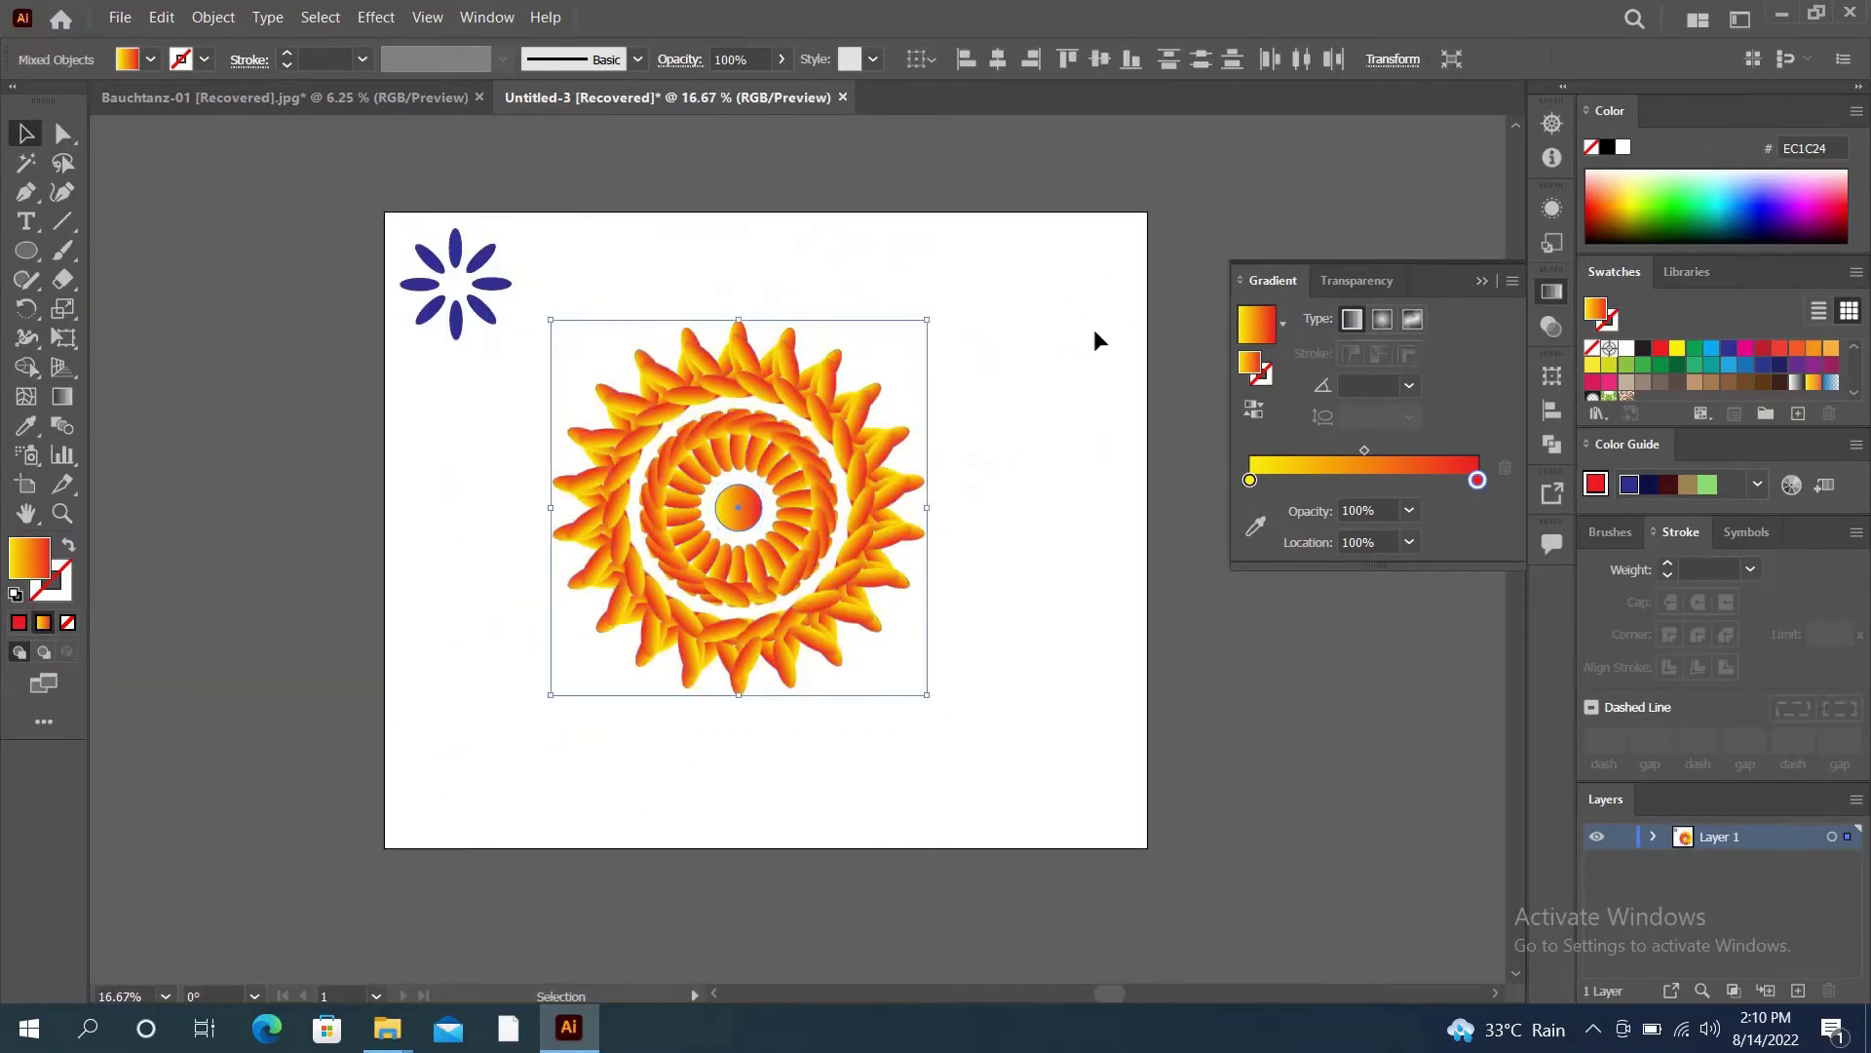
{"action": "left_click", "coordinate": [997, 61]}
{"action": "left_click", "coordinate": [1089, 491]}
- Group all mandala pieces and move the group toward the artboard centre
{"action": "left_click_drag", "start_coordinate": [517, 429], "coordinate": [919, 648]}
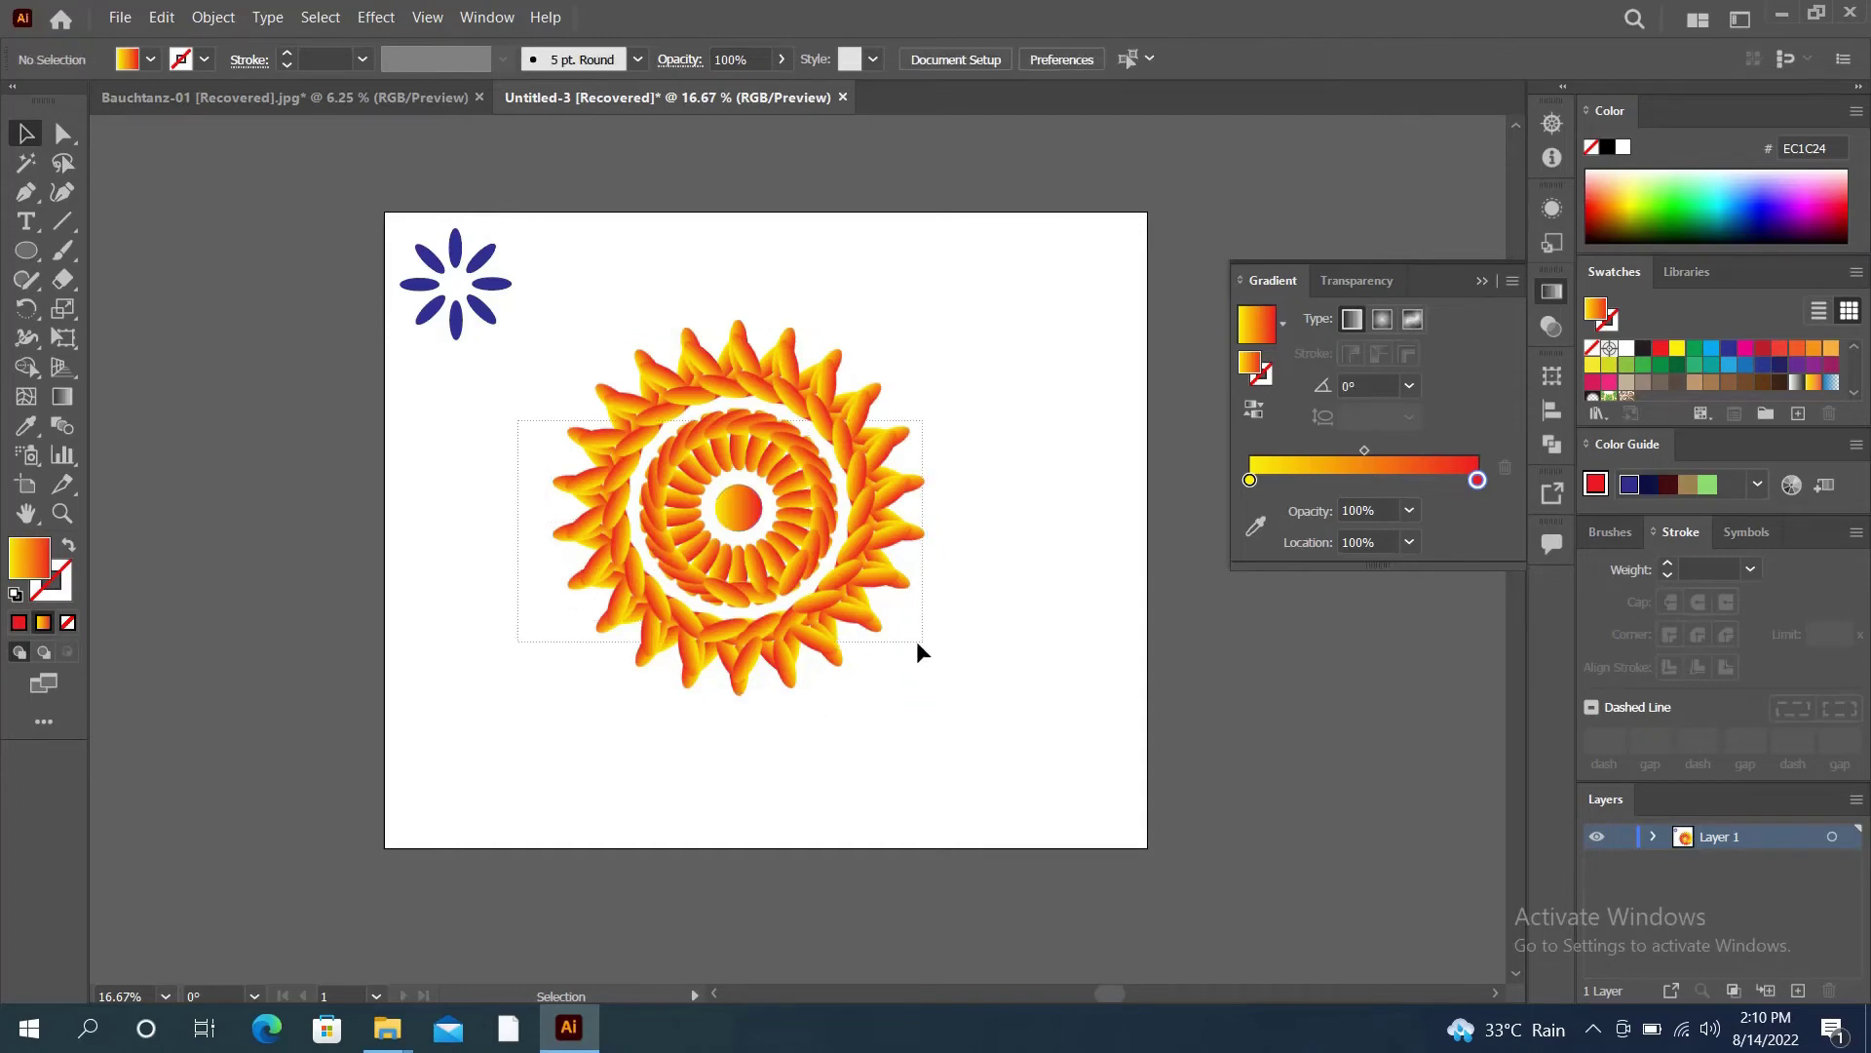
{"action": "right_click", "coordinate": [739, 610]}
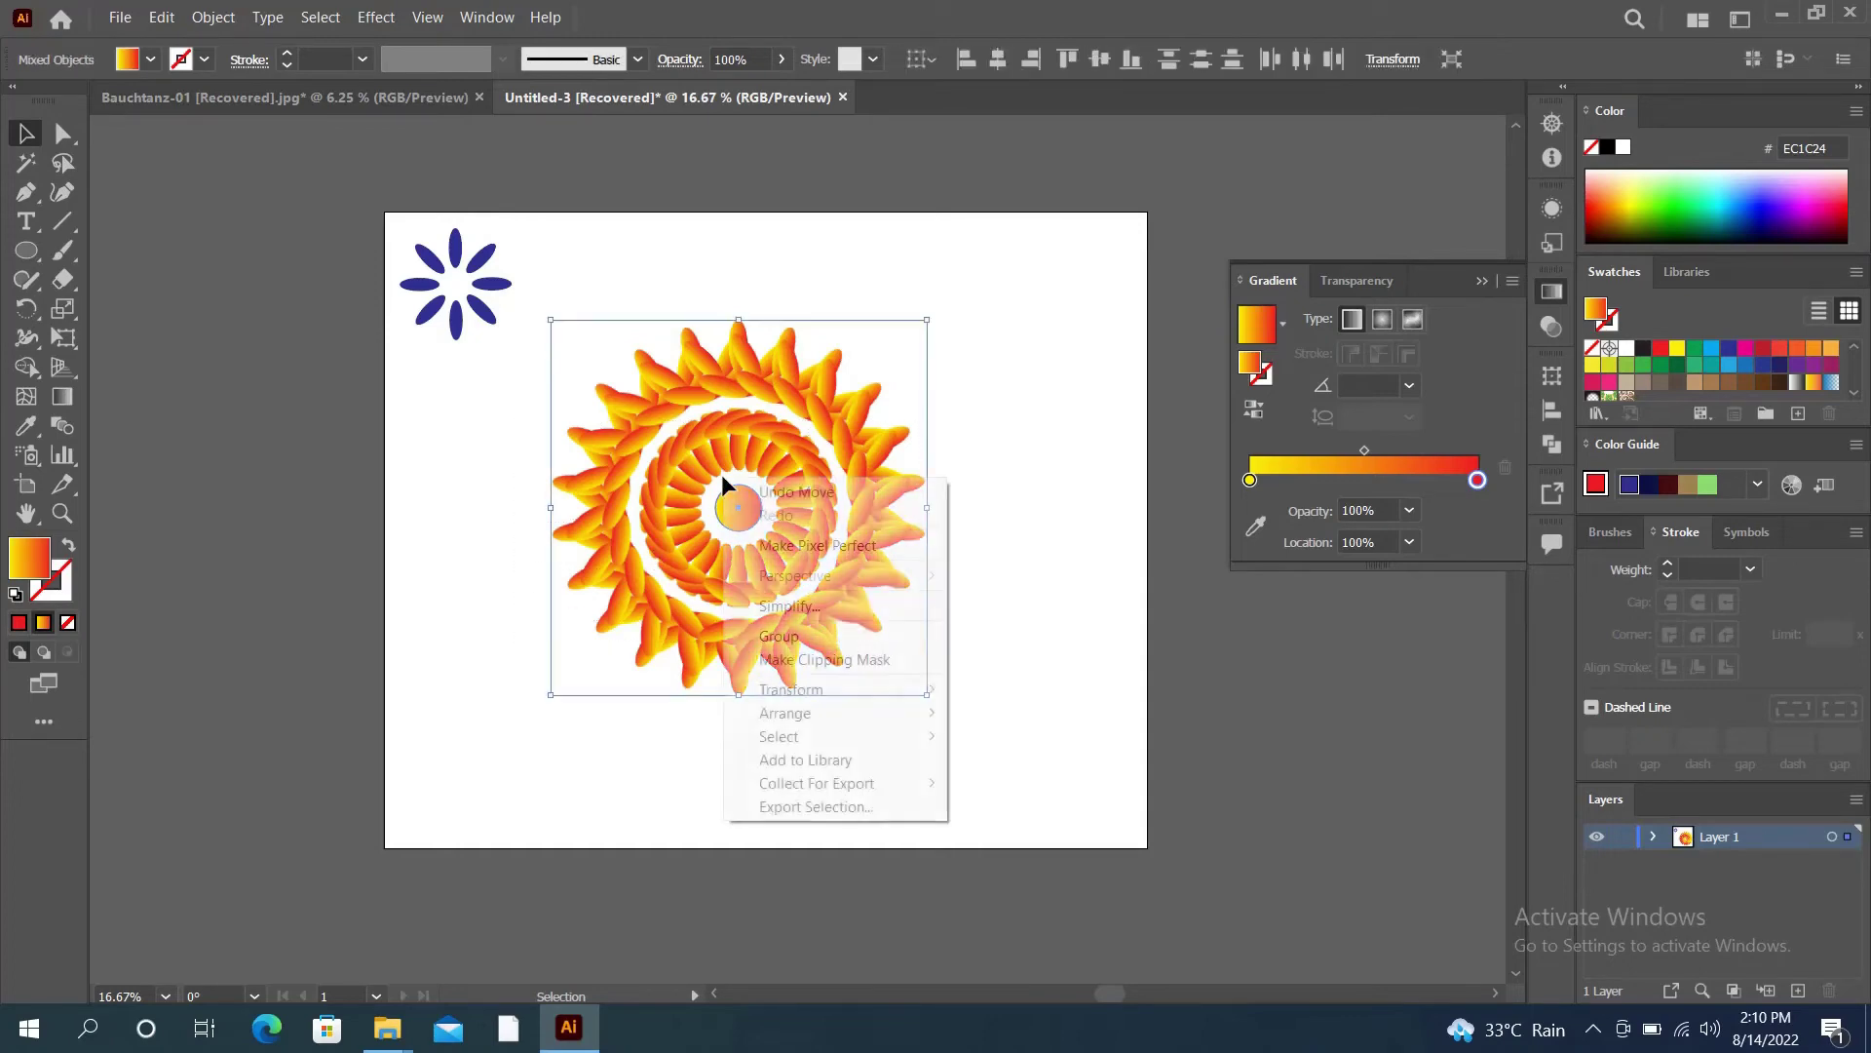
{"action": "left_click", "coordinate": [780, 635]}
{"action": "left_click_drag", "start_coordinate": [740, 507], "coordinate": [783, 524]}
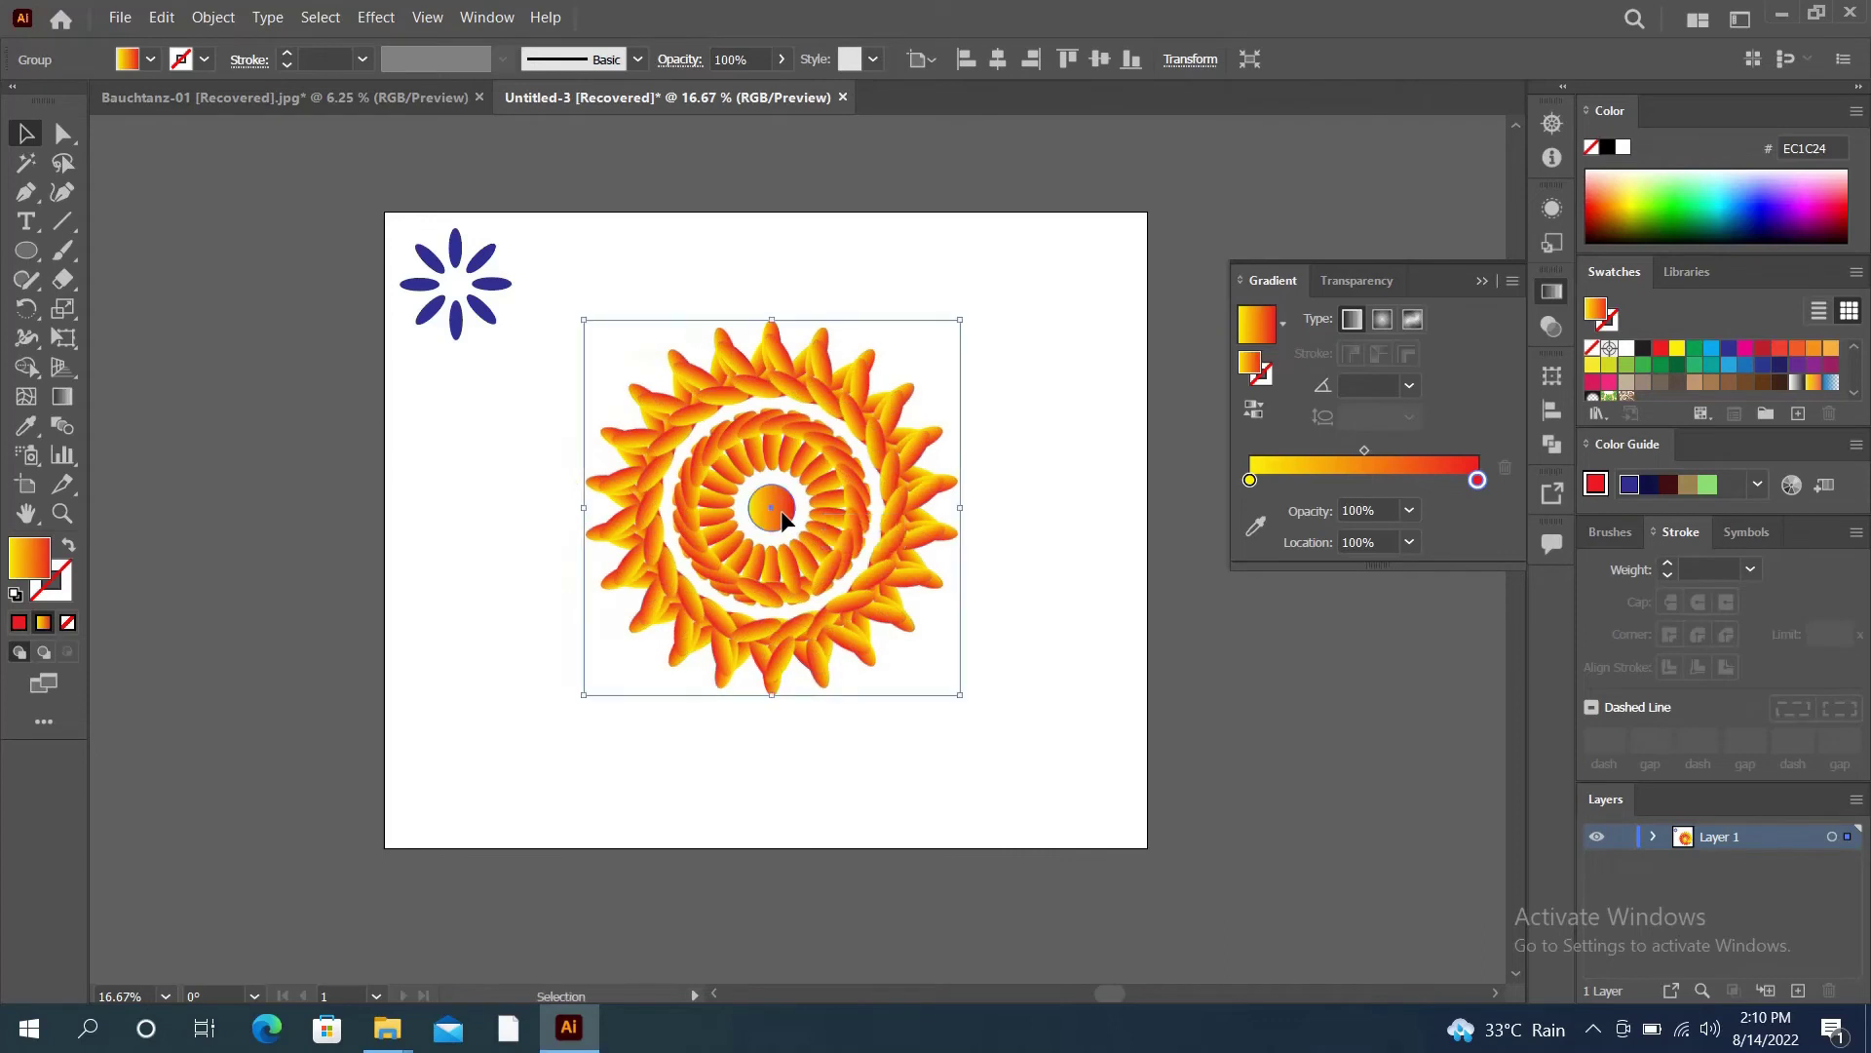
- Delete the sample blue flower from the top-left corner
{"action": "left_click", "coordinate": [988, 441]}
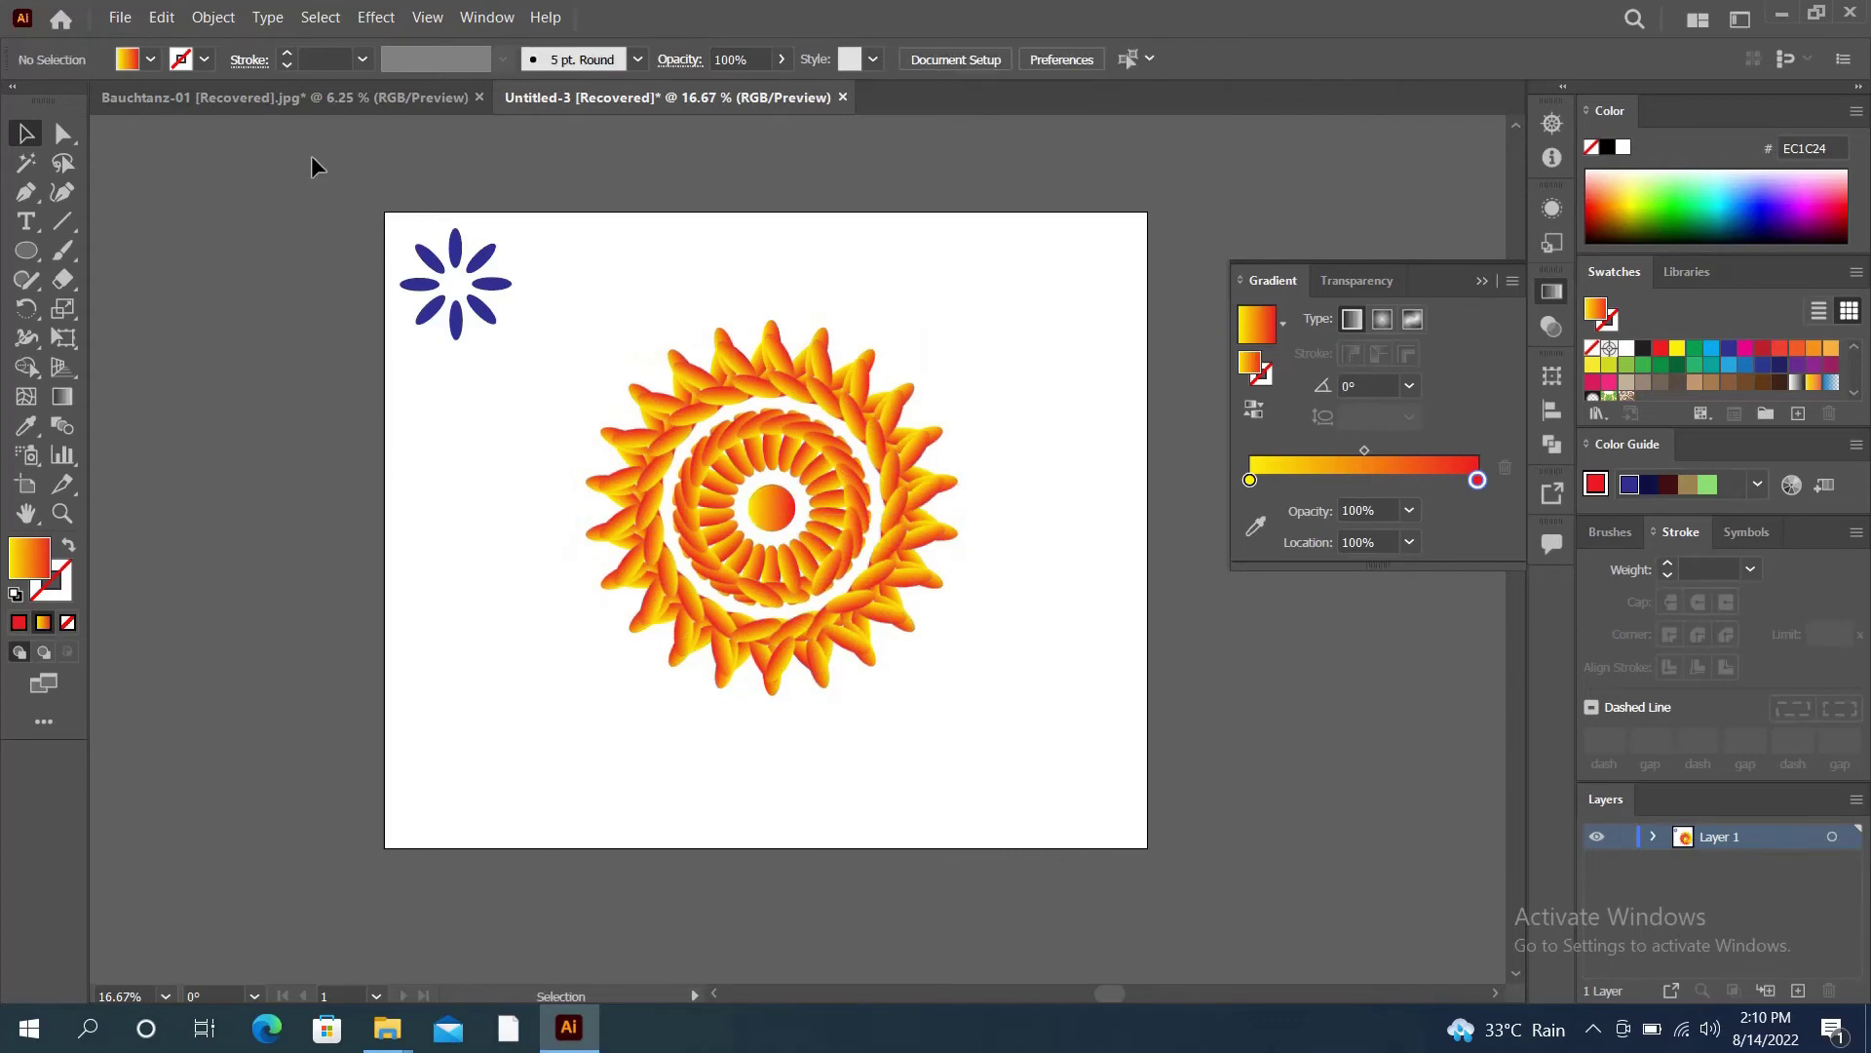
{"action": "left_click_drag", "start_coordinate": [360, 201], "coordinate": [517, 343]}
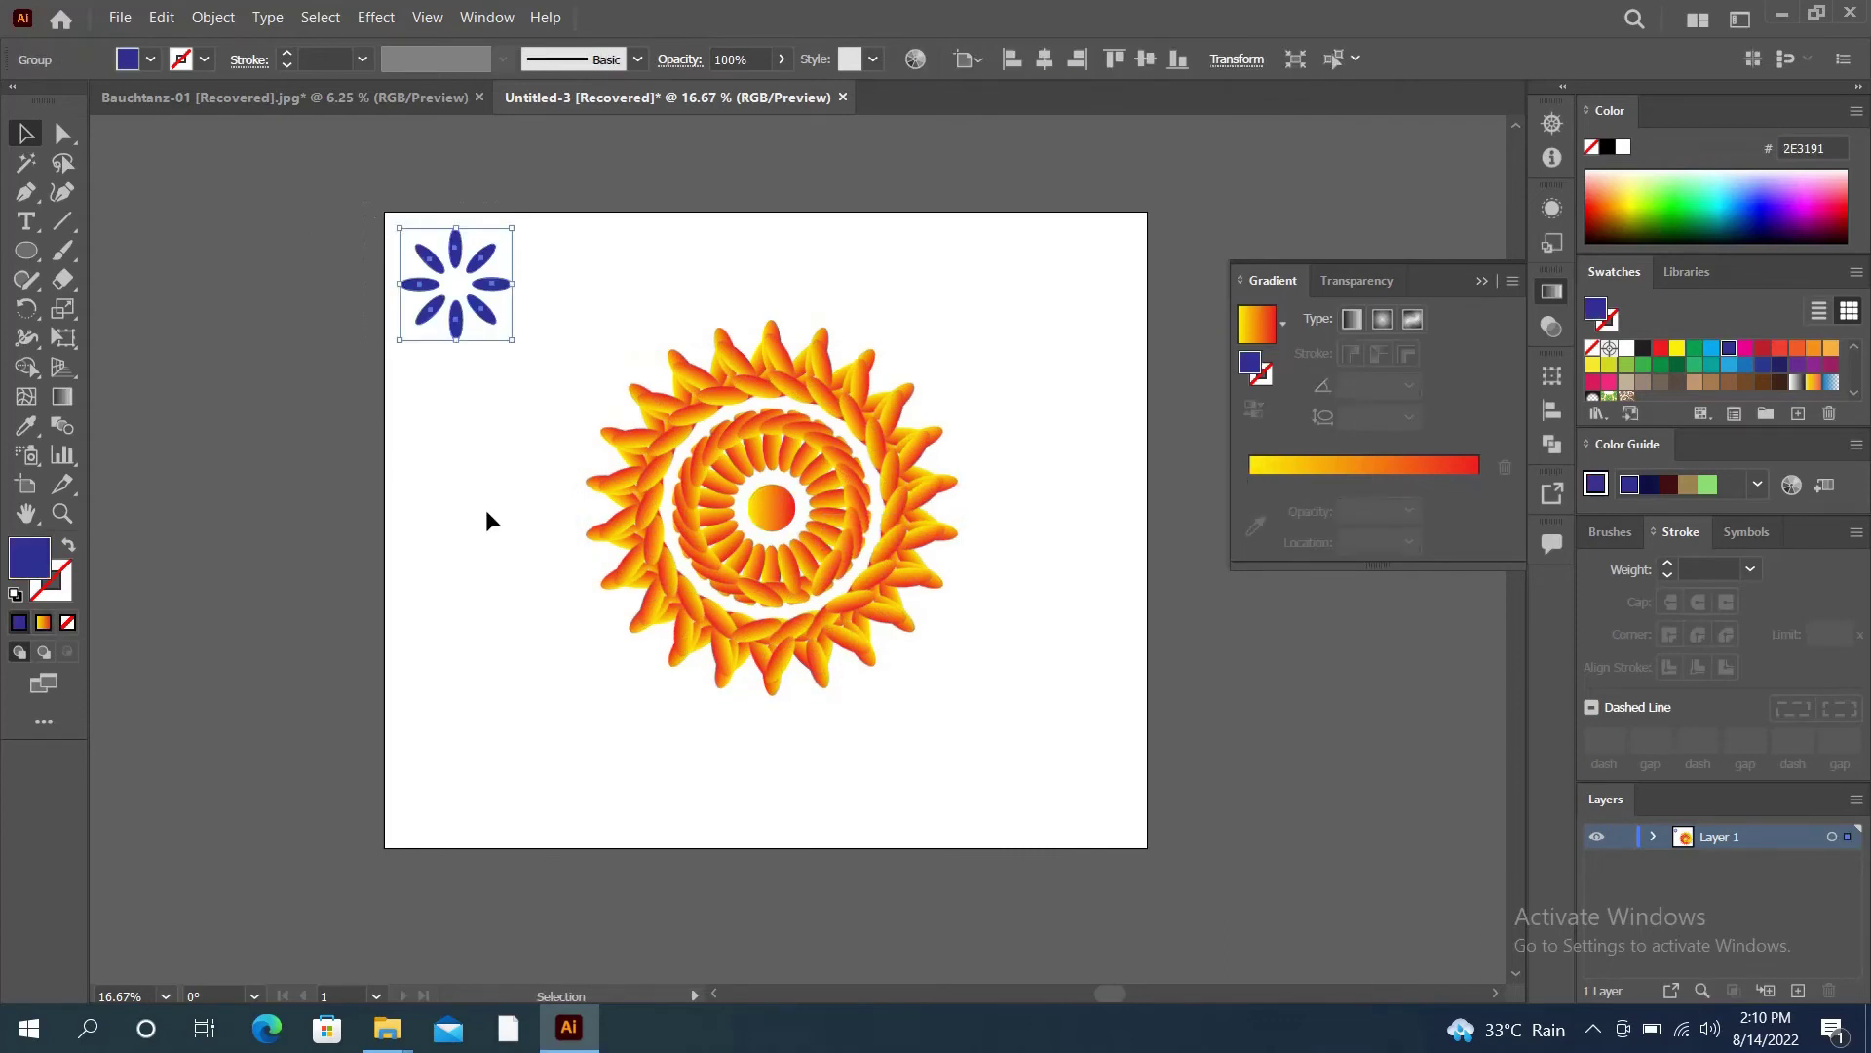
{"action": "key", "text": "Delete"}
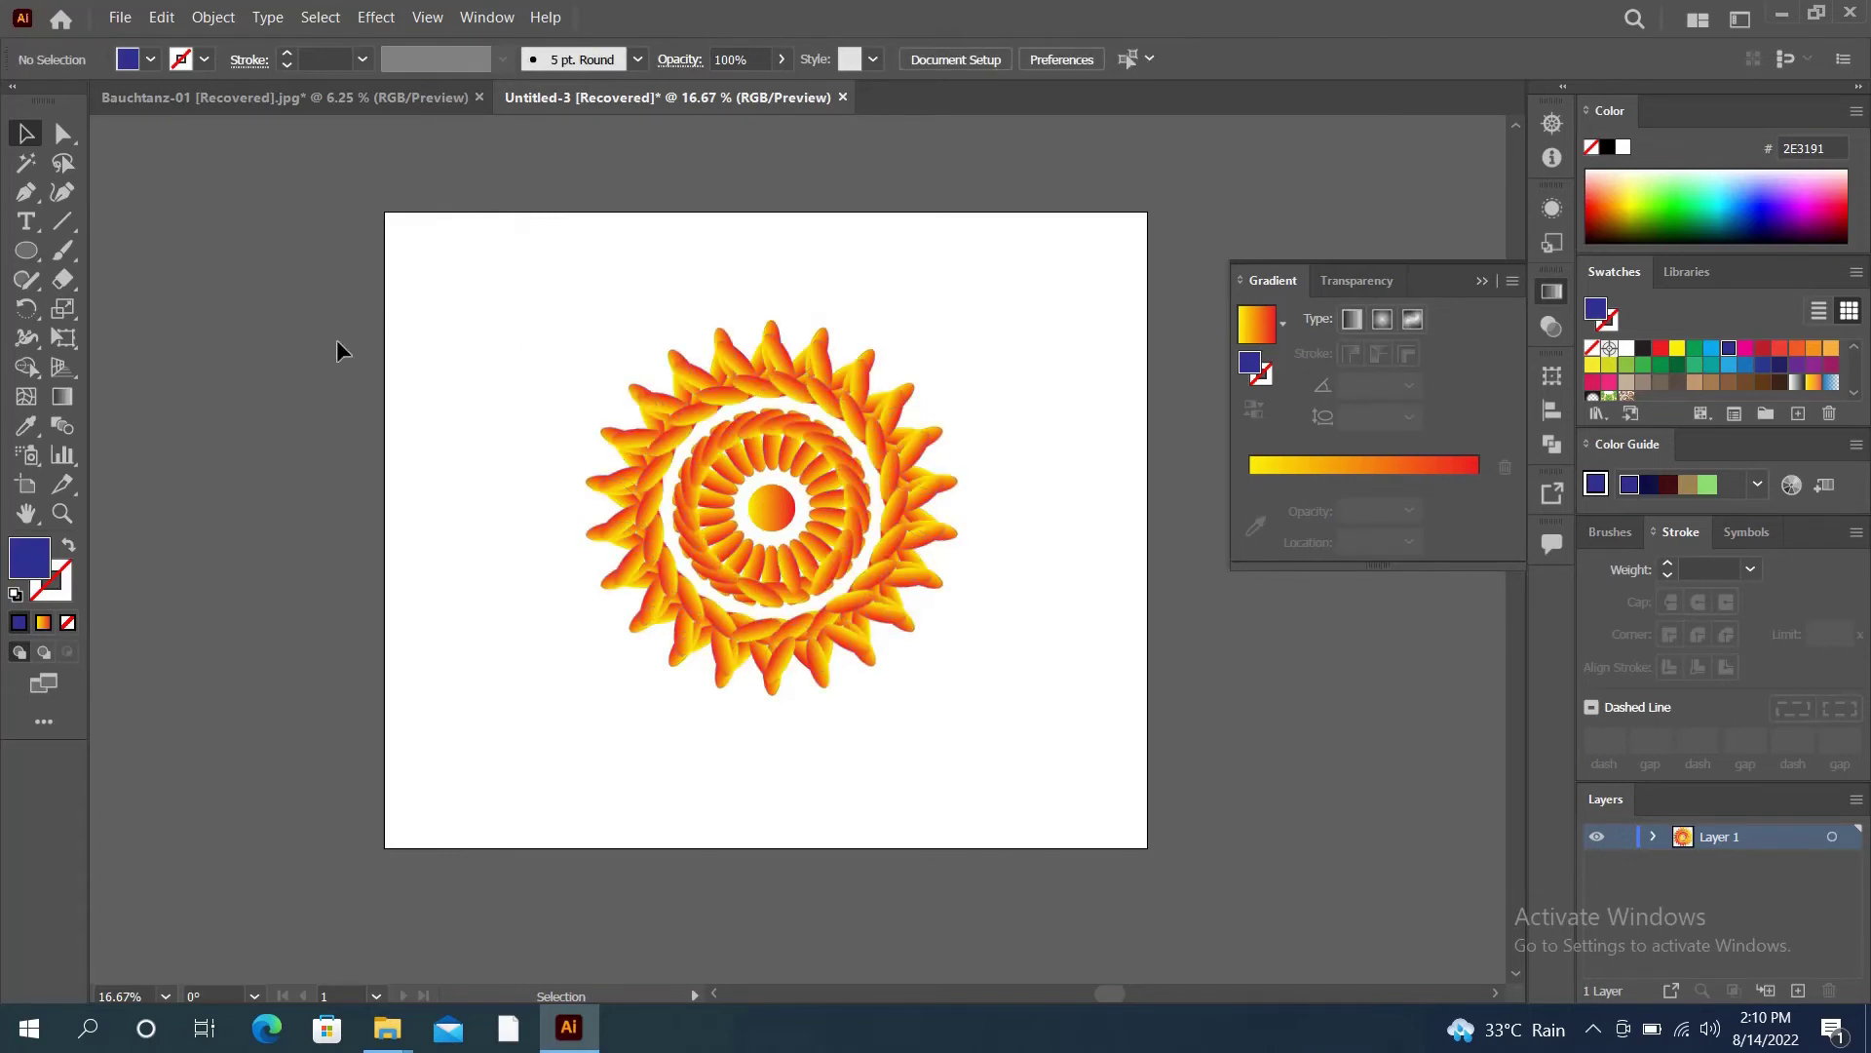
- Draw a rectangle covering the whole artboard and send it behind the mandala
{"action": "left_click_drag", "start_coordinate": [40, 261], "coordinate": [108, 249]}
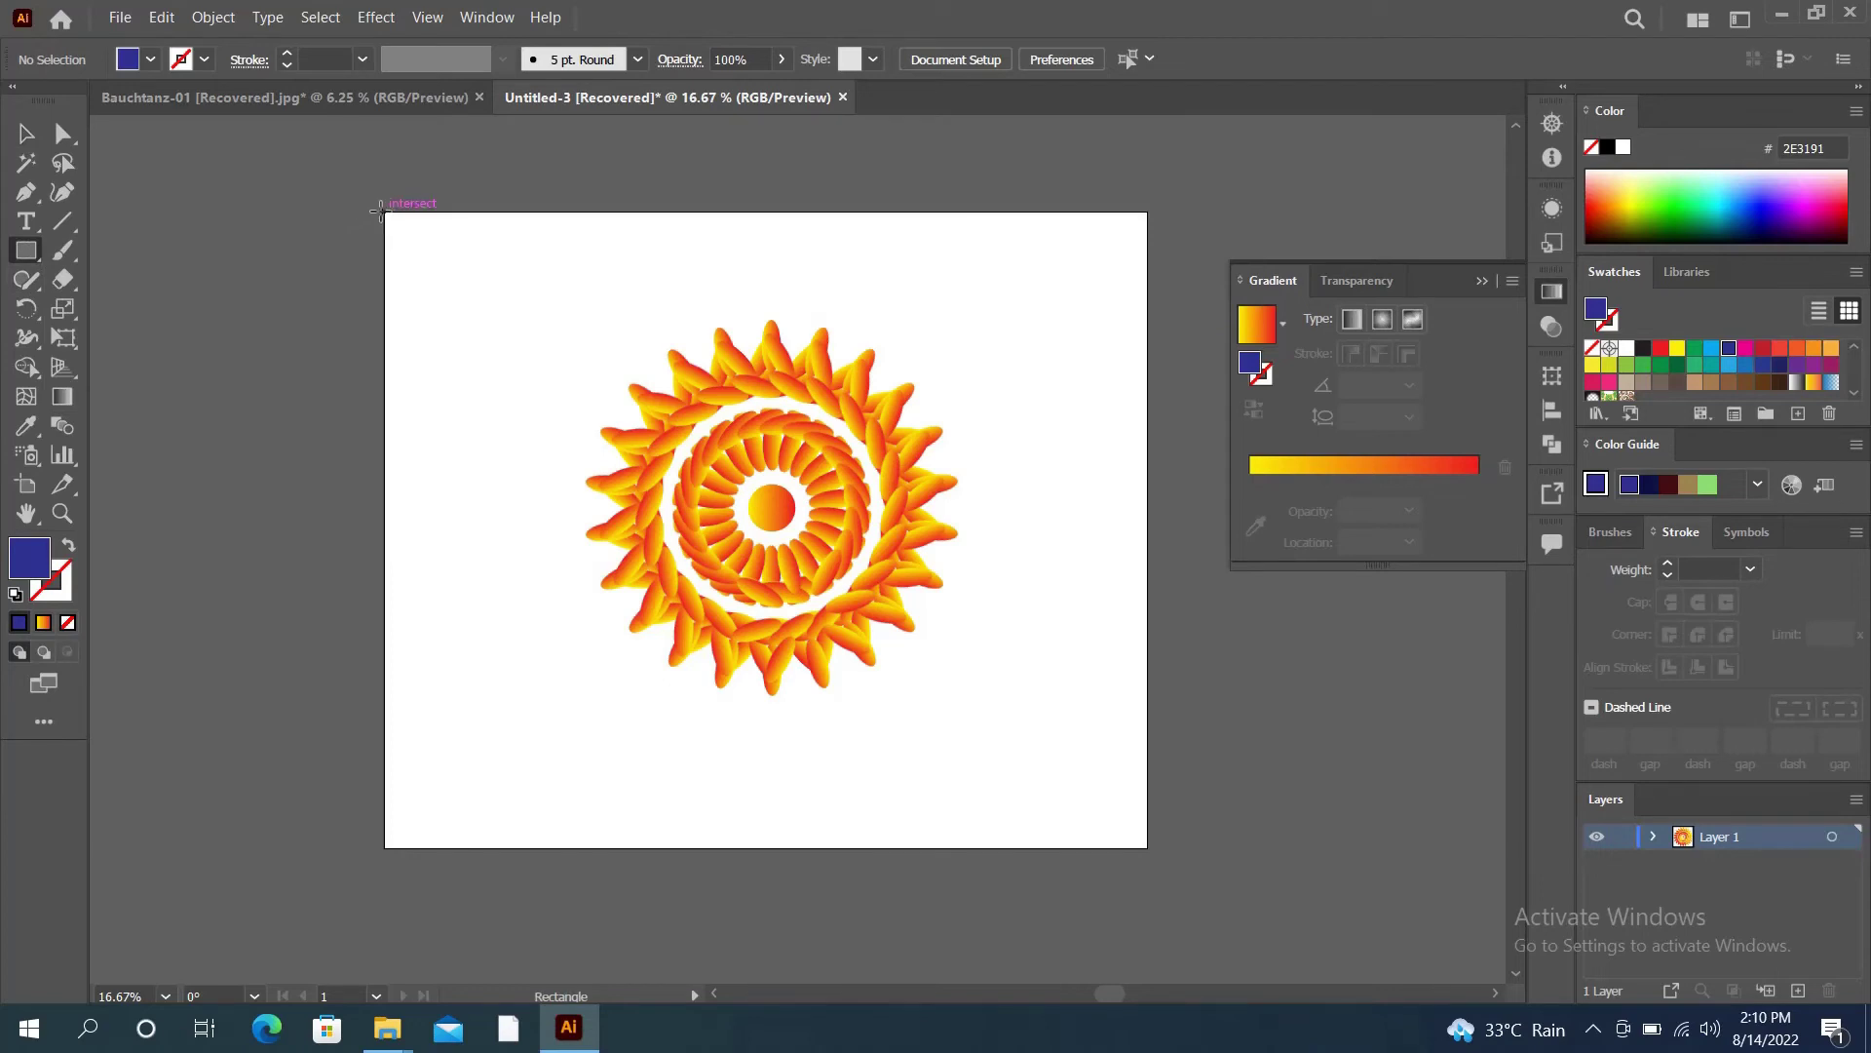
{"action": "left_click_drag", "start_coordinate": [379, 210], "coordinate": [1147, 845]}
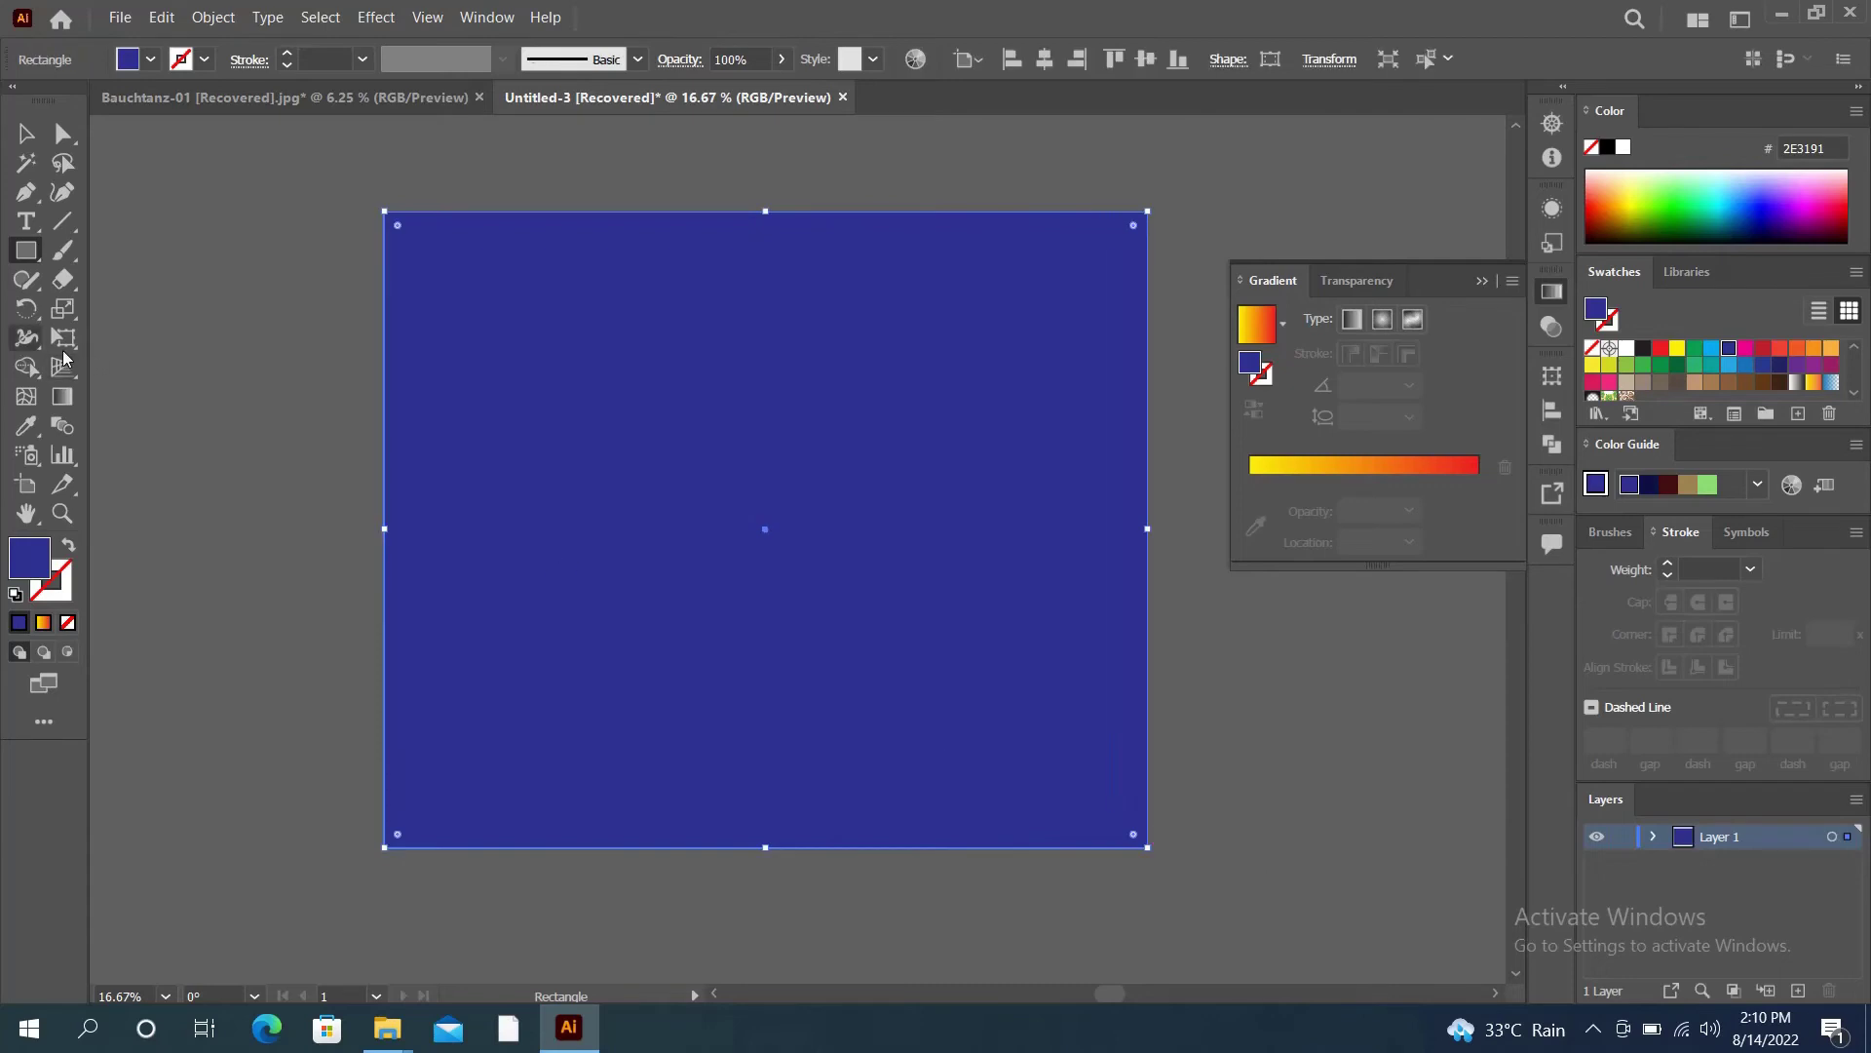
{"action": "left_click", "coordinate": [26, 133]}
{"action": "right_click", "coordinate": [603, 401]}
{"action": "mouse_move", "coordinate": [665, 779]}
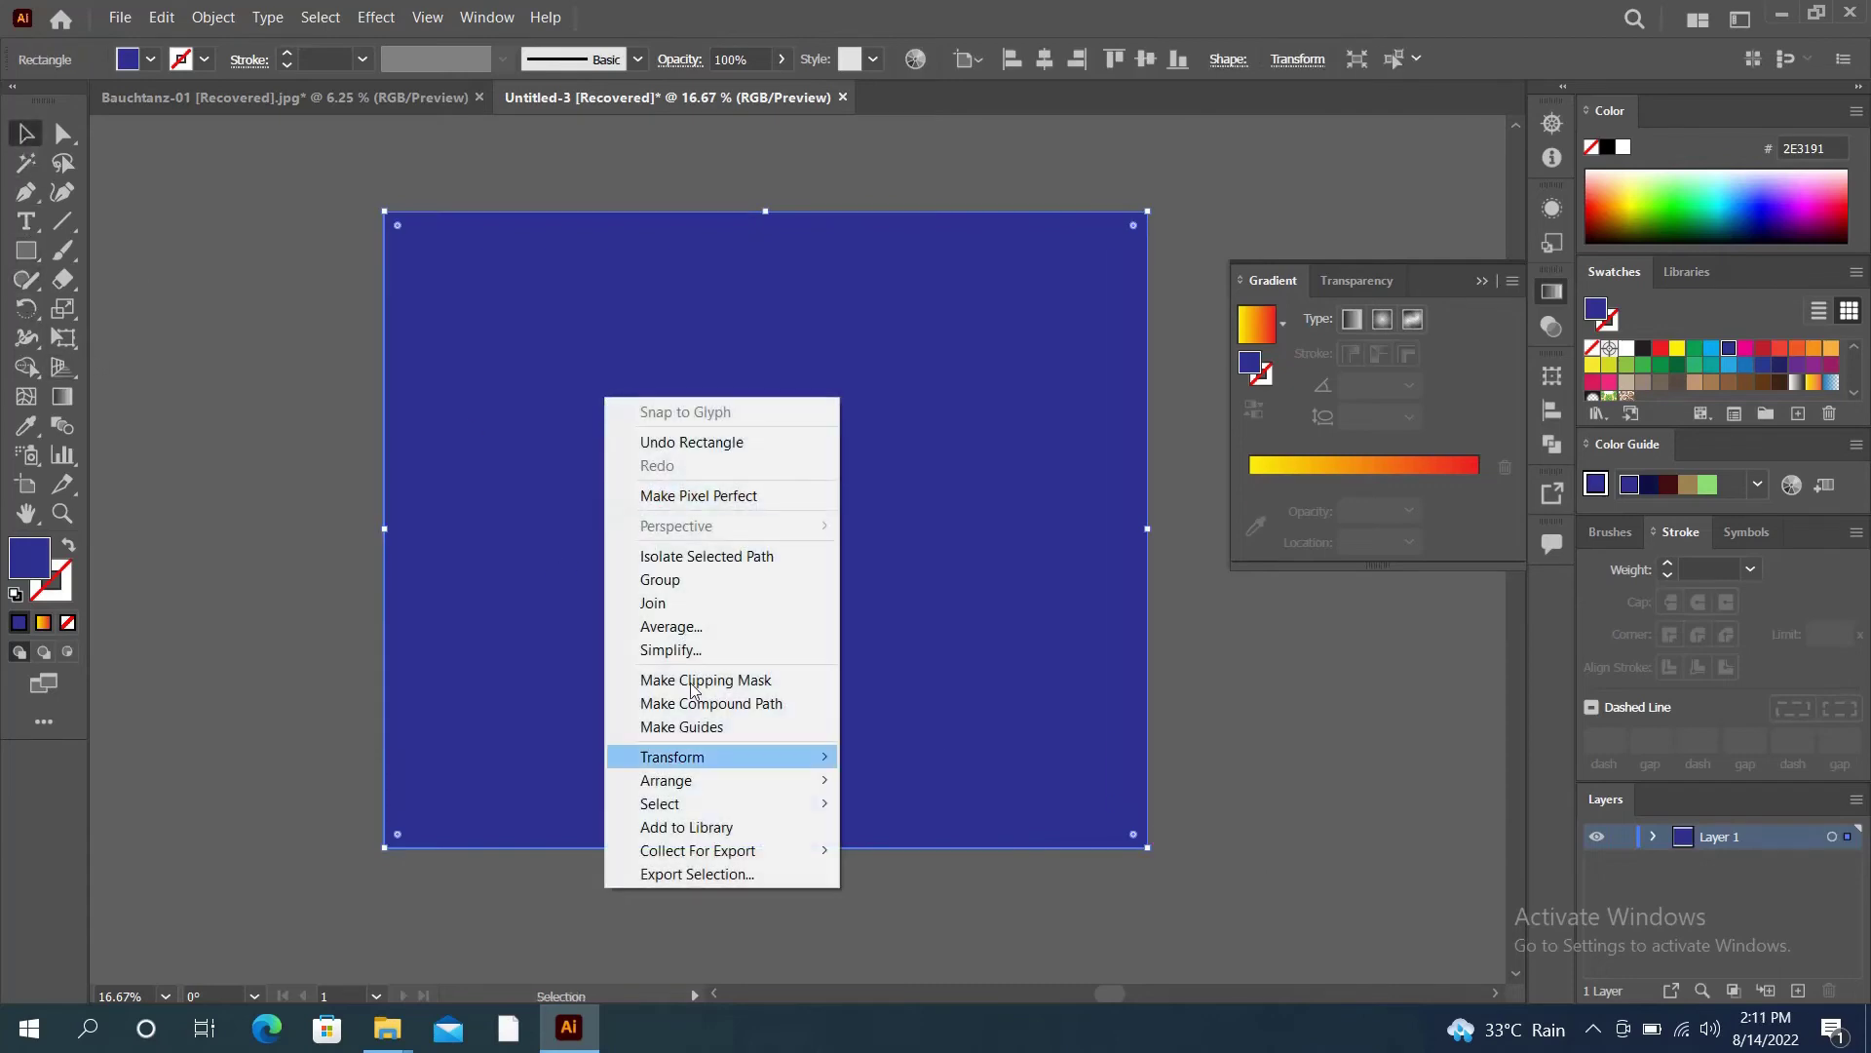
{"action": "left_click", "coordinate": [915, 852]}
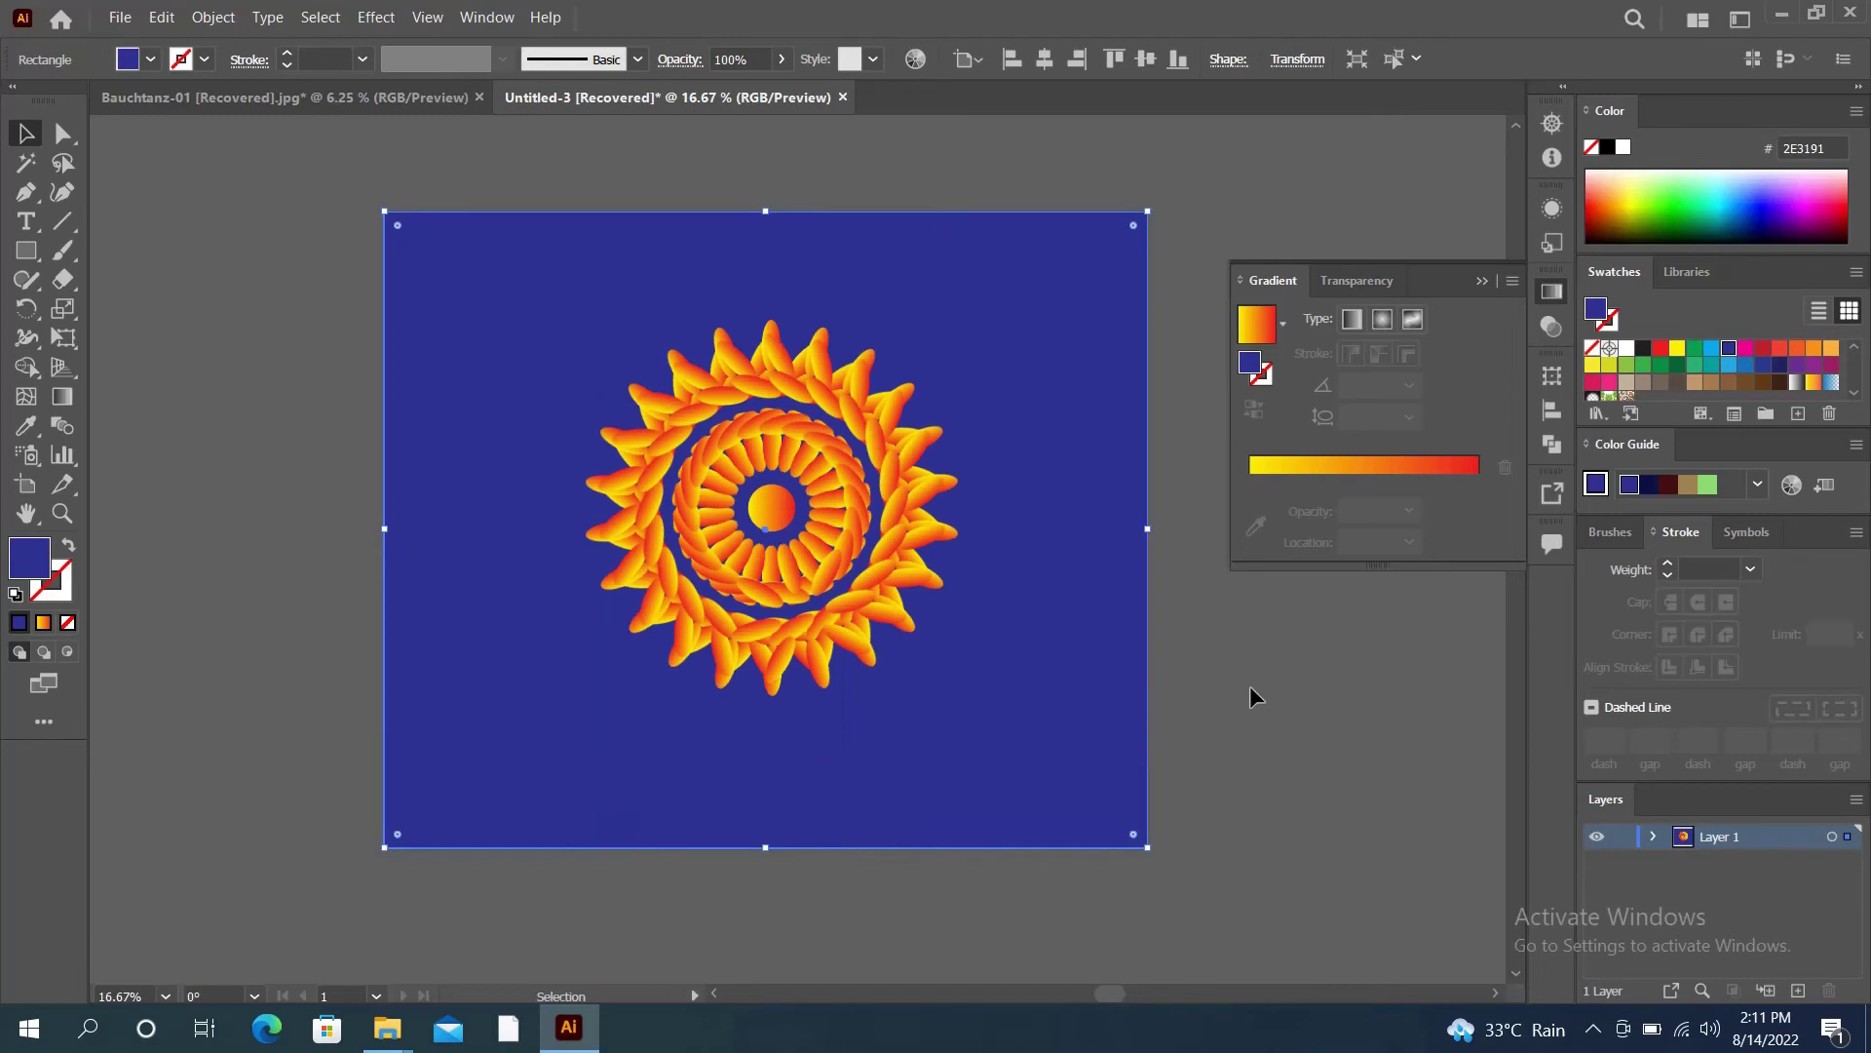
- Apply the gradient to the background rectangle and change its right stop from red to pink
{"action": "left_click", "coordinate": [1430, 471]}
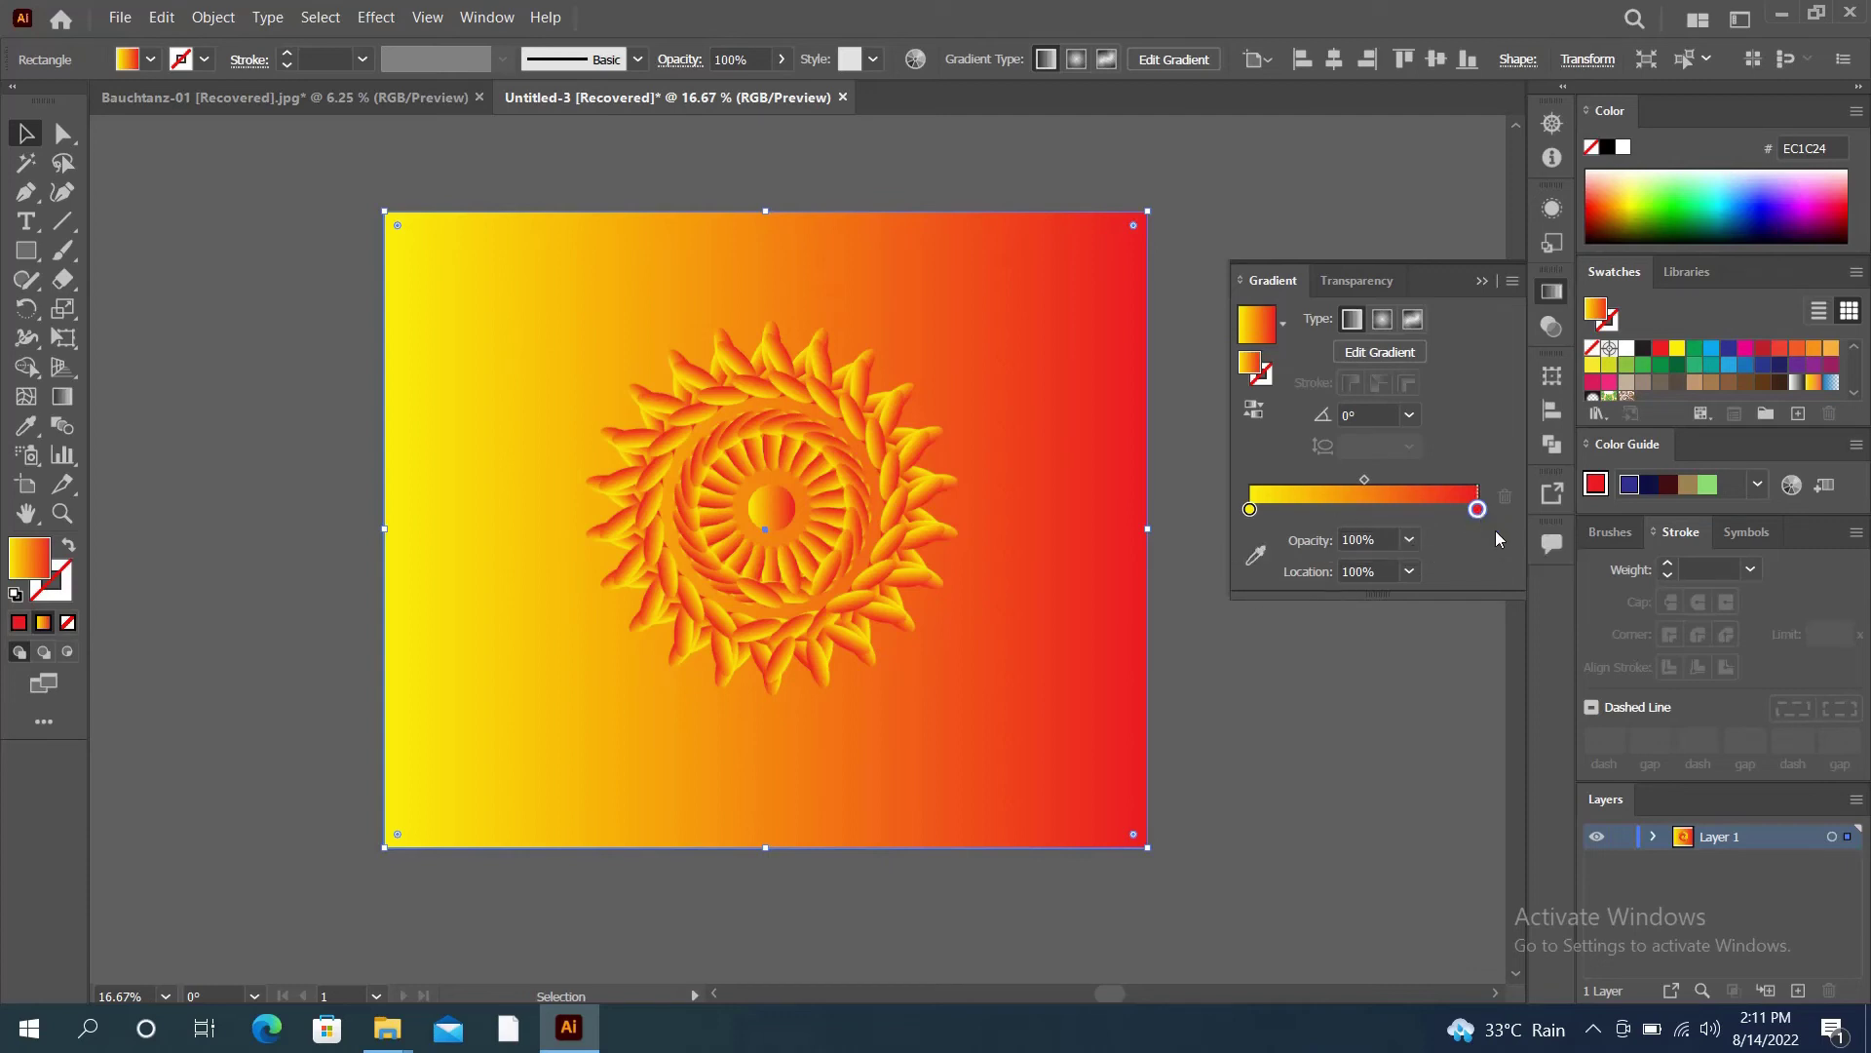
{"action": "double_click", "coordinate": [1478, 509]}
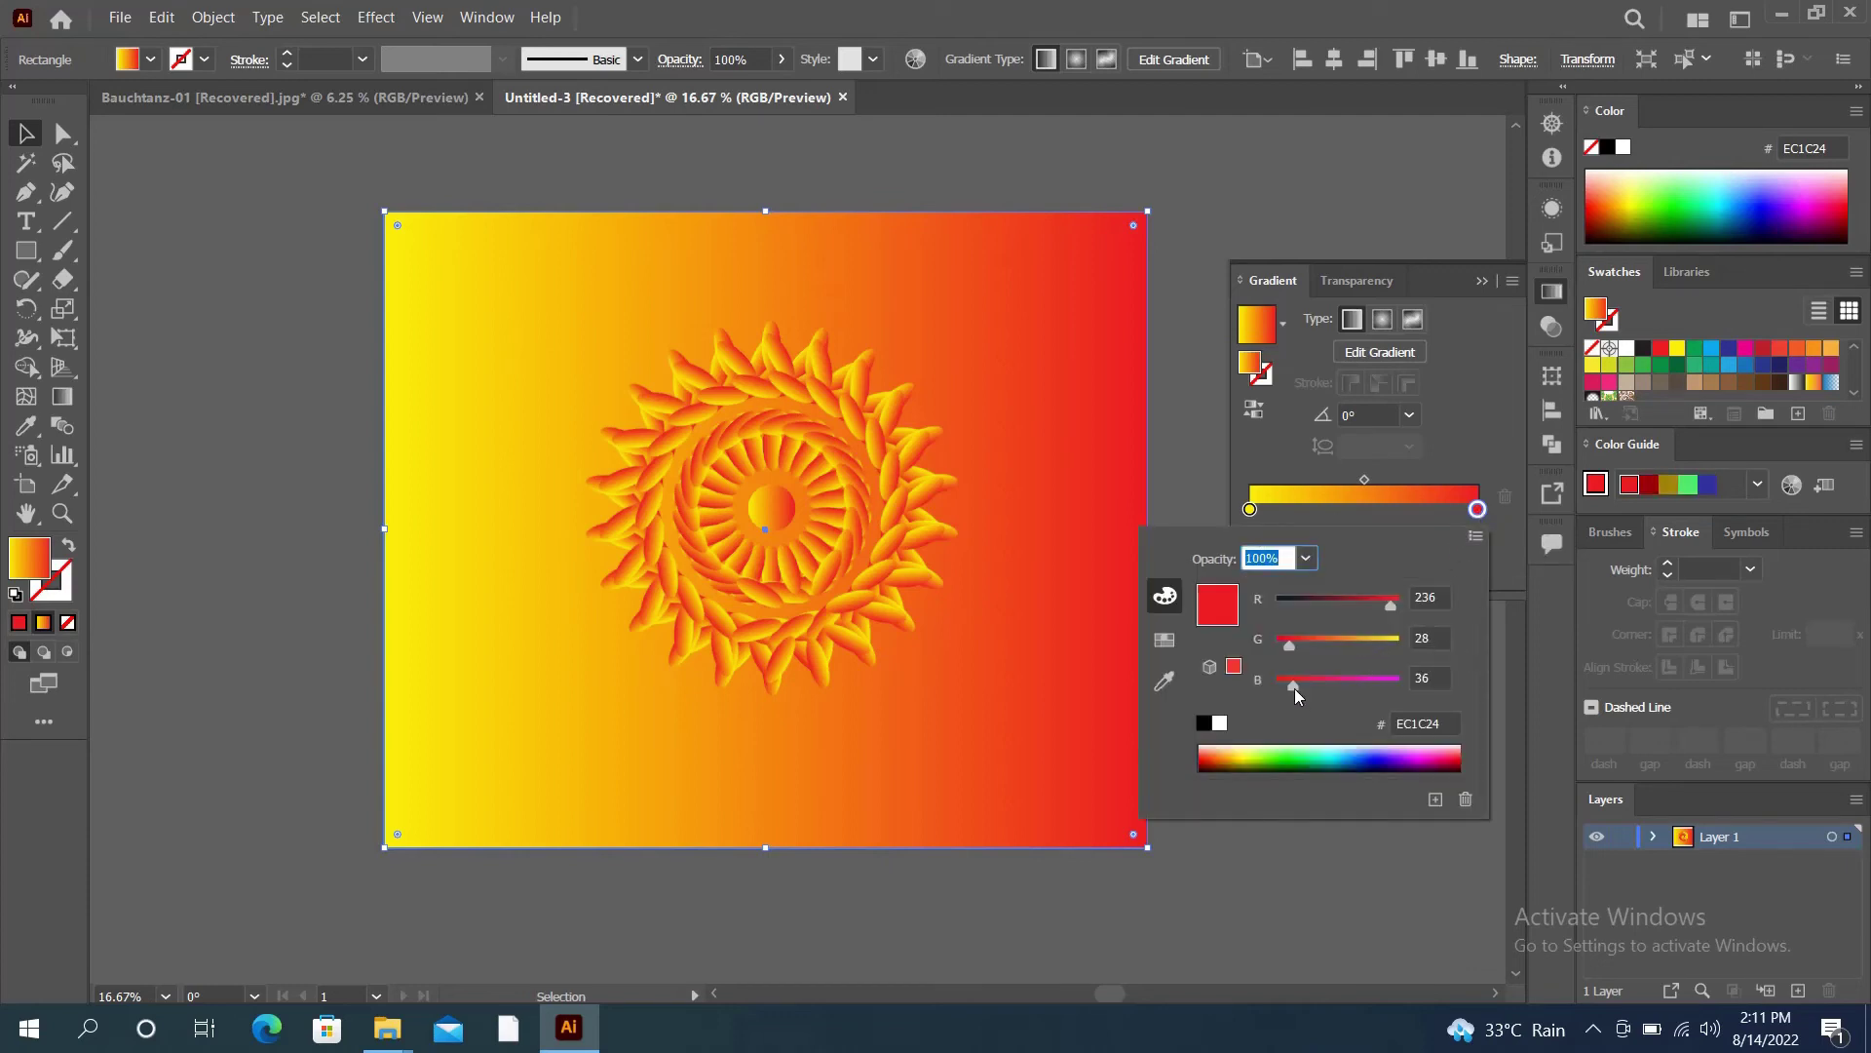
{"action": "left_click_drag", "start_coordinate": [1295, 688], "coordinate": [1335, 688]}
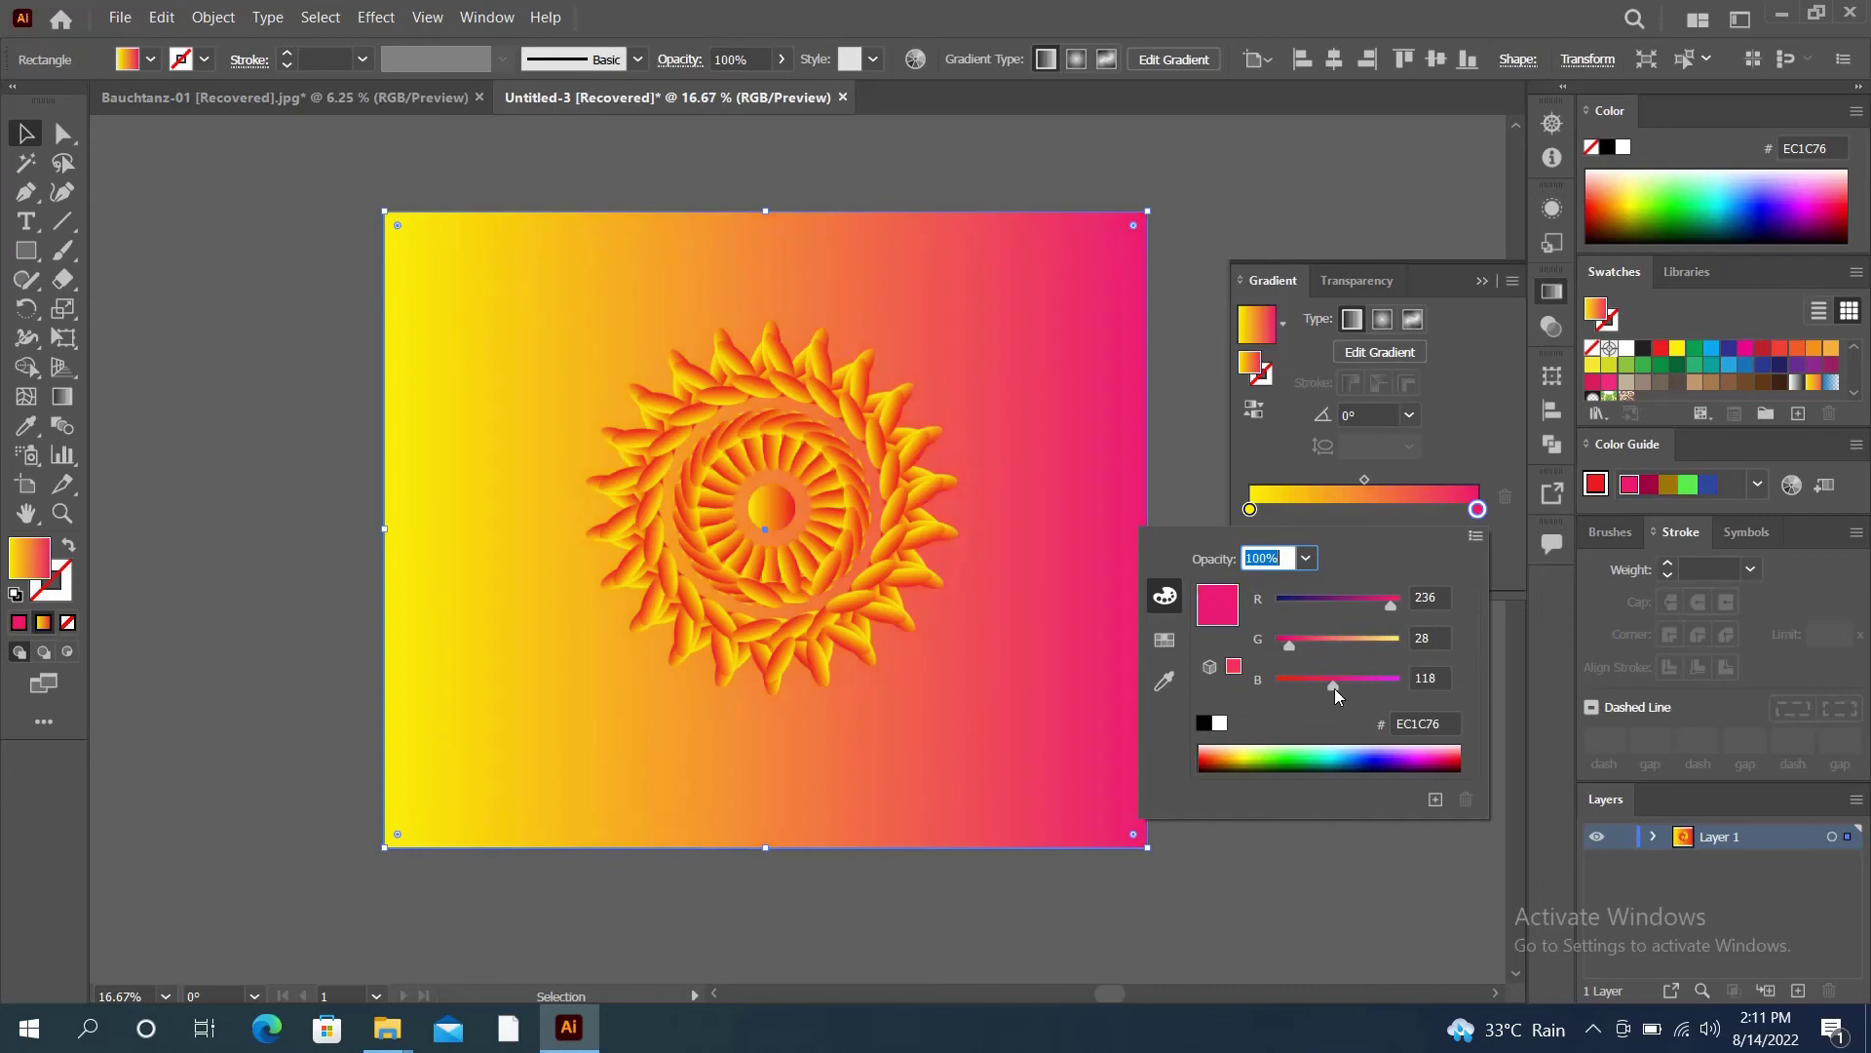
{"action": "key", "text": "Escape"}
- Change the left gradient stop from yellow to light pink
{"action": "double_click", "coordinate": [1250, 508]}
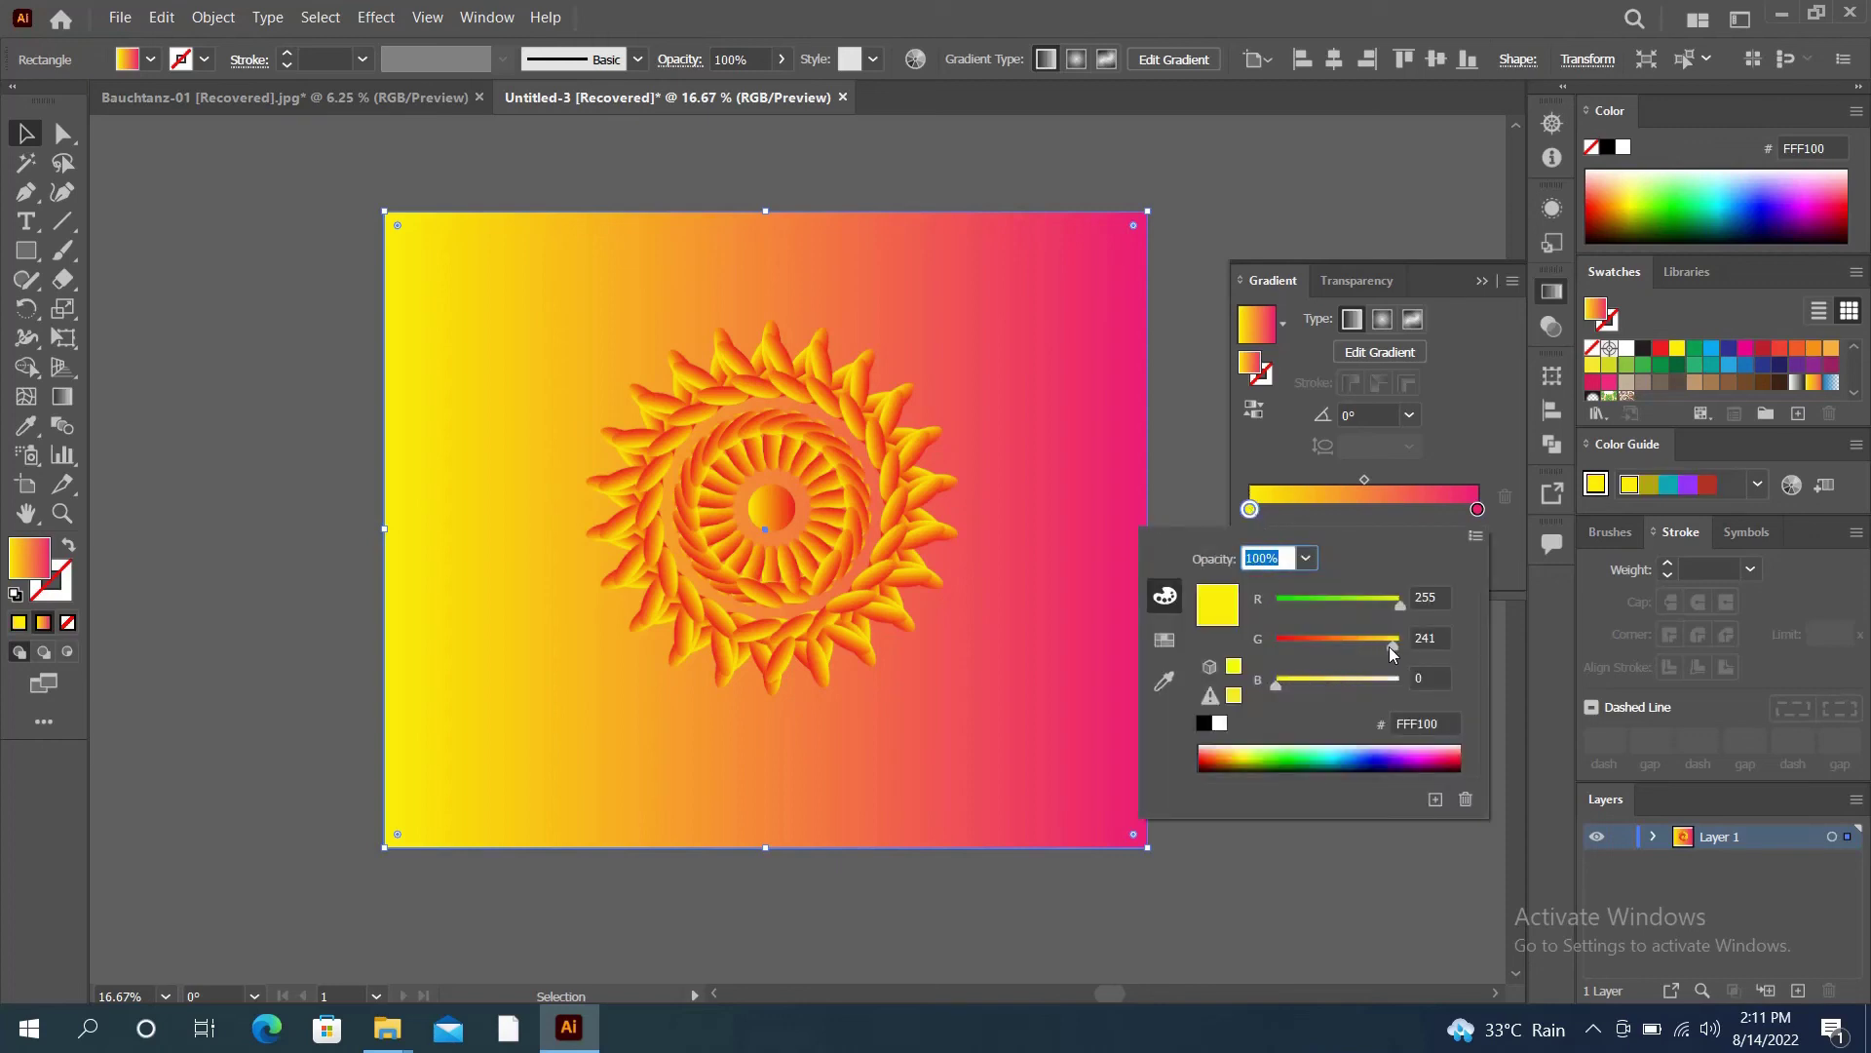
{"action": "left_click_drag", "start_coordinate": [1392, 647], "coordinate": [1322, 643]}
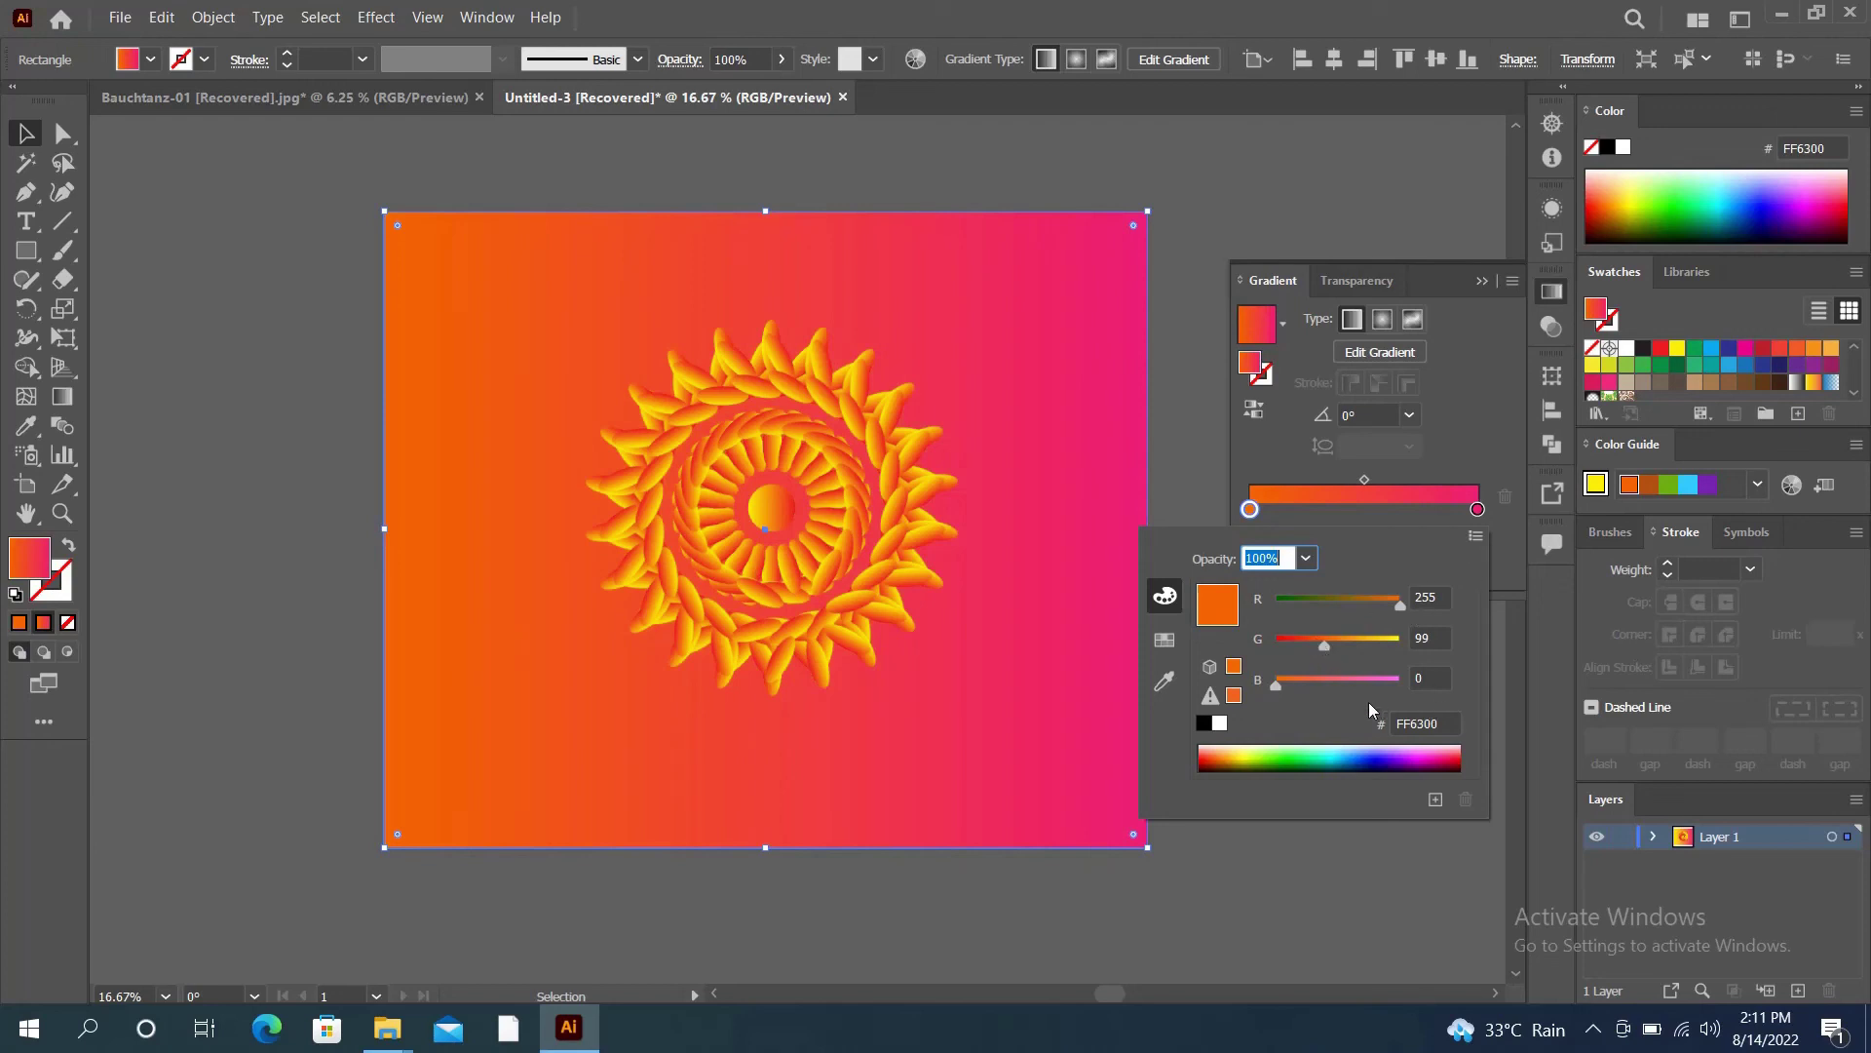
{"action": "left_click_drag", "start_coordinate": [1277, 688], "coordinate": [1361, 686]}
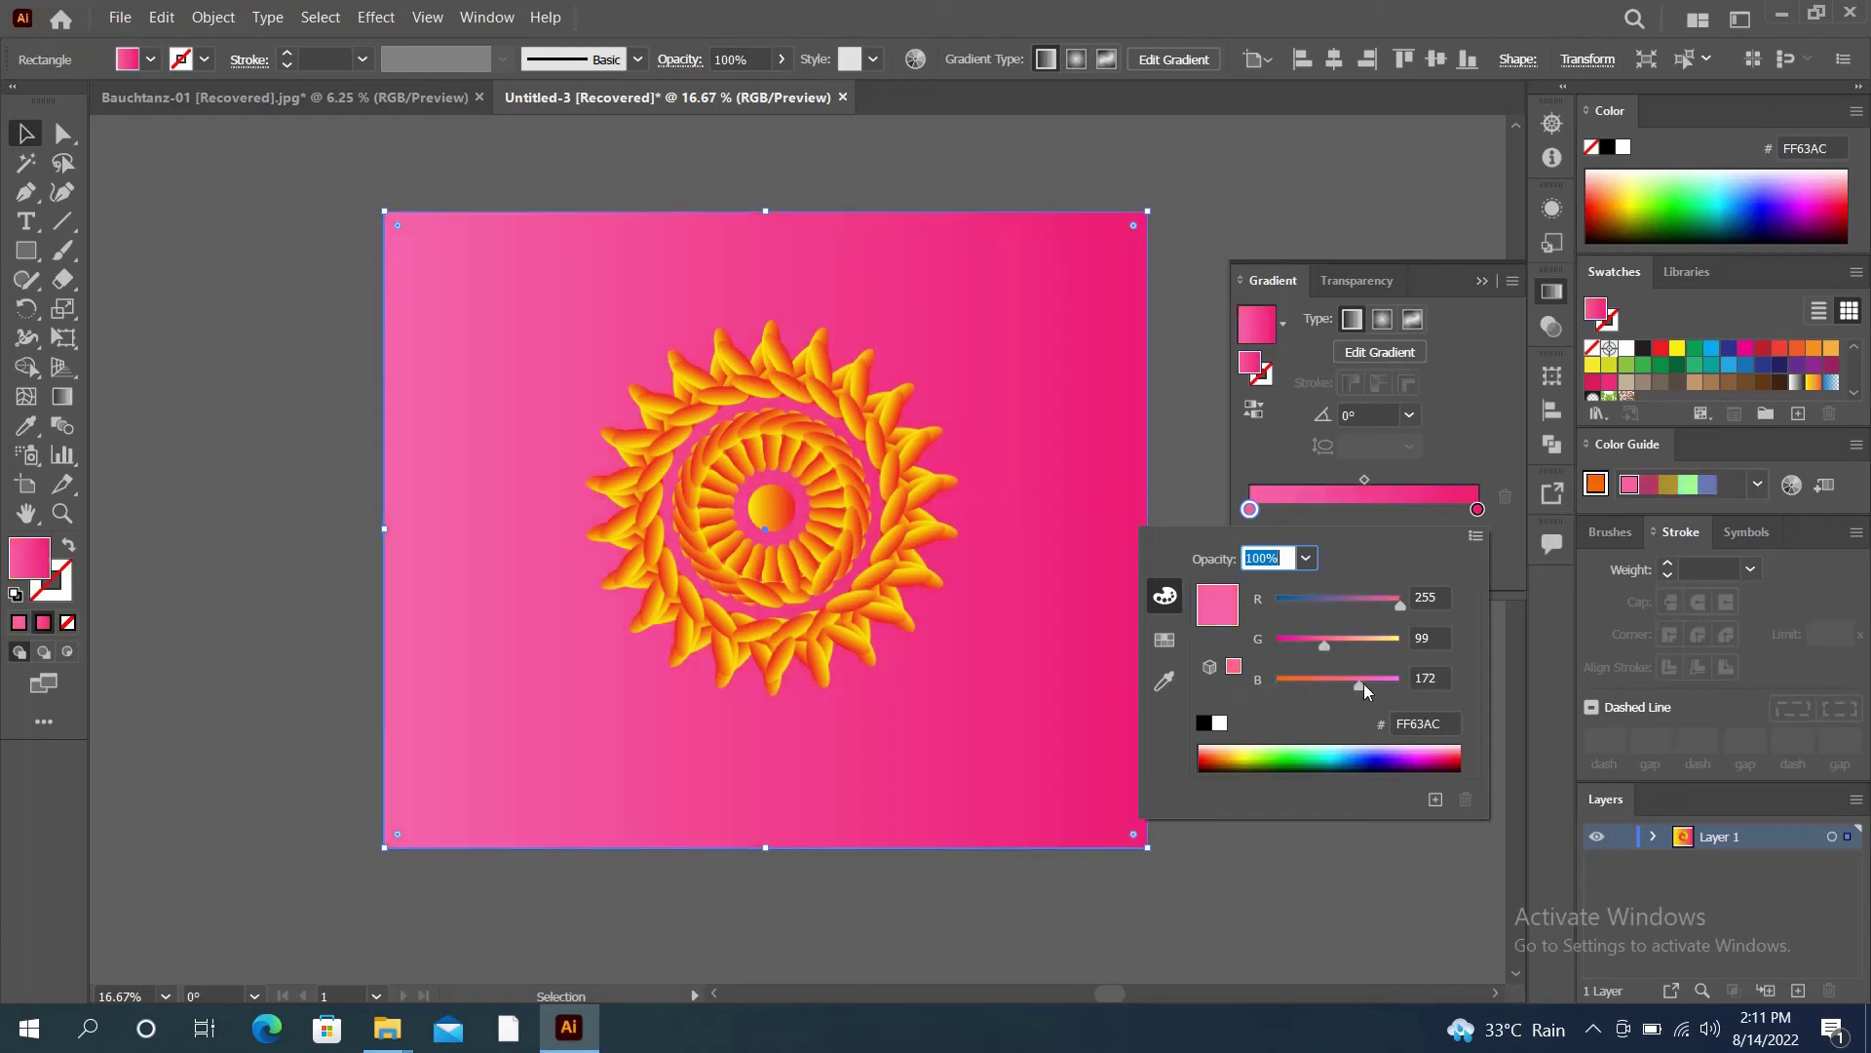
{"action": "left_click", "coordinate": [1216, 195]}
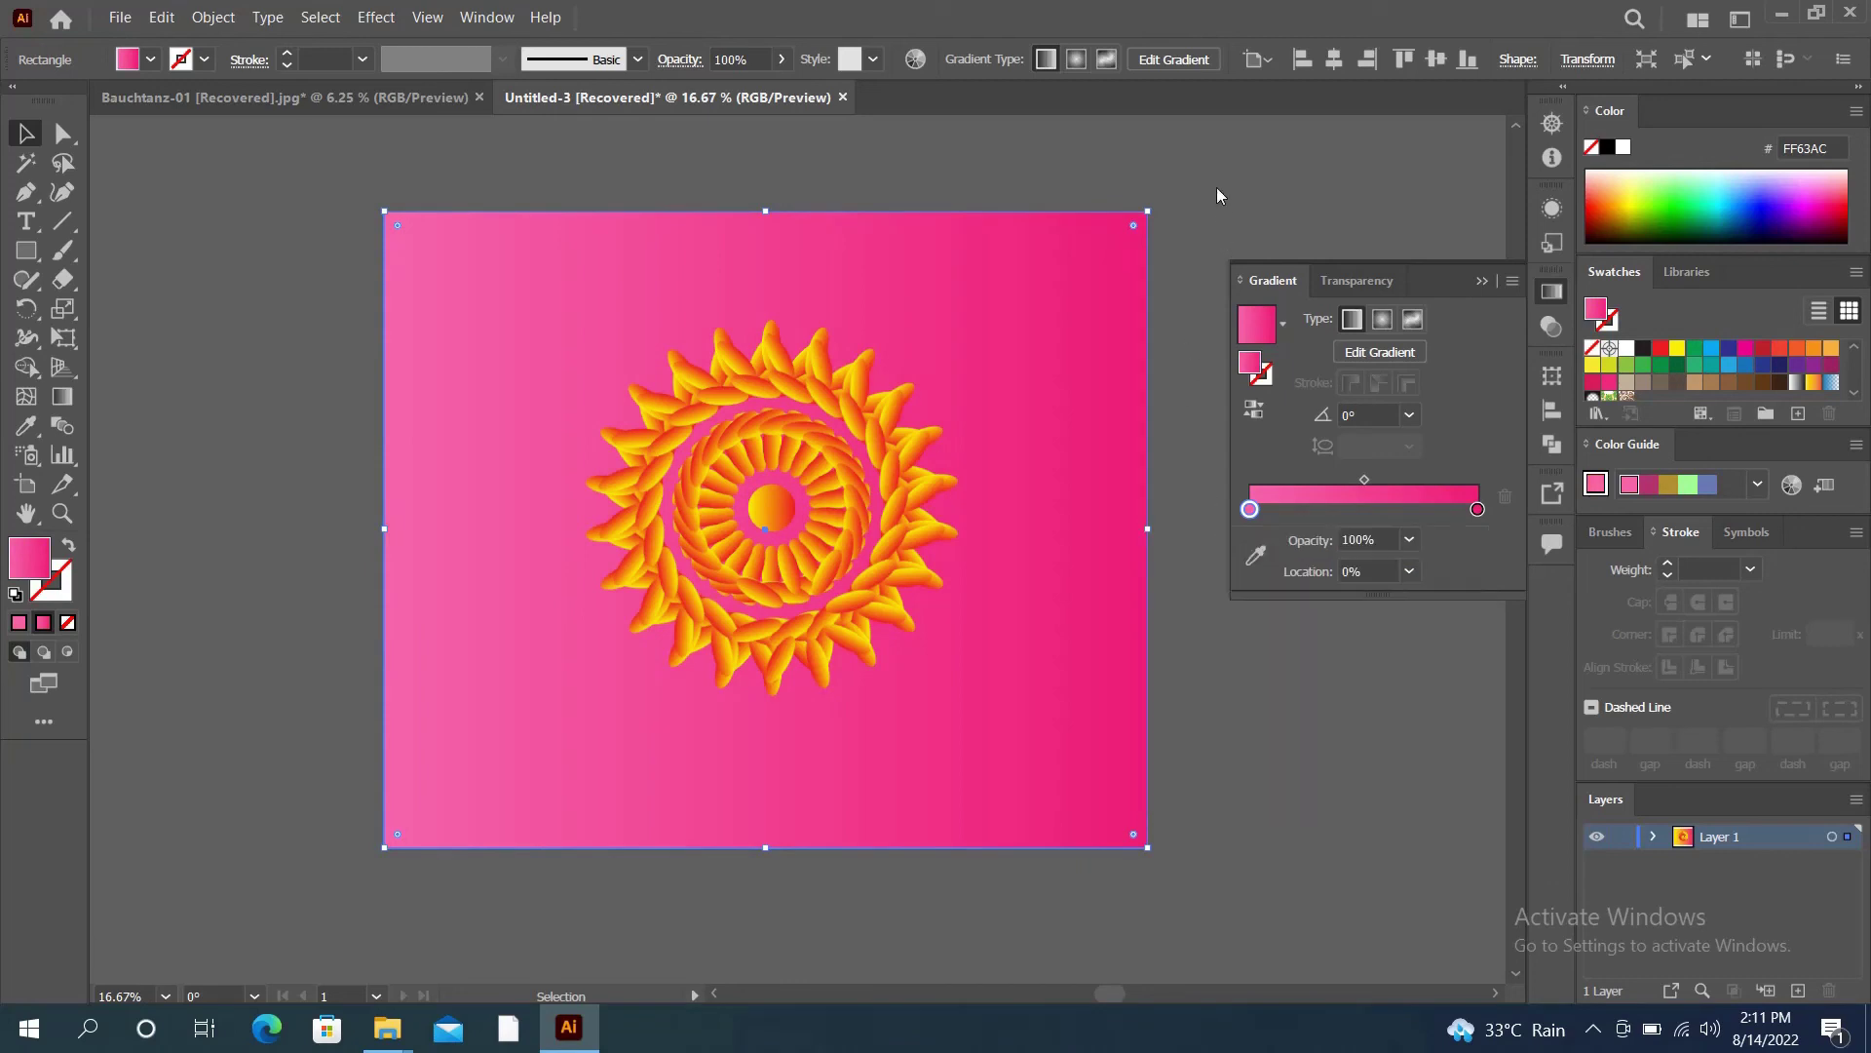